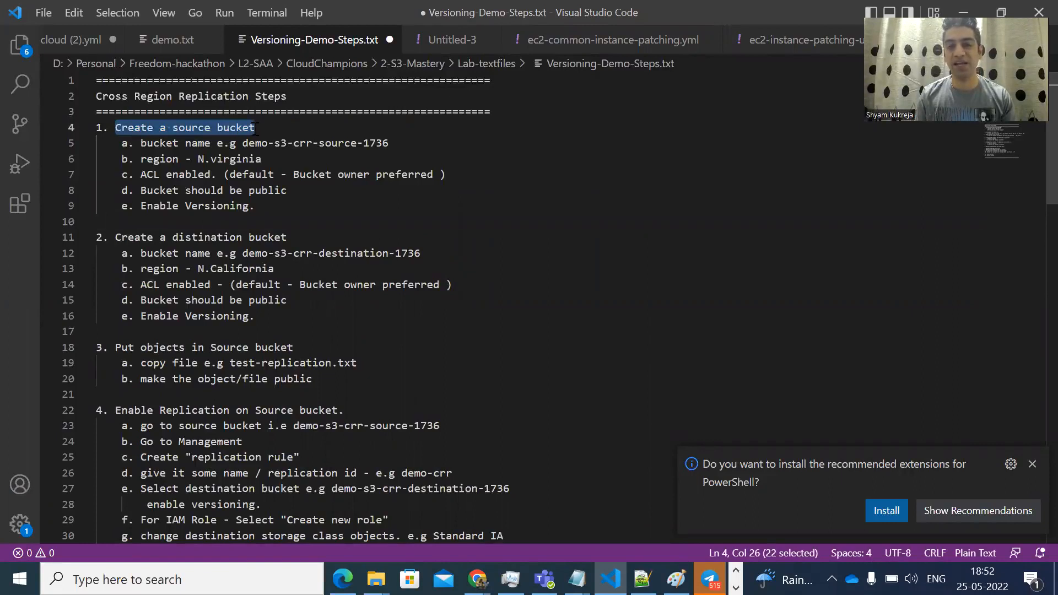
Copy the source bucket name demo-s3-crr-source-1736 from the replication notes and review the region, ACL, public access and versioning requirements
left_click_drag(243, 143, 390, 142)
key("ctrl+c")
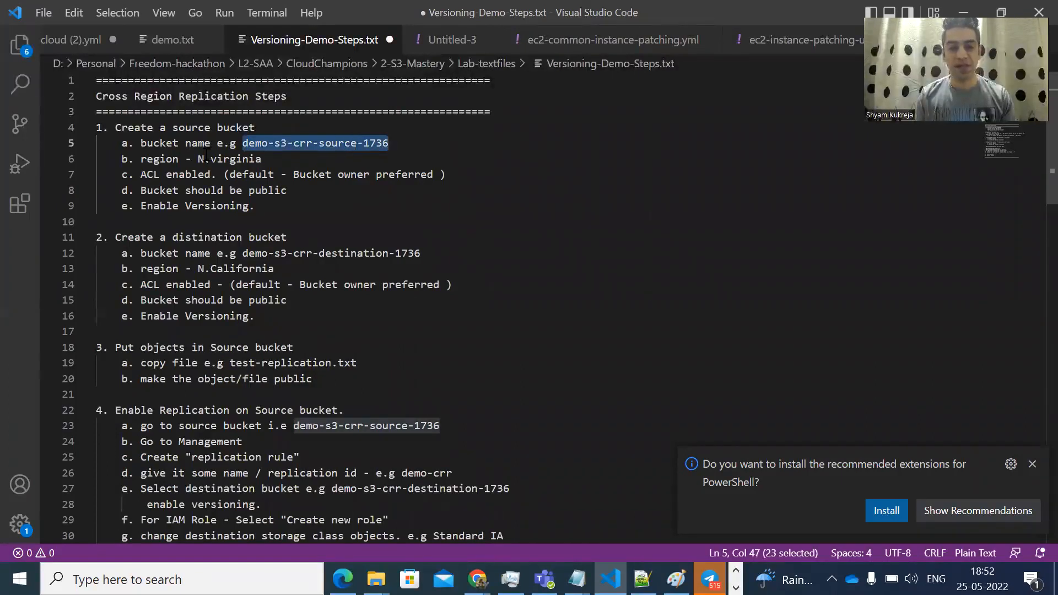
left_click_drag(198, 159, 262, 159)
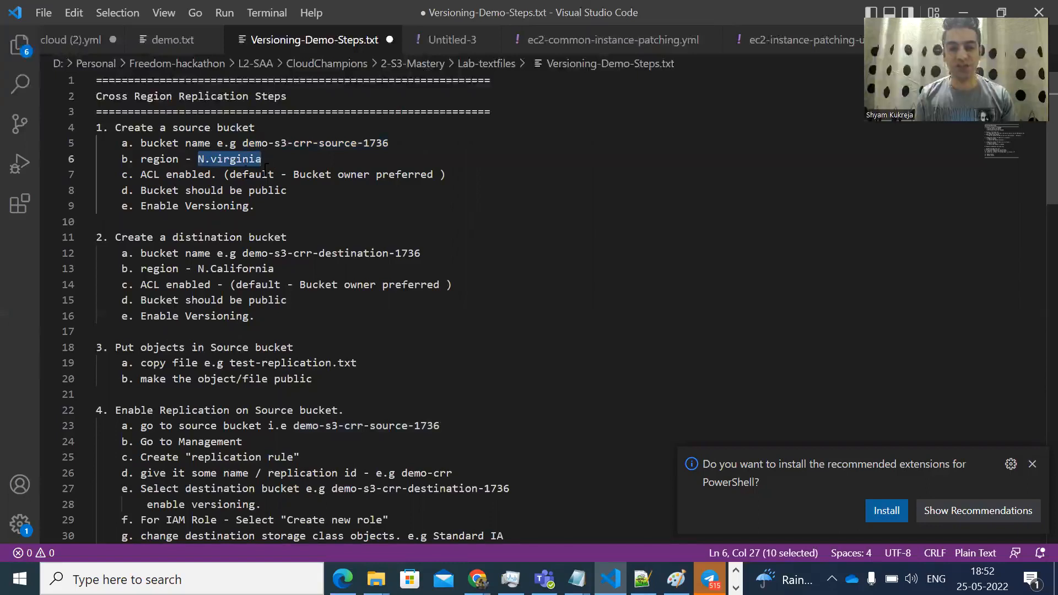
left_click_drag(166, 174, 286, 190)
left_click(256, 206)
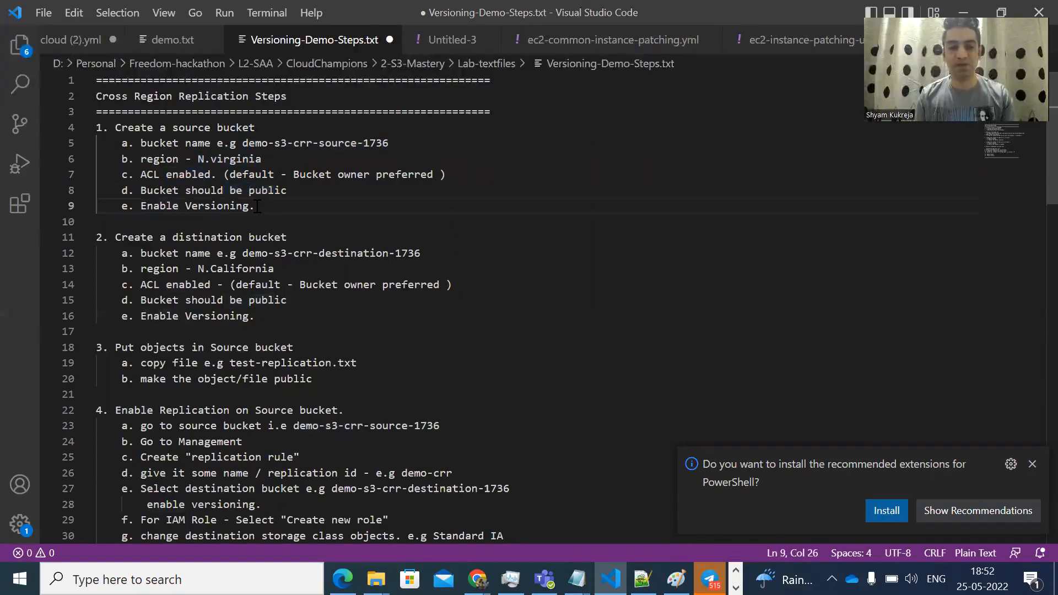
Switch to the S3 console and start a new bucket named demo-s3-crr-source-1736 in the US East (N. Virginia) us-east-1 region
key("alt+Tab")
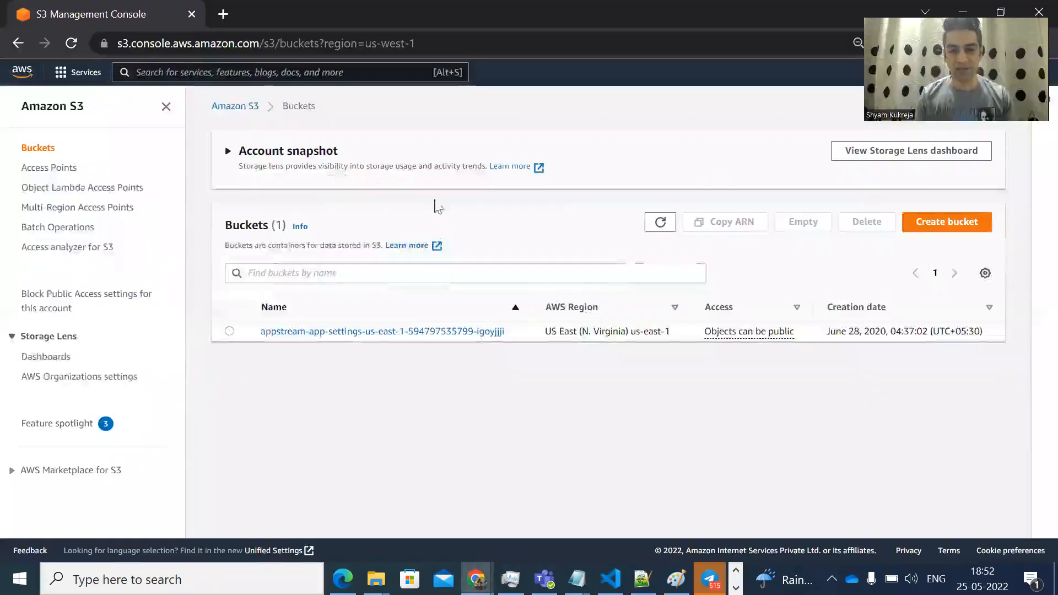
left_click(916, 224)
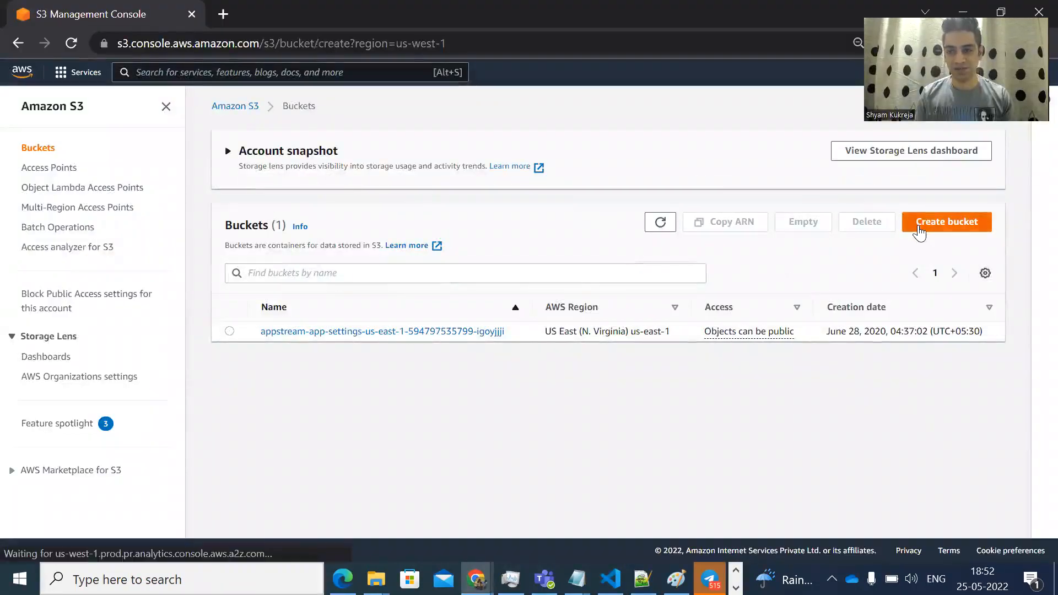
left_click(252, 267)
key("ctrl+v")
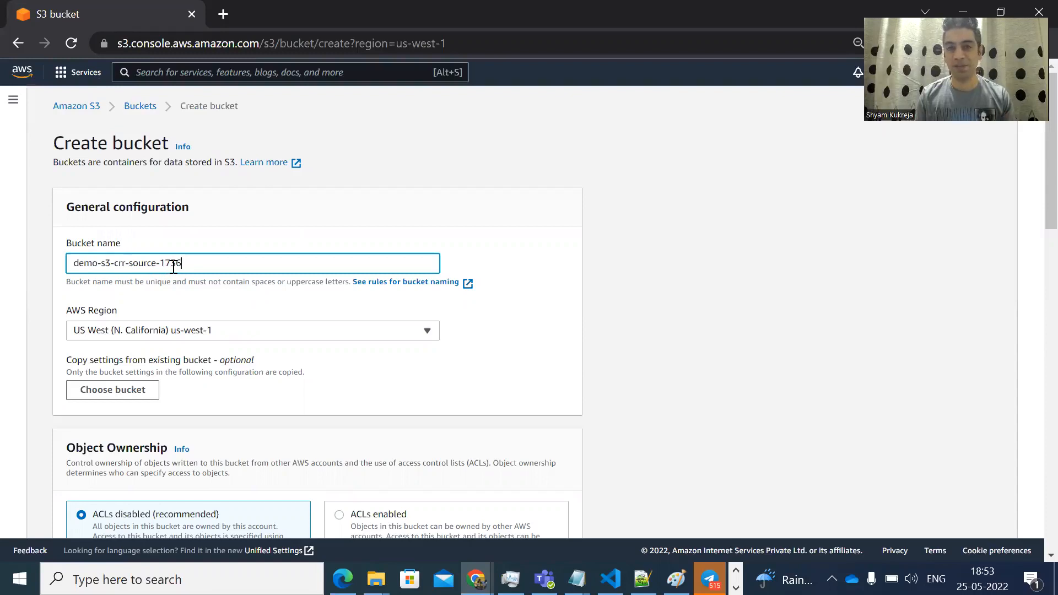
scroll(173, 267, "down", 2)
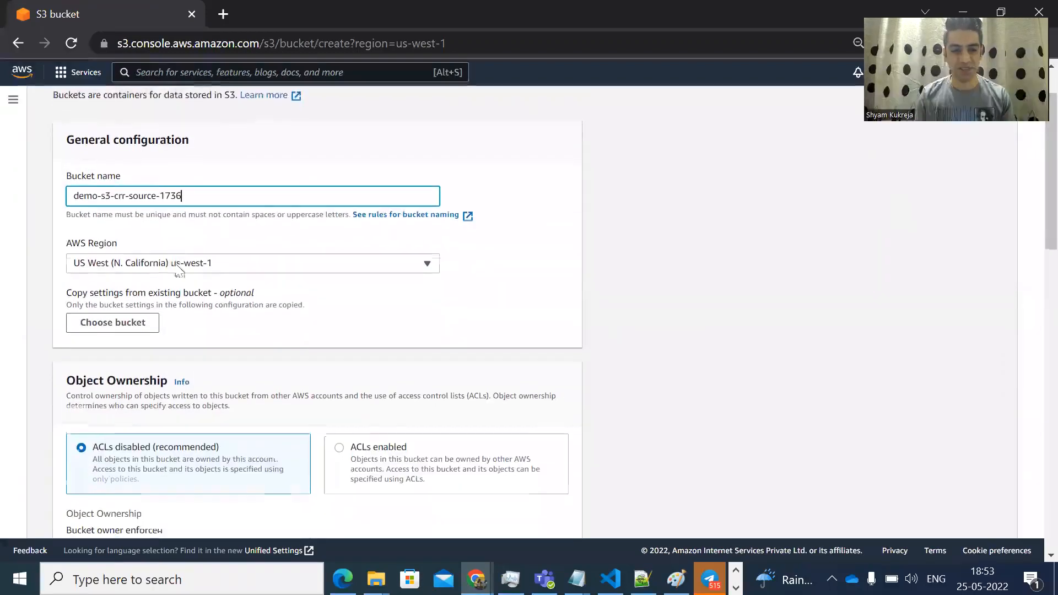
left_click(226, 246)
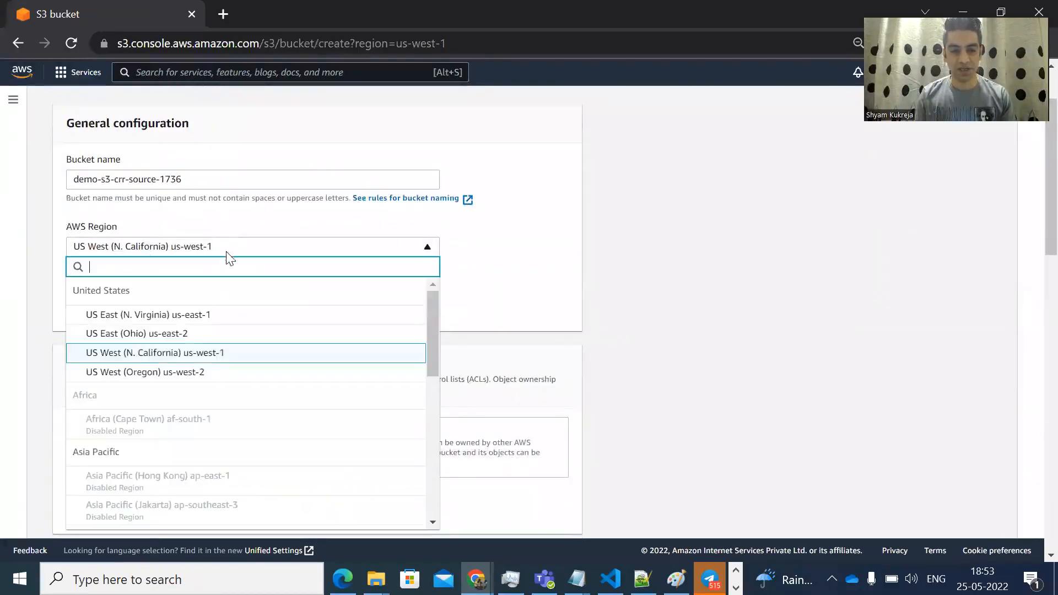
left_click(194, 312)
Enable ACLs for the new bucket's object ownership, keeping the Bucket owner preferred option
scroll(193, 308, "down", 3)
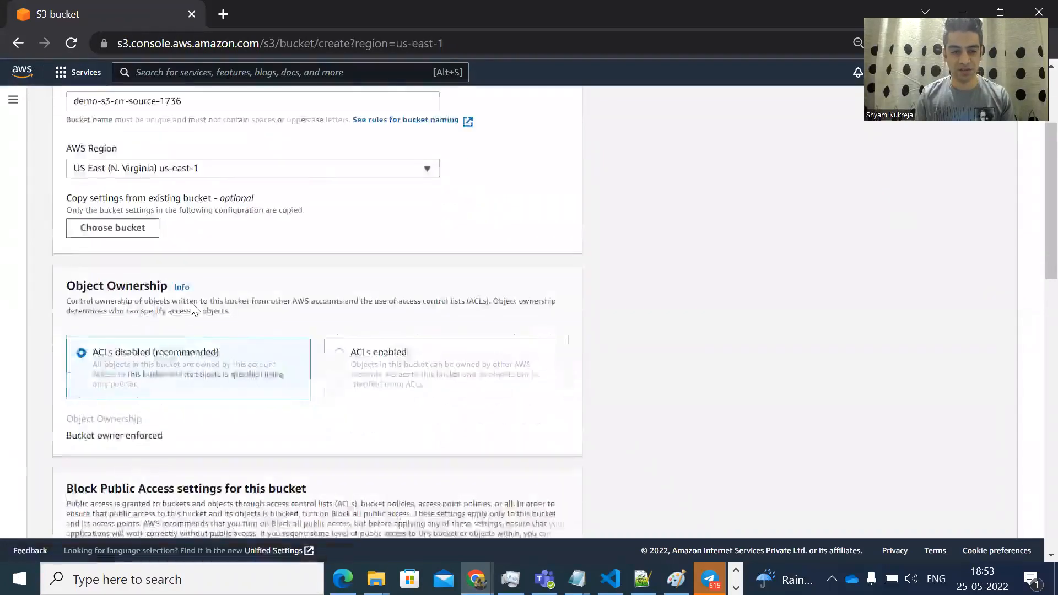
left_click(339, 304)
scroll(341, 307, "down", 1)
scroll(187, 271, "down", 1)
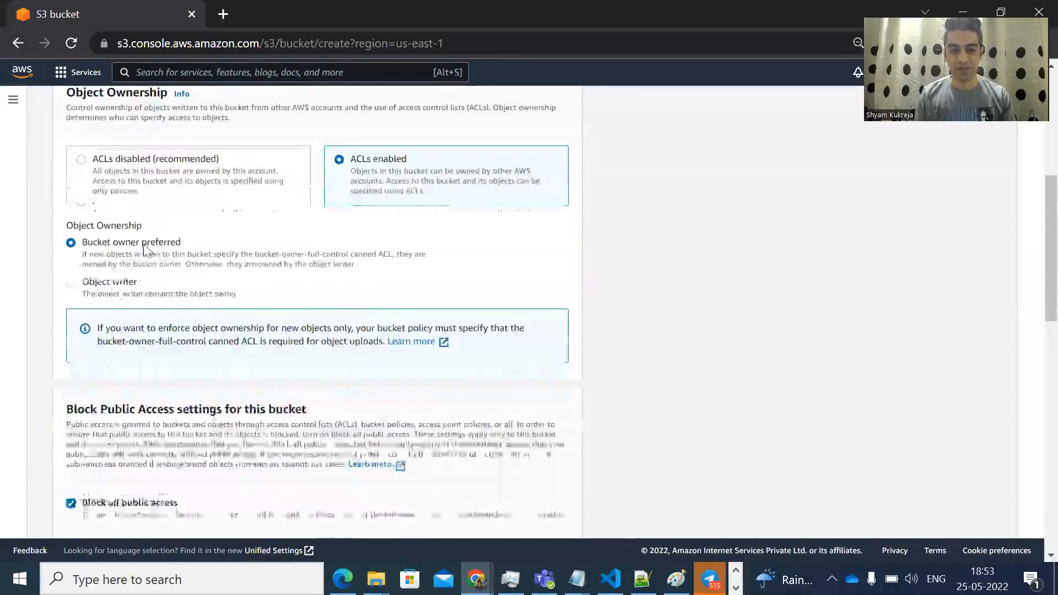
Turn off Block all public access with the public-exposure acknowledgement, and enable Bucket Versioning for the new bucket
scroll(149, 250, "down", 4)
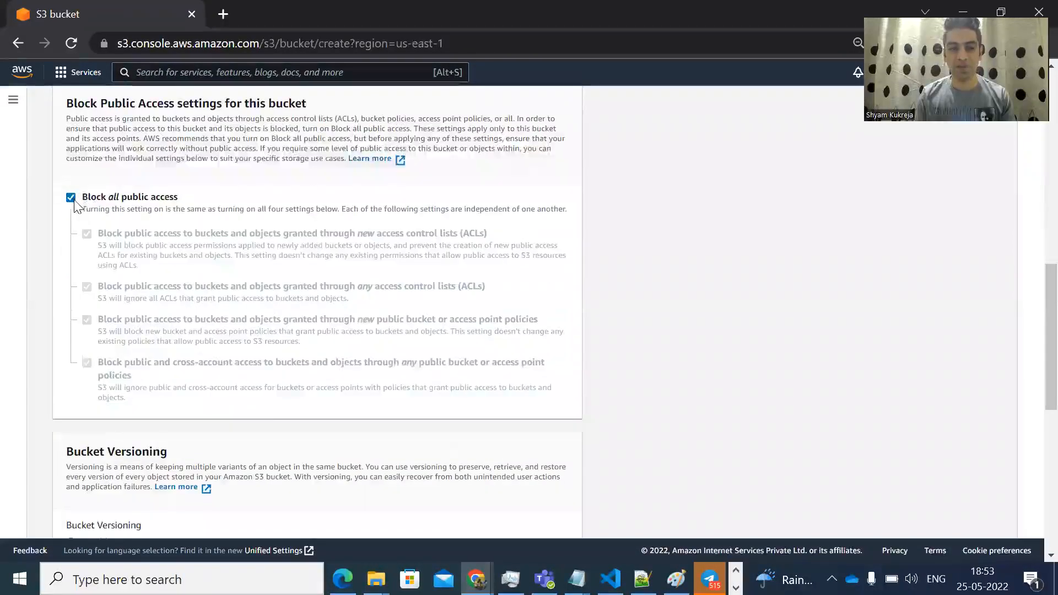
left_click(71, 197)
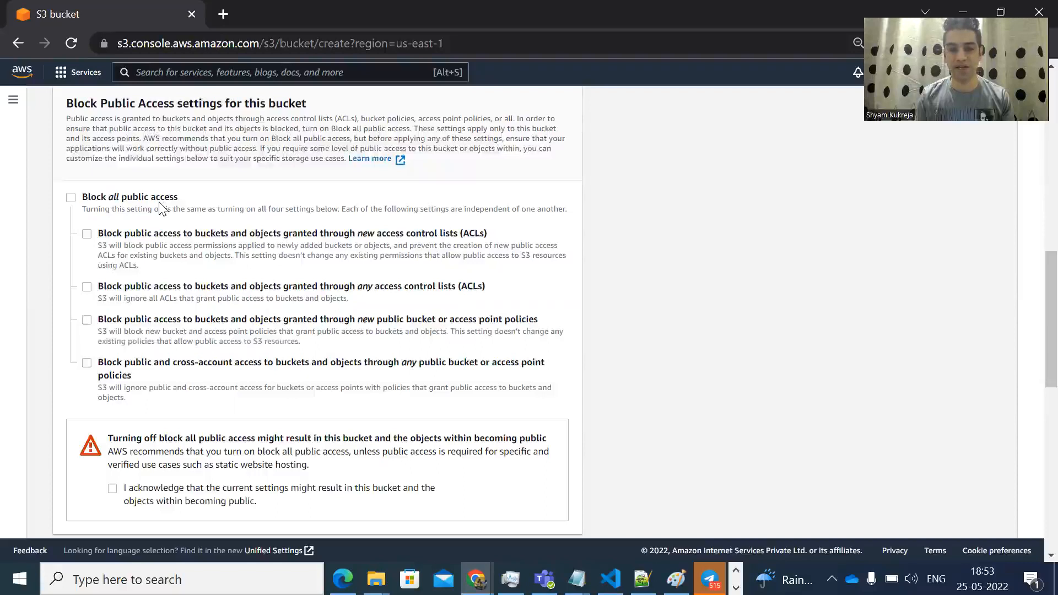
scroll(161, 208, "down", 3)
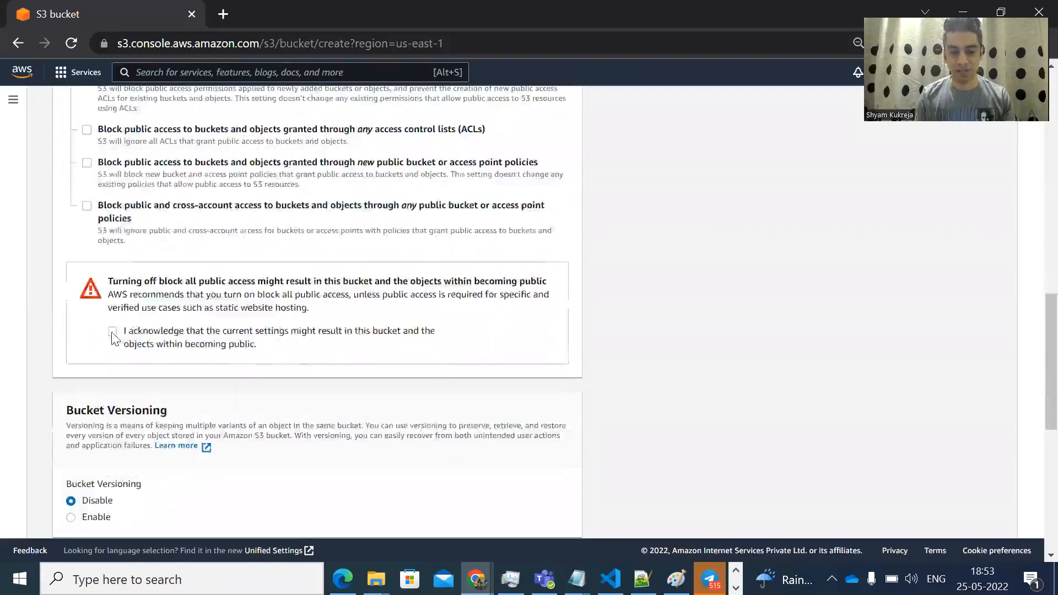
left_click(113, 332)
scroll(114, 336, "down", 3)
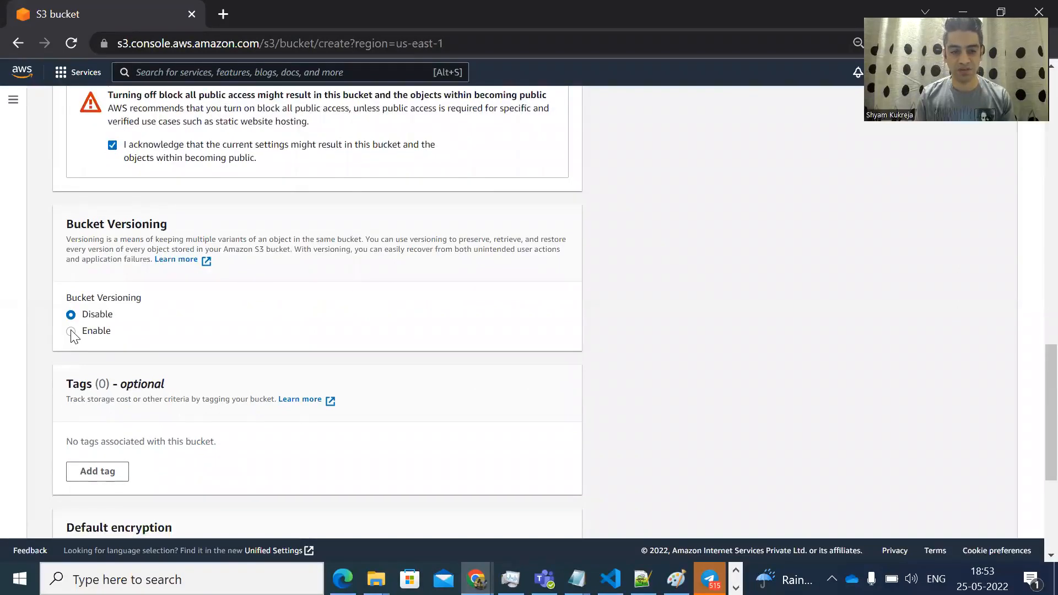
left_click(71, 331)
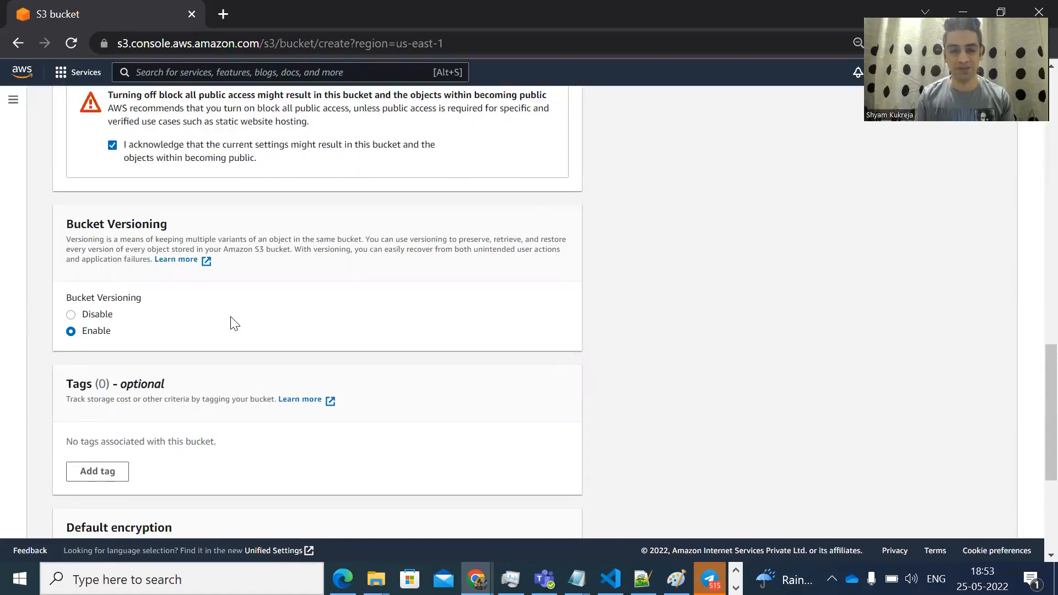
Review the Object Lock options in the advanced settings without changing them, and create the source bucket
scroll(232, 322, "down", 4)
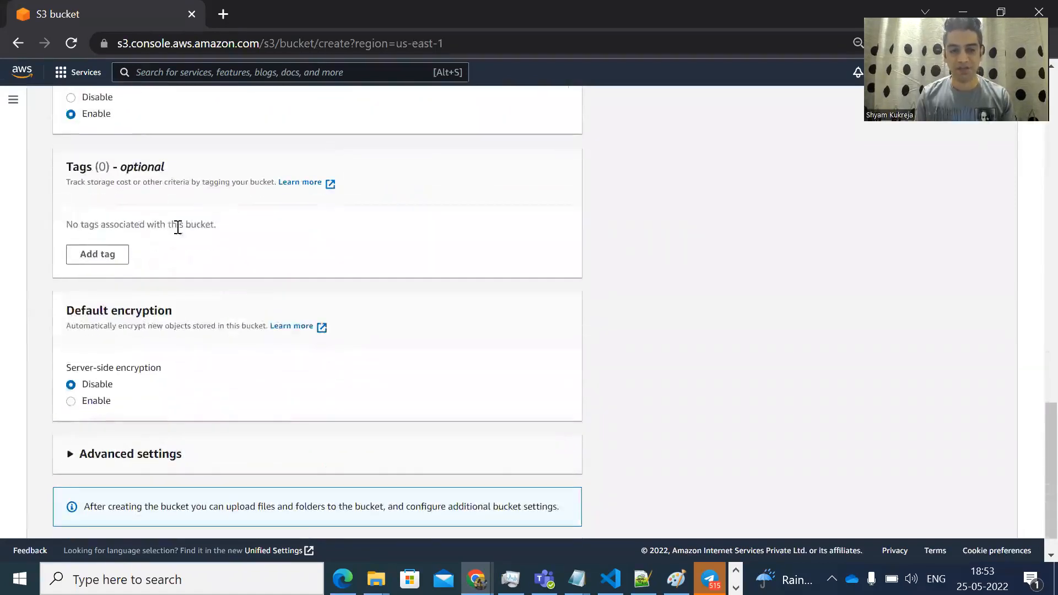
scroll(177, 361, "down", 1)
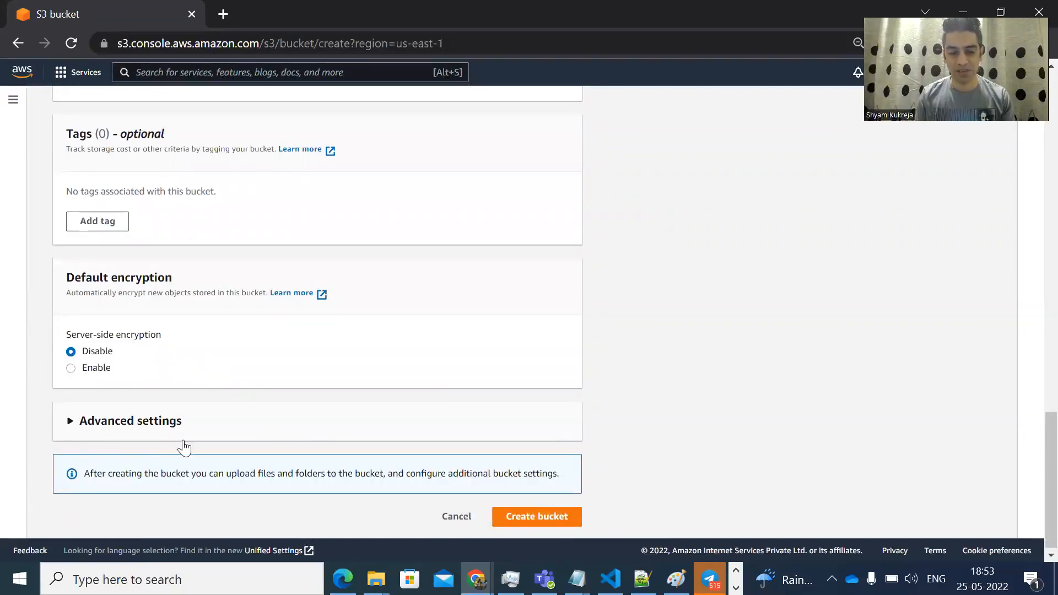
left_click(126, 428)
scroll(126, 430, "down", 2)
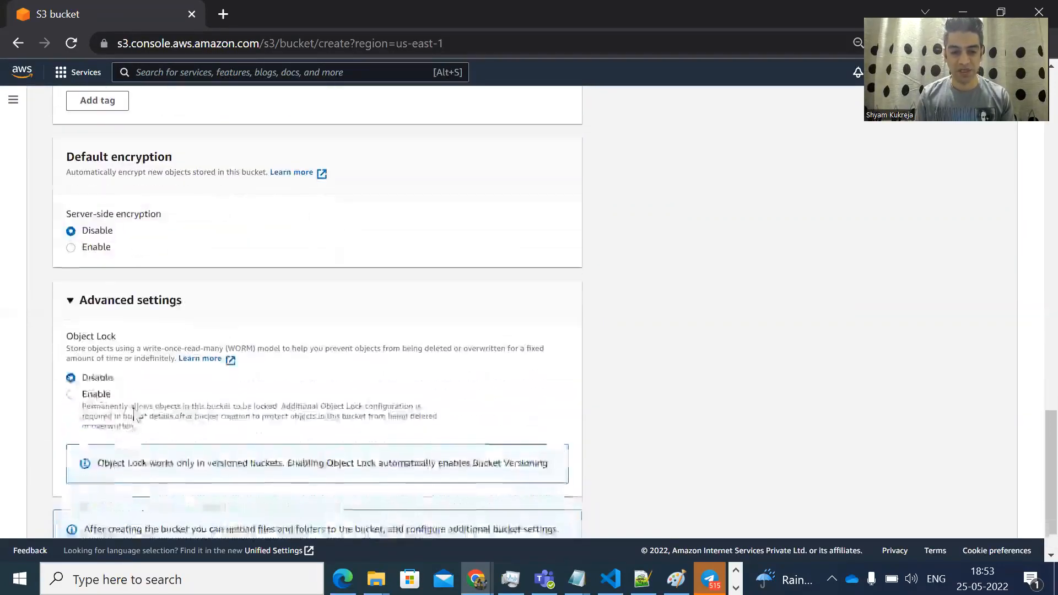
scroll(122, 379, "down", 1)
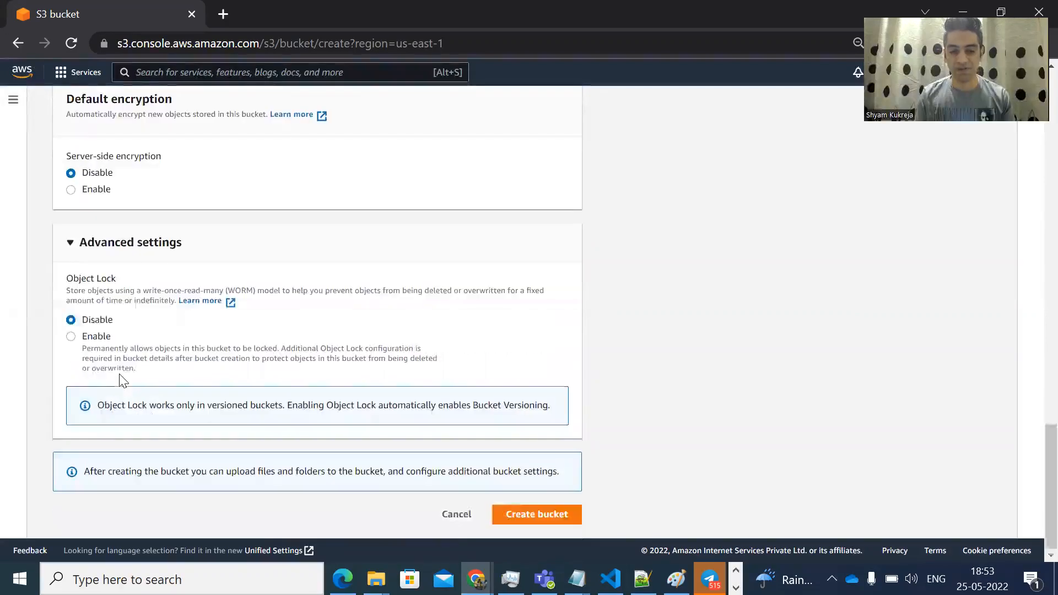
left_click(71, 248)
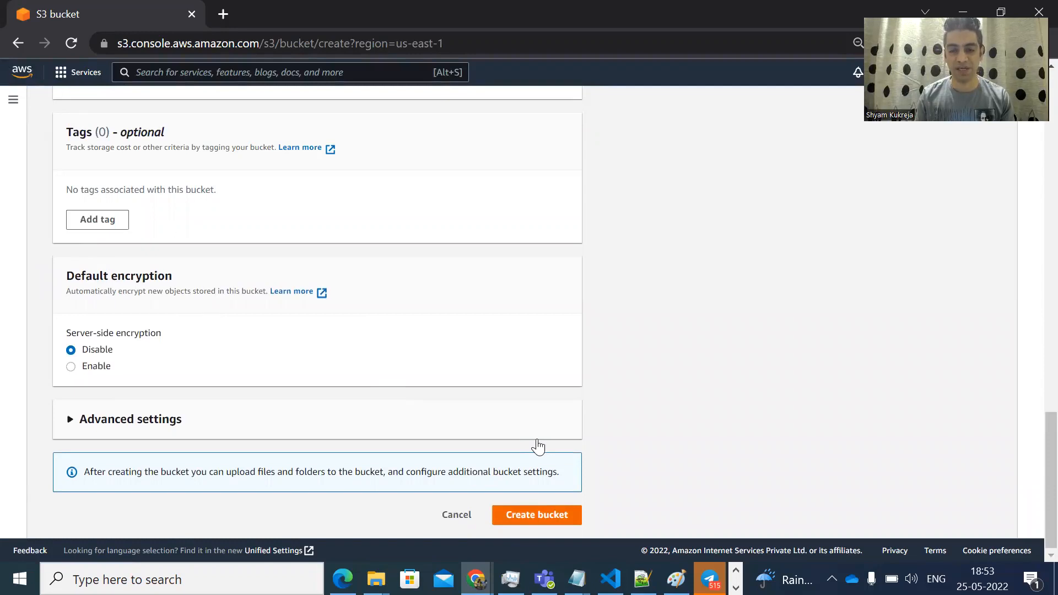
left_click(537, 514)
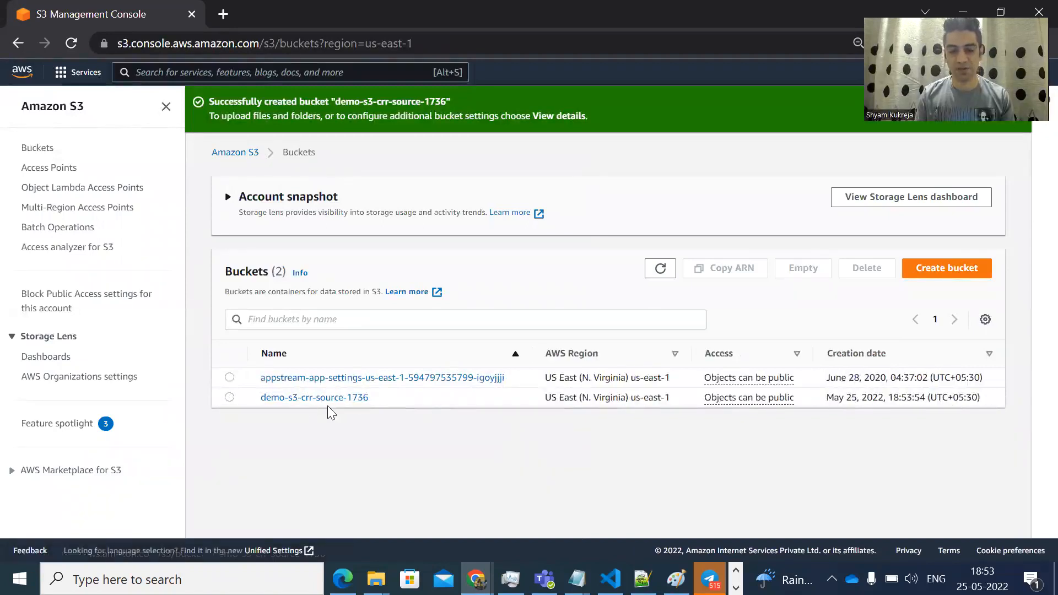
Switch to Visual Studio Code and move the "Put objects in Source bucket" section above the "Create a distination bucket" section
key("alt+Tab")
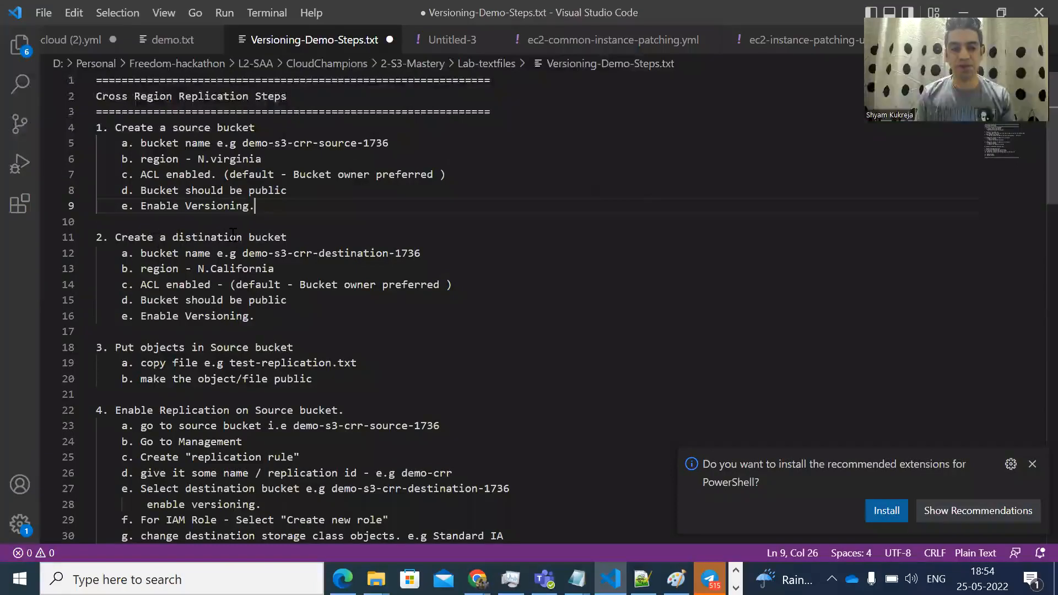
left_click_drag(170, 237, 223, 236)
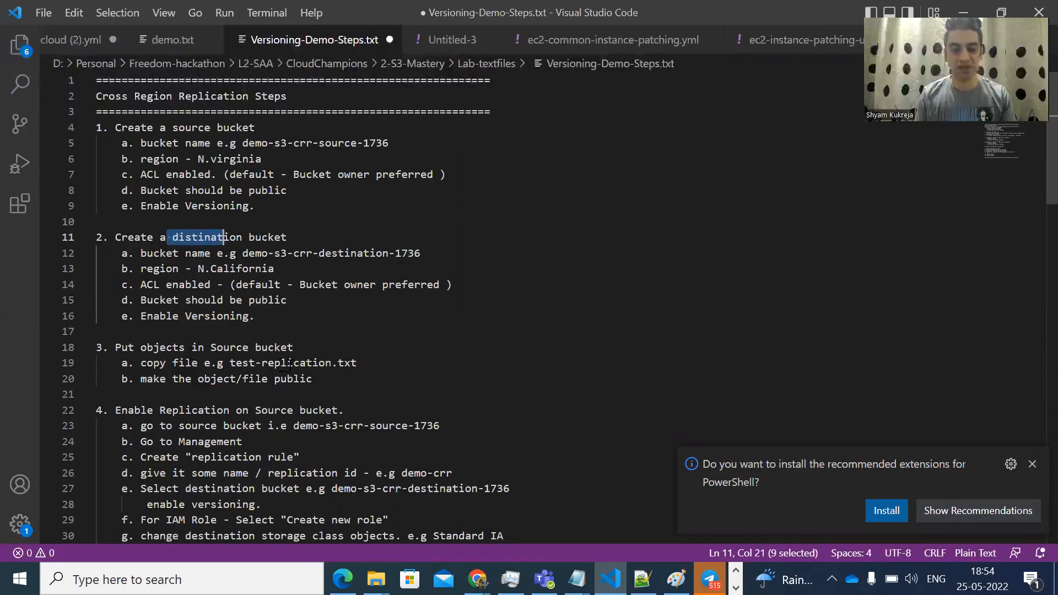
left_click_drag(324, 381, 98, 351)
key("ctrl+c")
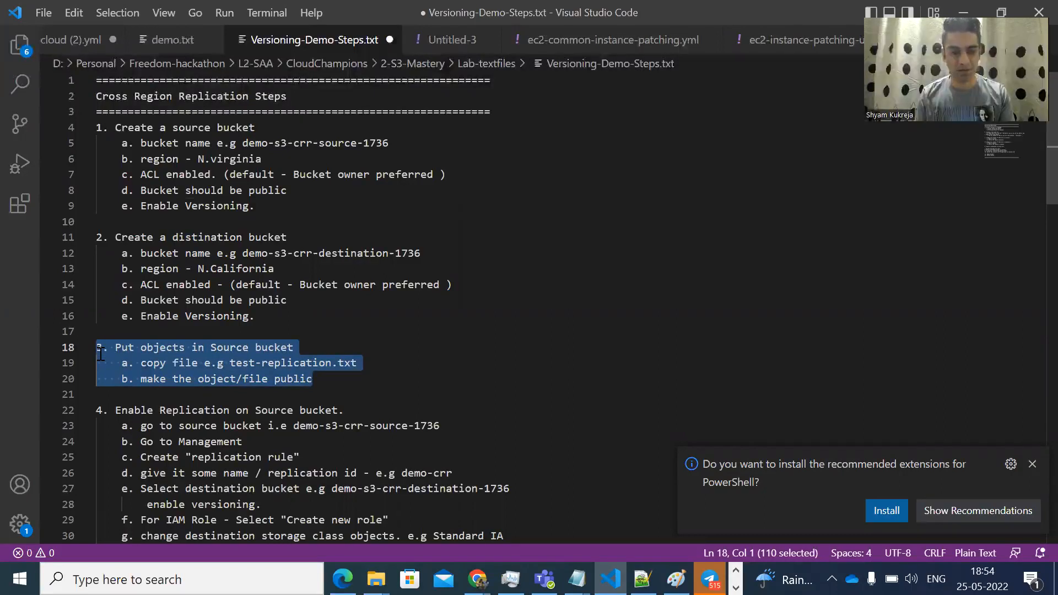
key("BackSpace")
left_click(267, 210)
key("Return")
key("Return")
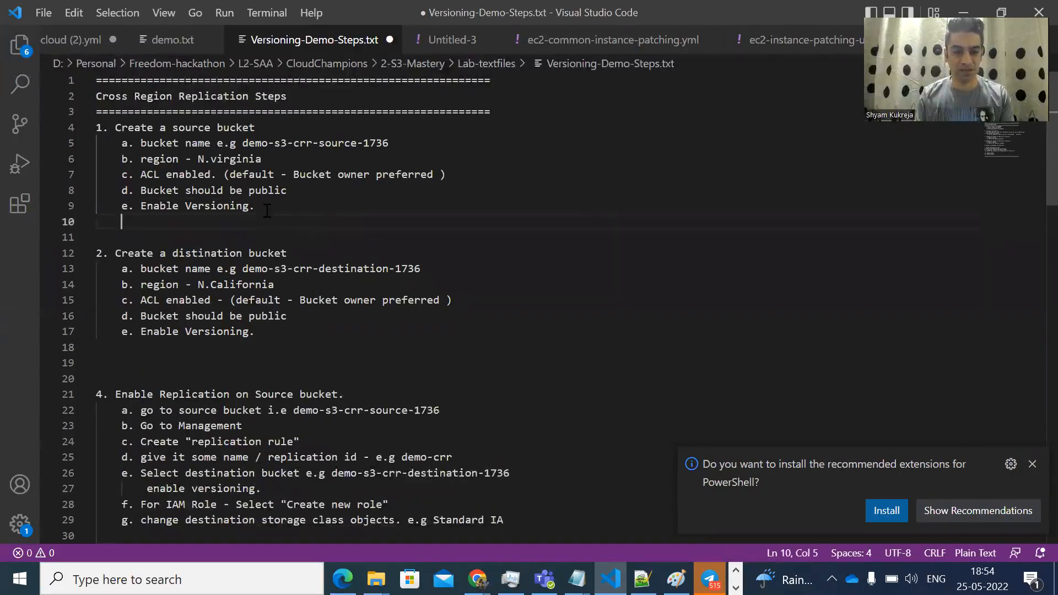
key("ctrl+v")
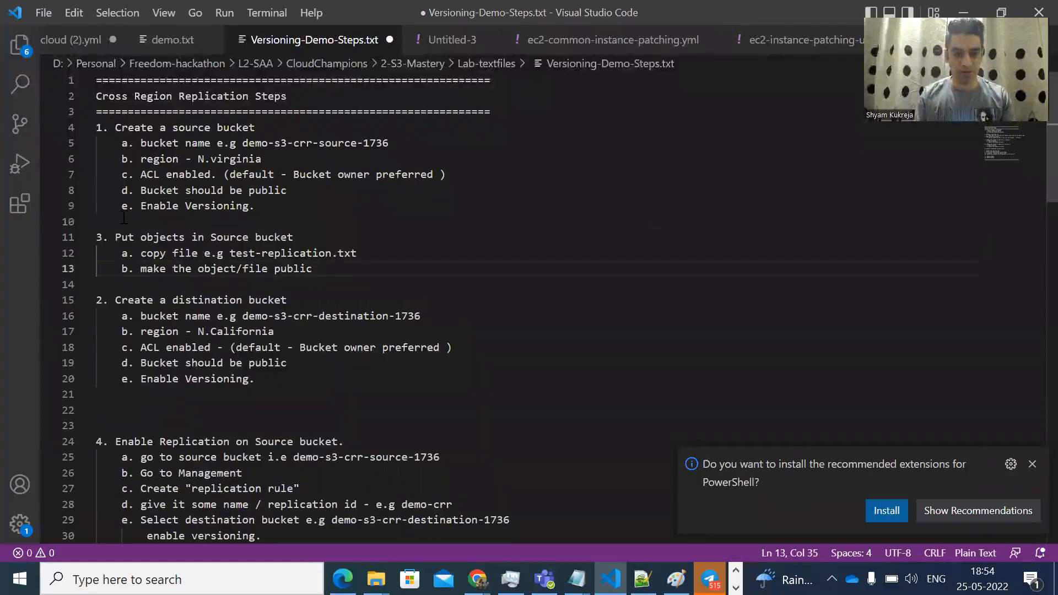
Renumber the "Put objects in Source bucket" section as 2 and the "Create a distination bucket" section as 3, and save the file
left_click(103, 237)
key("BackSpace")
type("2")
key("Down")
key("Down")
key("Down")
key("Down")
key("BackSpace")
type("3")
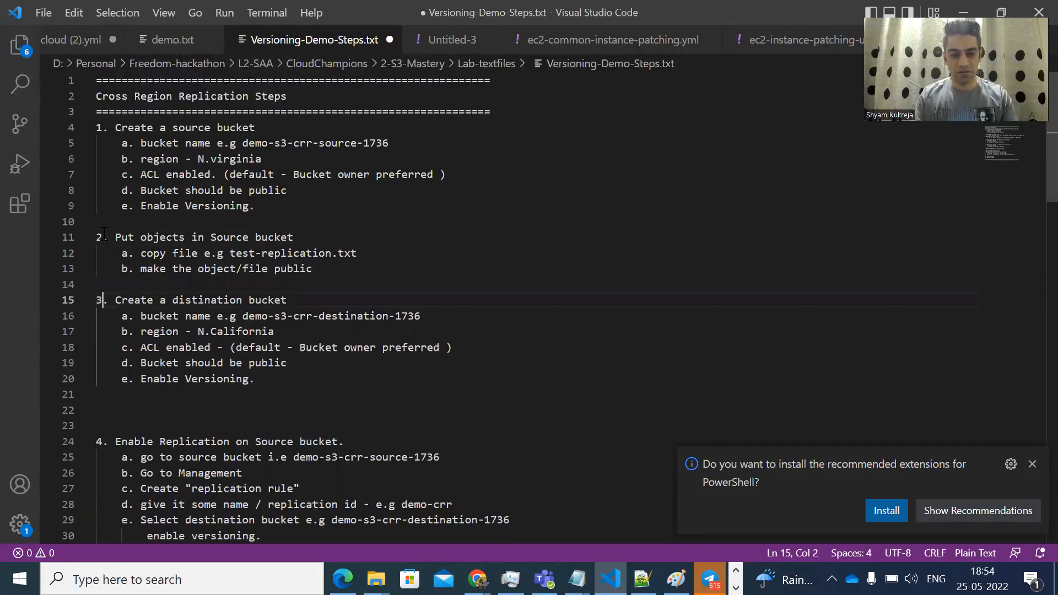
key("ctrl+s")
Check the section 2 heading in the notes, switch back to the S3 console and open the demo-s3-crr-source-1736 bucket
left_click_drag(167, 237, 231, 236)
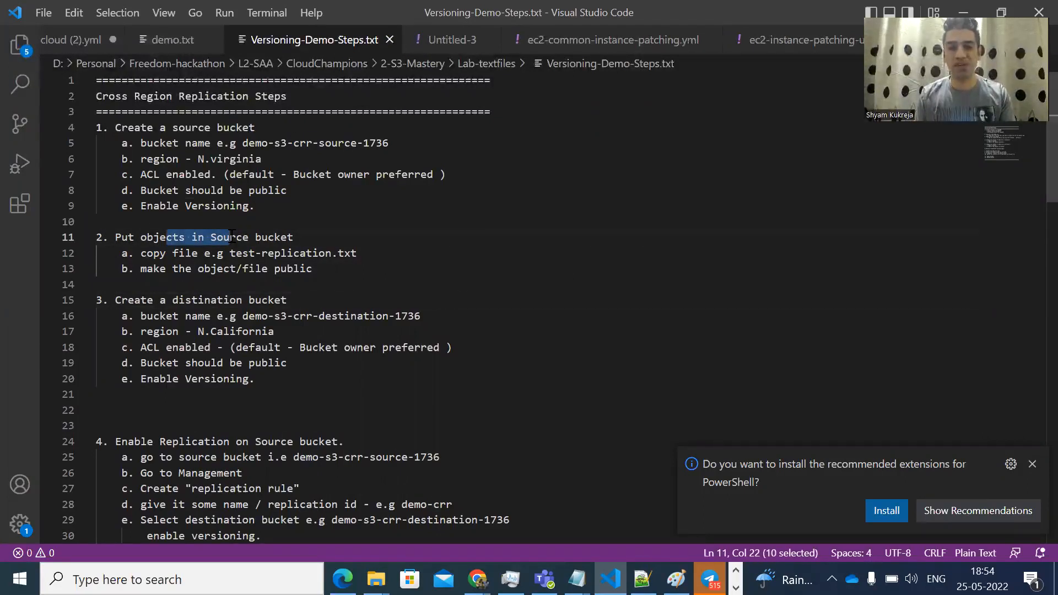
key("alt+Tab")
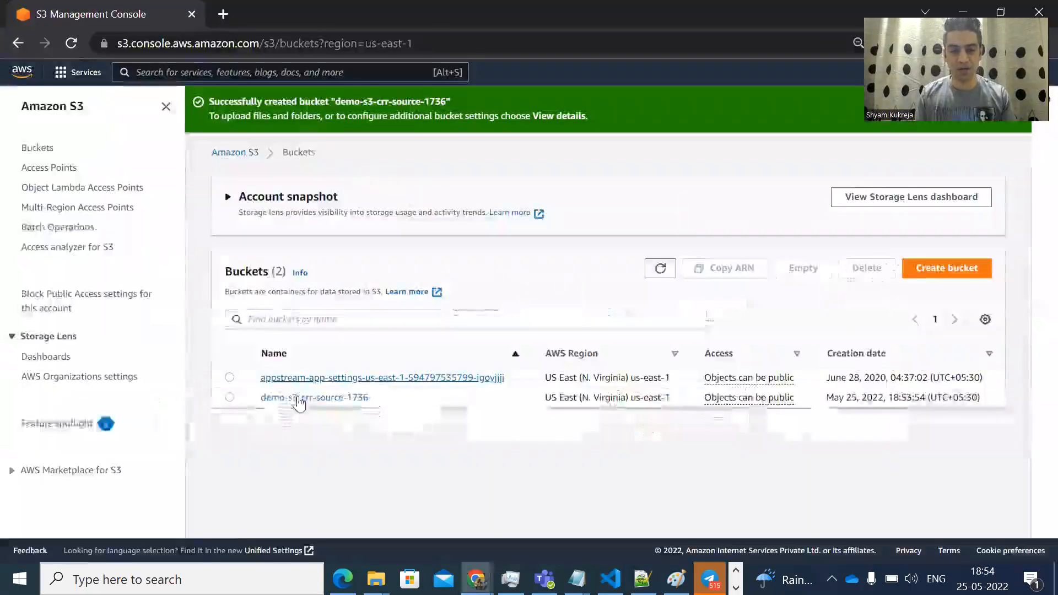
left_click(297, 398)
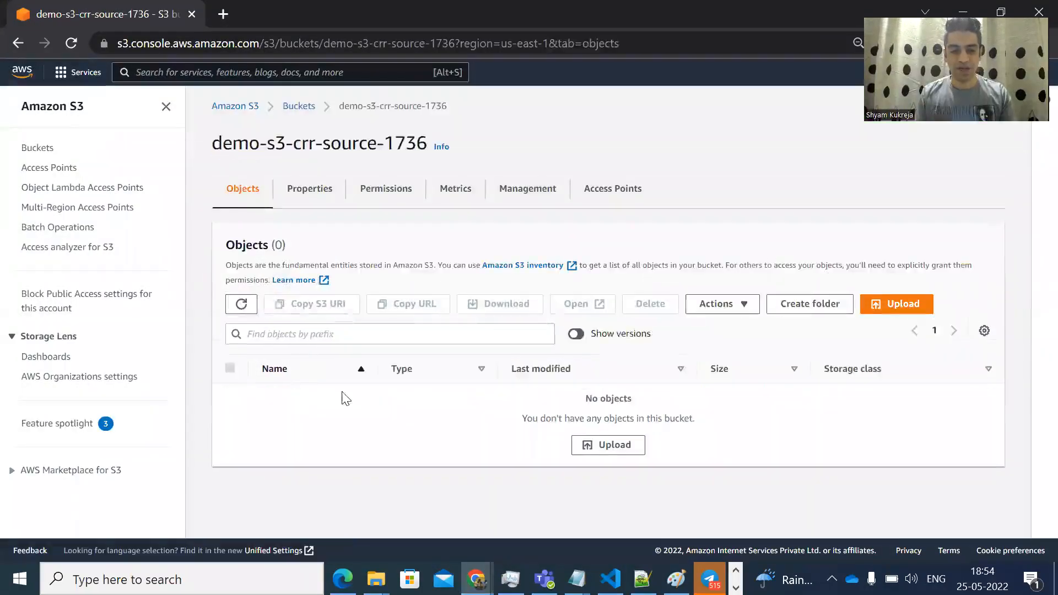
Switch to the test-replication file in Notepad, remove the extra text below "Replication successful." and save the file
key("alt+Tab")
key("alt+Tab")
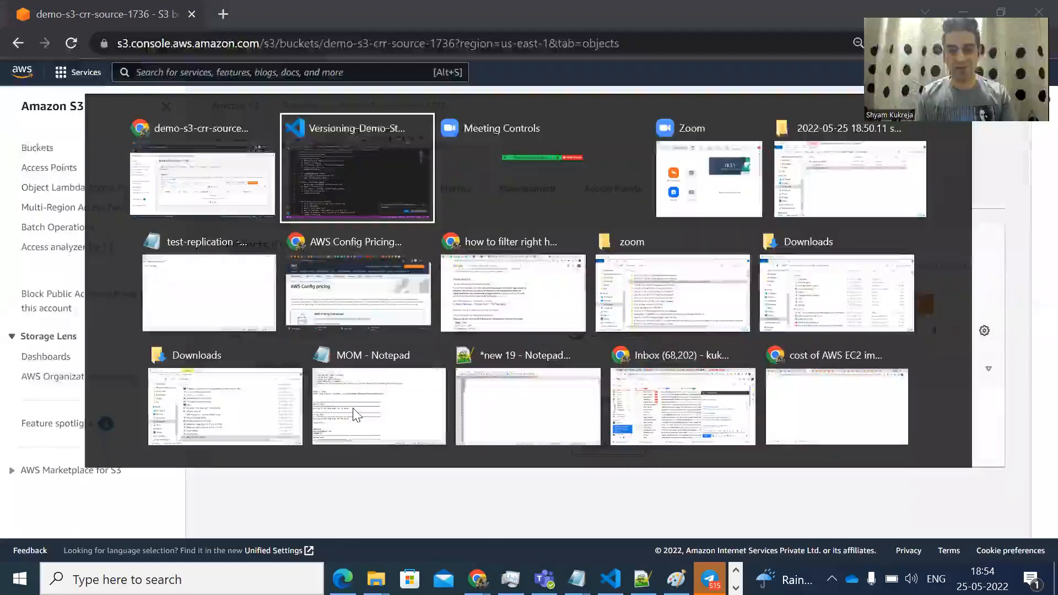
key("alt+Tab")
key("alt+Tab")
key("alt+Tab")
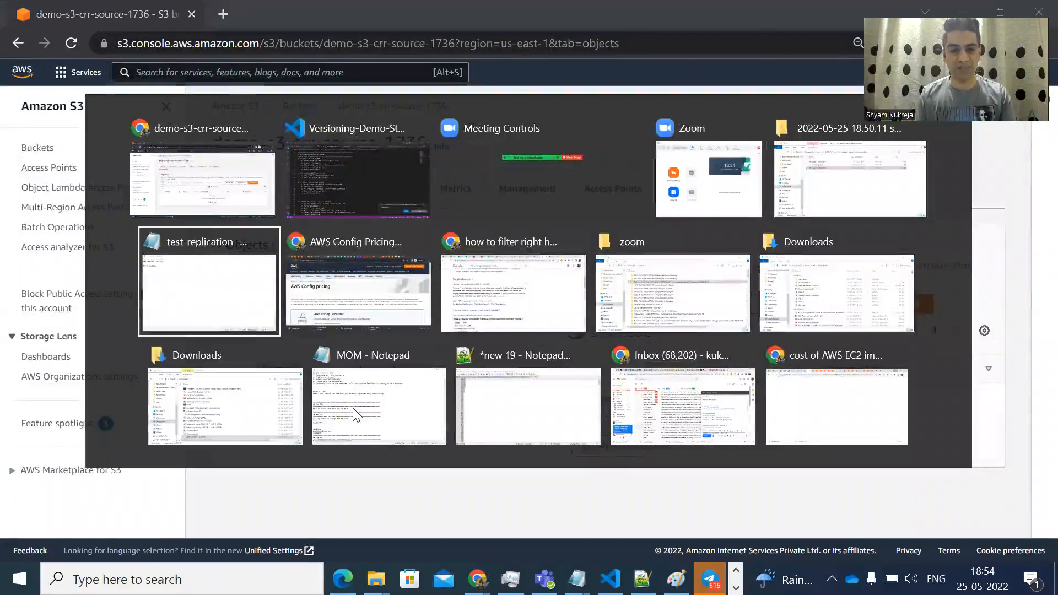
left_click(246, 318)
key("shift+Home")
key("BackSpace")
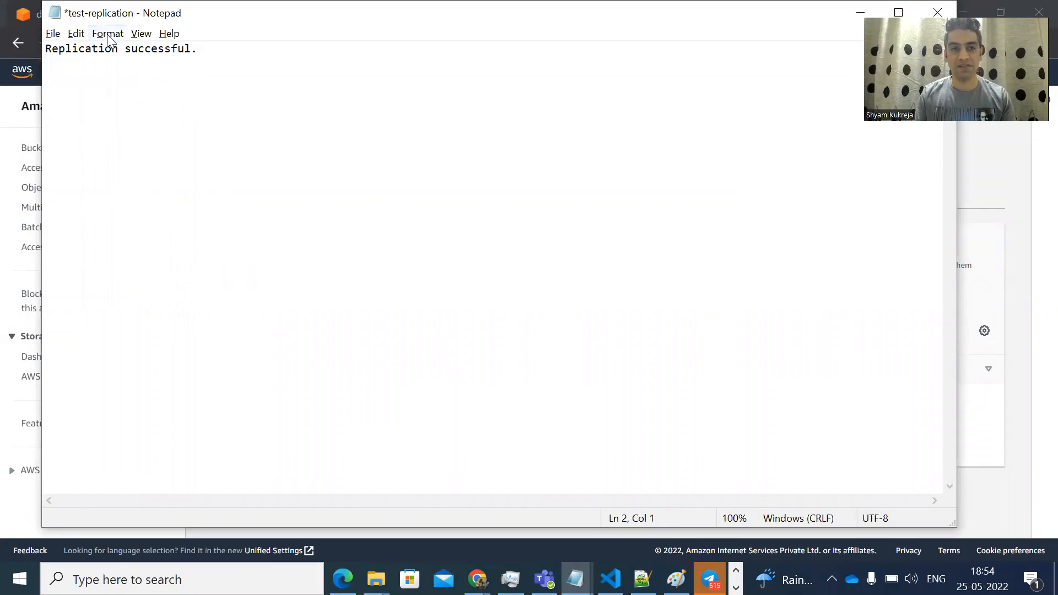
key("ctrl+s")
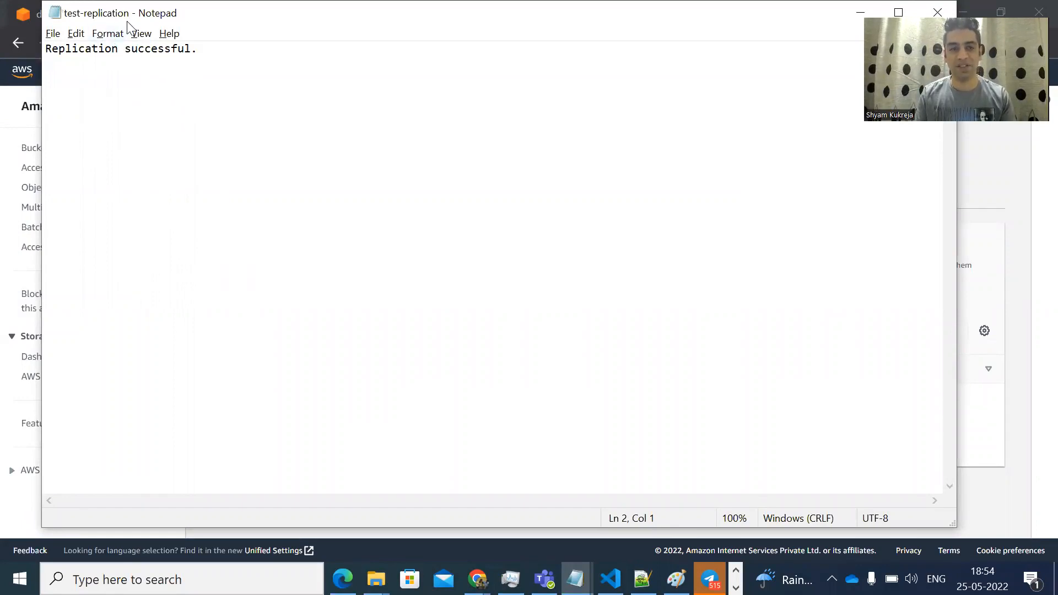
left_click_drag(207, 52, 48, 50)
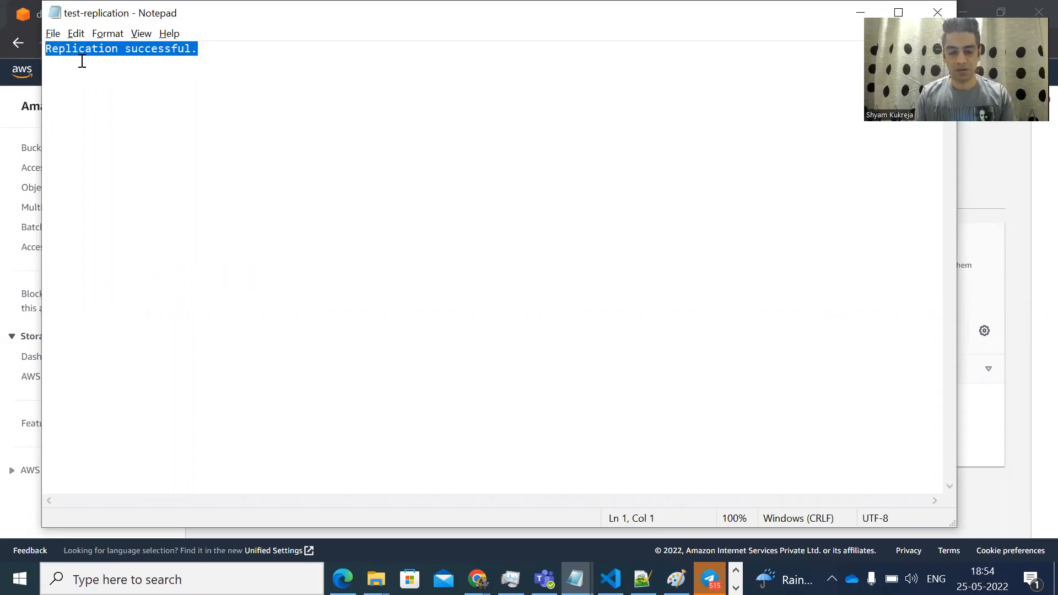
Switch back to the S3 console and upload test-replication.txt from the Downloads folder to the demo-s3-crr-source-1736 bucket
key("alt+Tab")
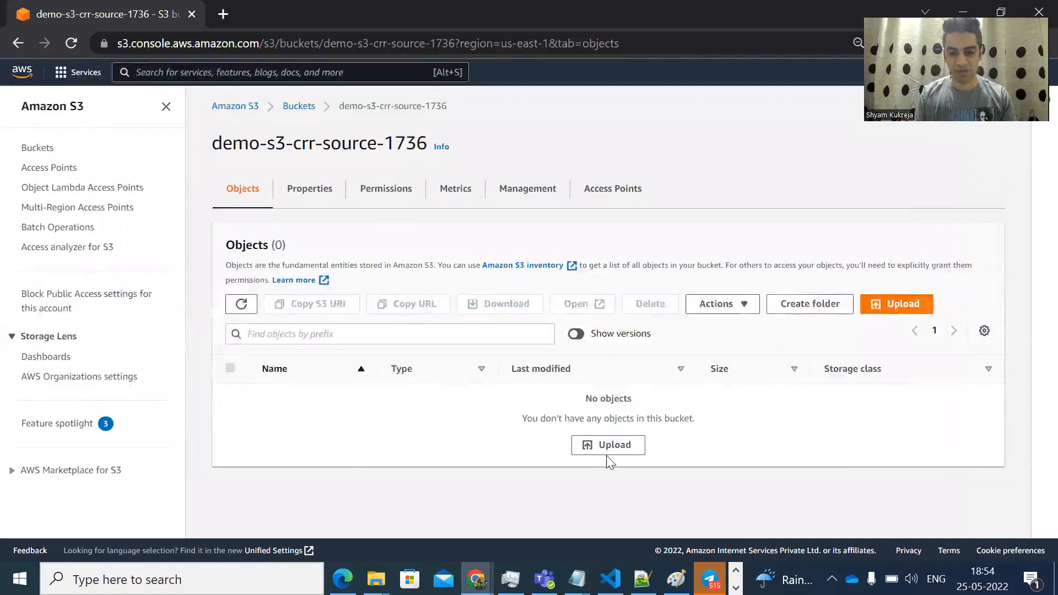
left_click(606, 452)
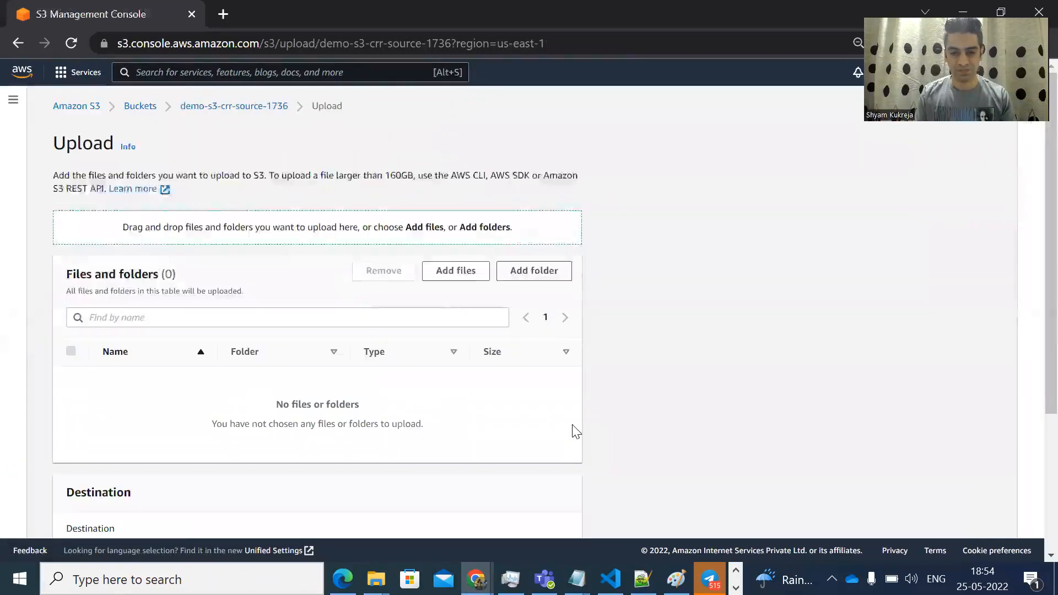
left_click(455, 271)
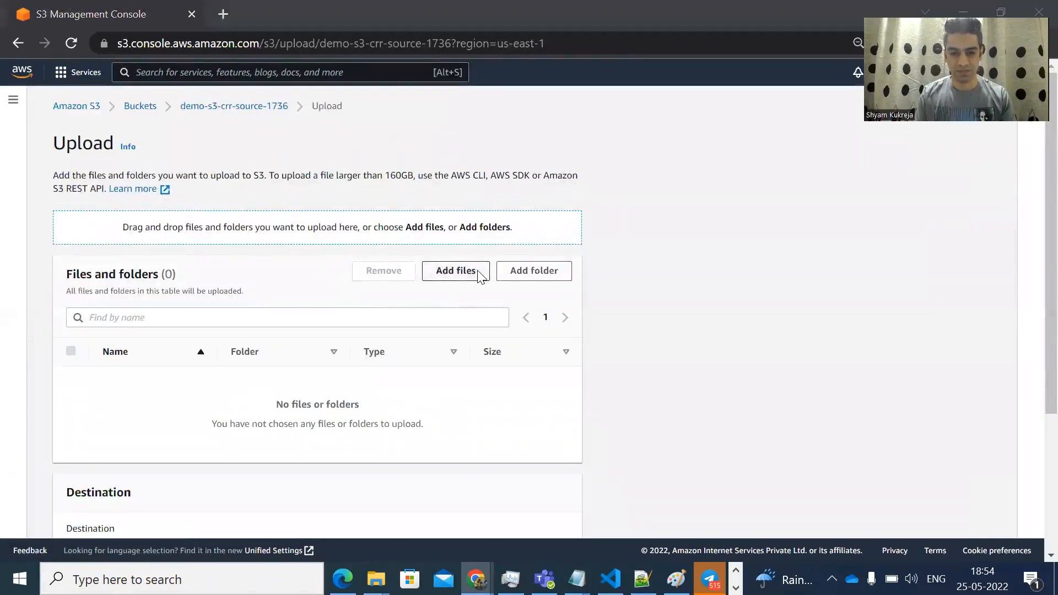
double_click(424, 315)
scroll(424, 386, "down", 3)
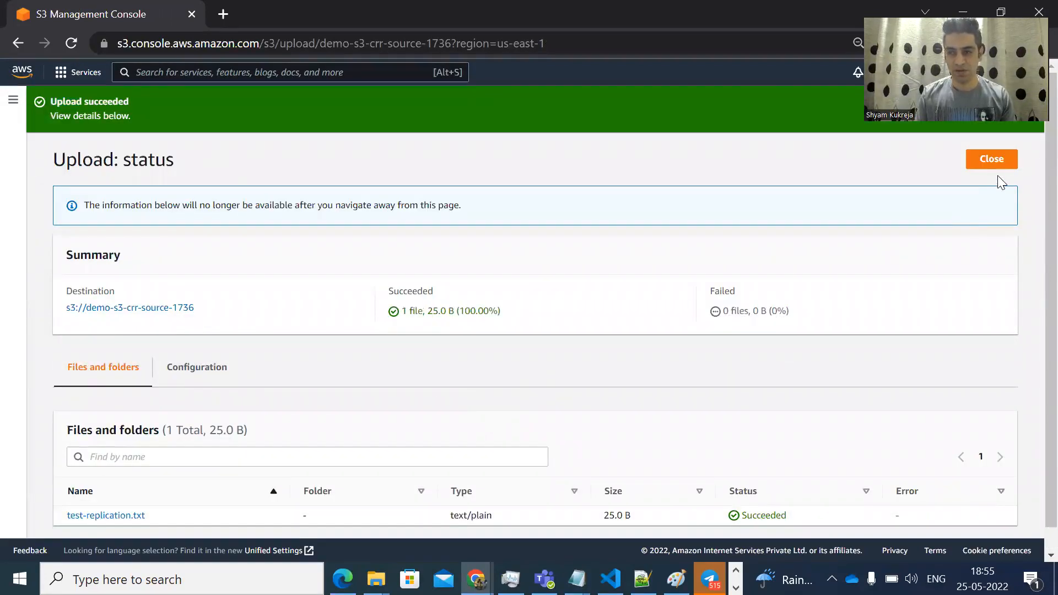
left_click(991, 159)
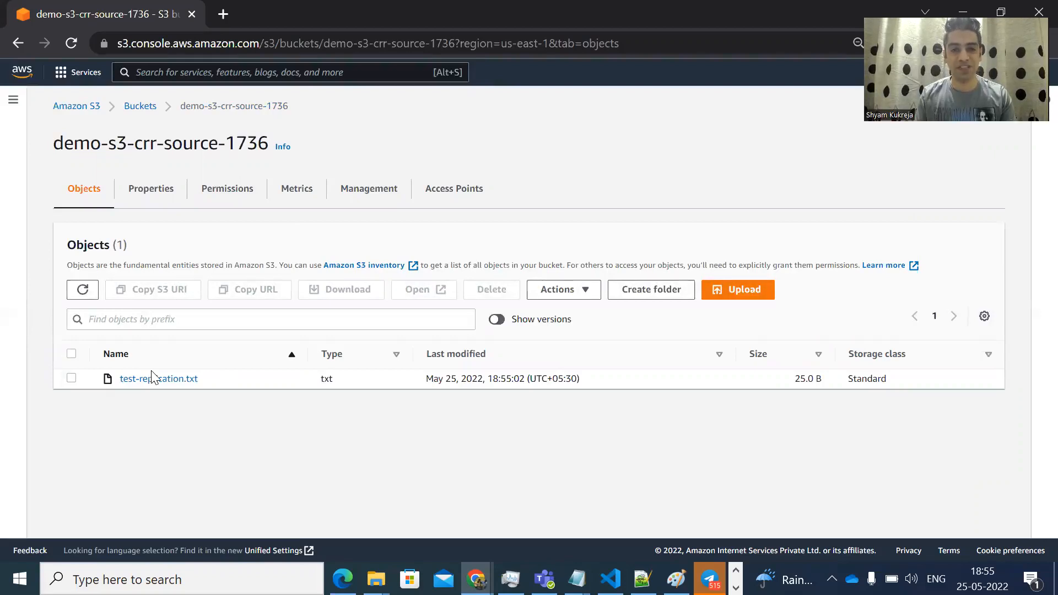
Switch to the test-replication file in Notepad, add "This is final version." two lines below the existing text, save it and minimize the window
key("alt+Tab")
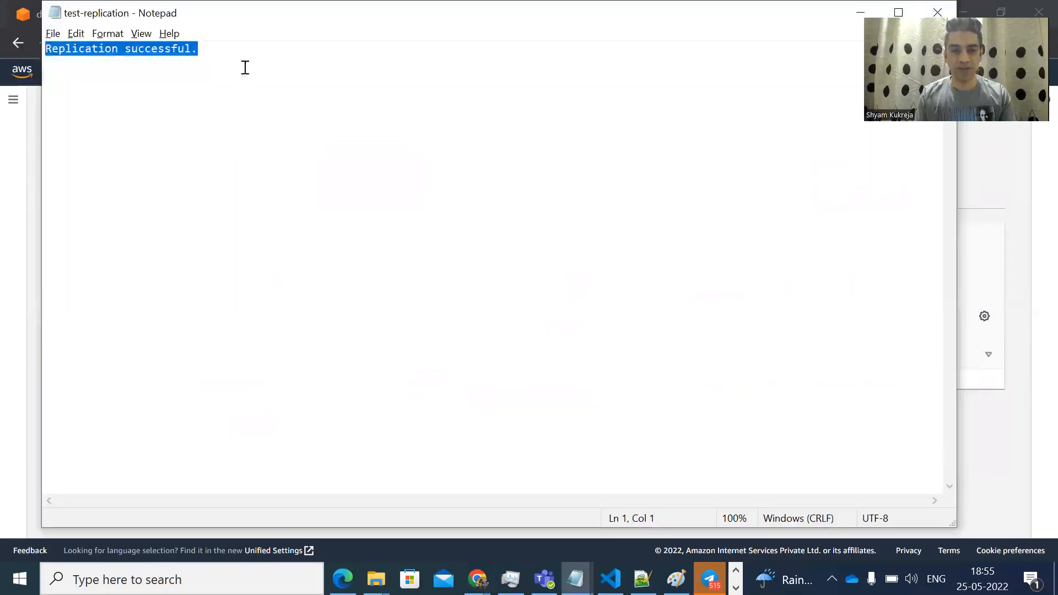
key("End")
key("Return")
key("Return")
type("This is final version.")
key("ctrl+s")
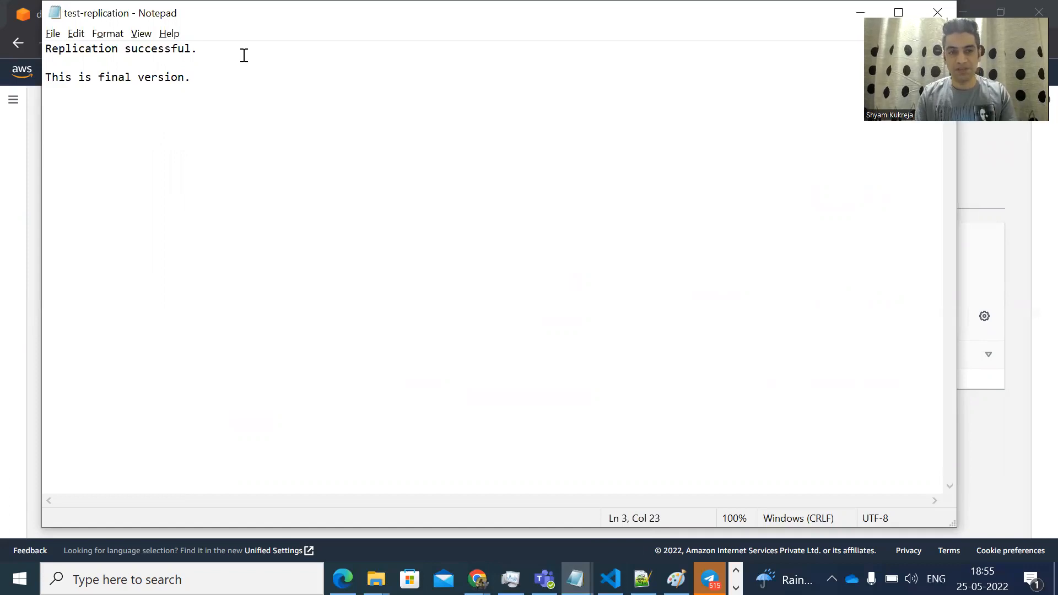
left_click(860, 12)
Upload the edited test-replication.txt to the source bucket as a new version and return to the object list
left_click(741, 290)
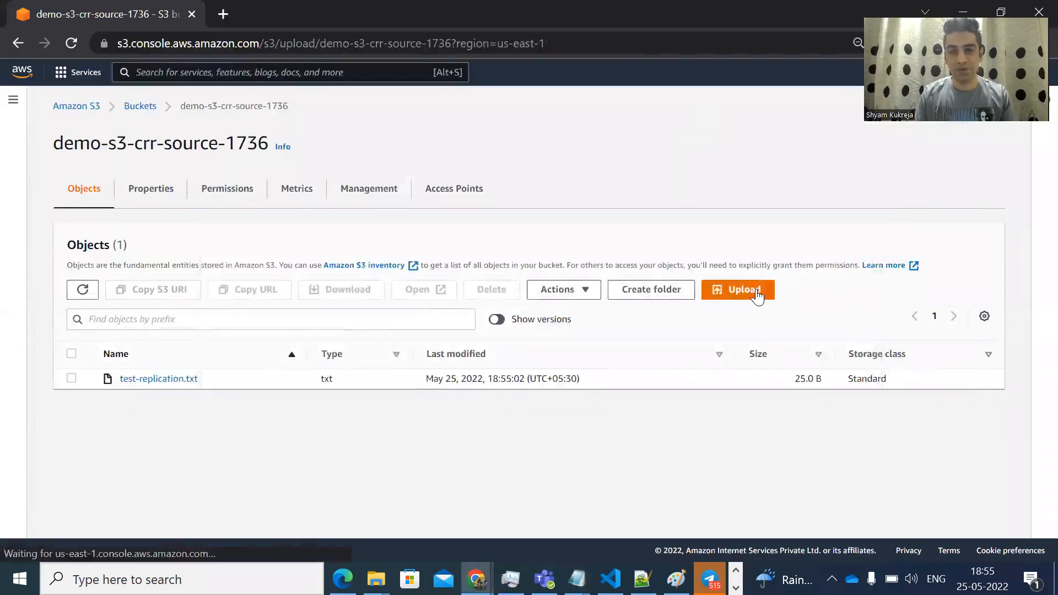
left_click(477, 287)
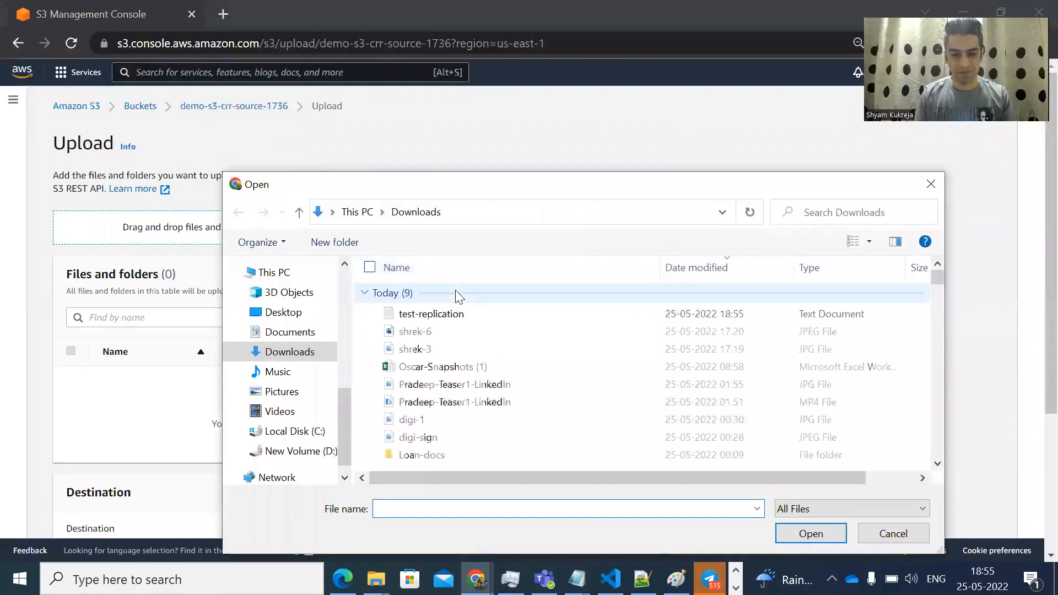
double_click(417, 315)
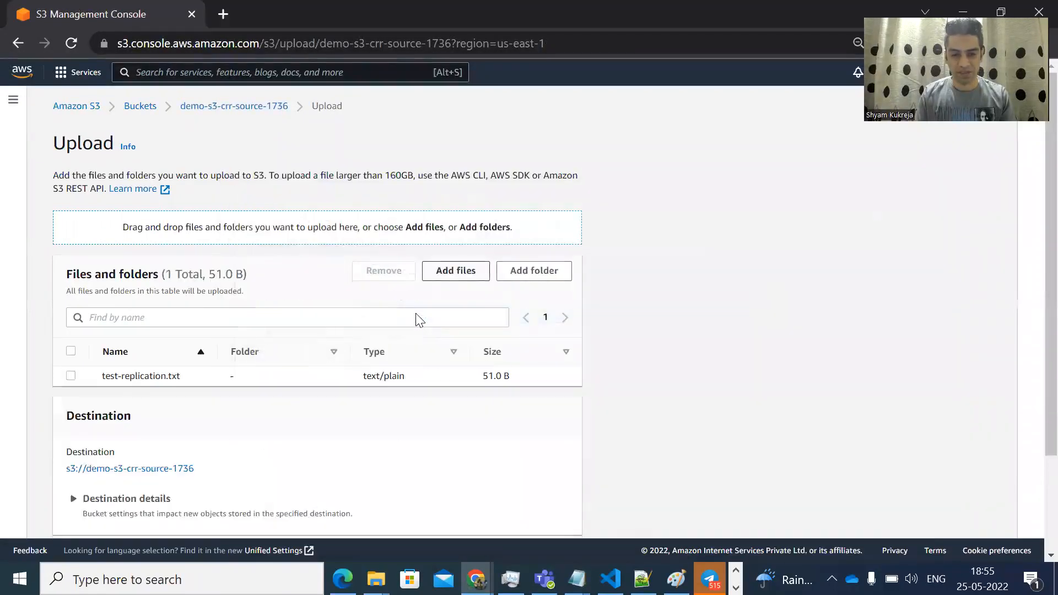
scroll(416, 313, "down", 2)
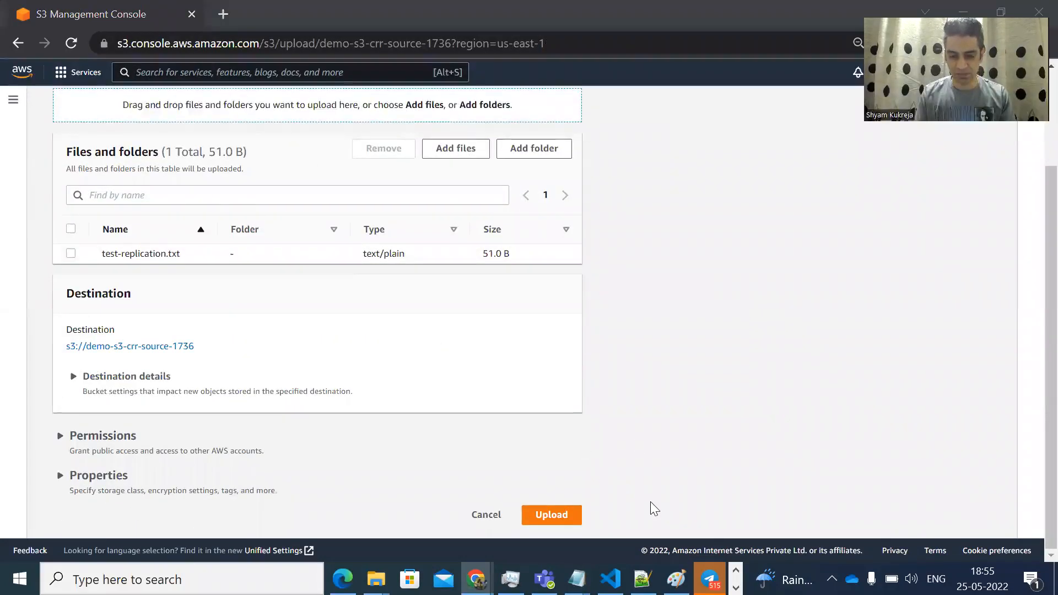
left_click(567, 514)
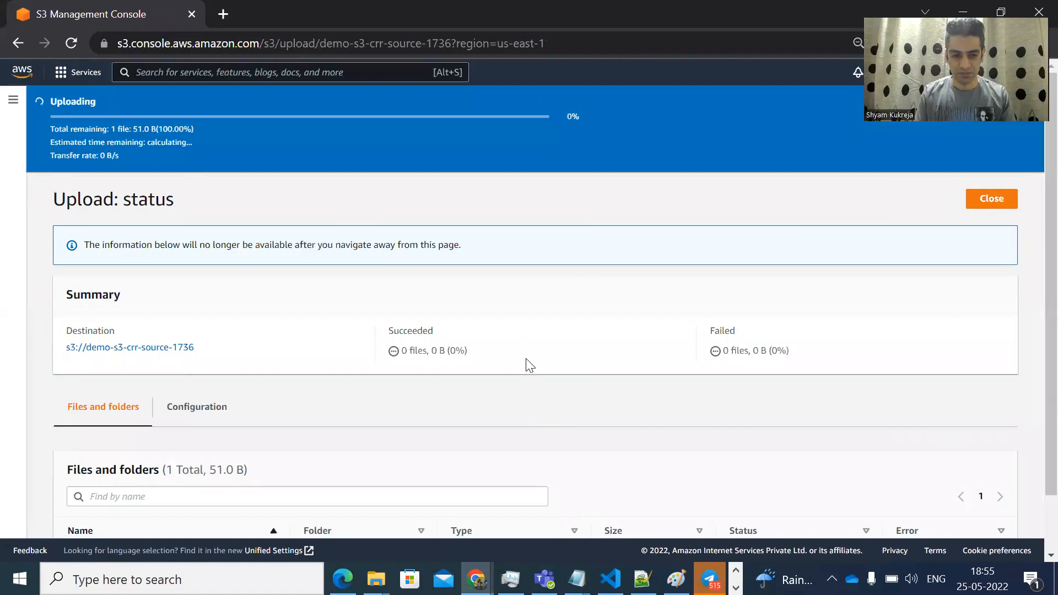
left_click(1008, 161)
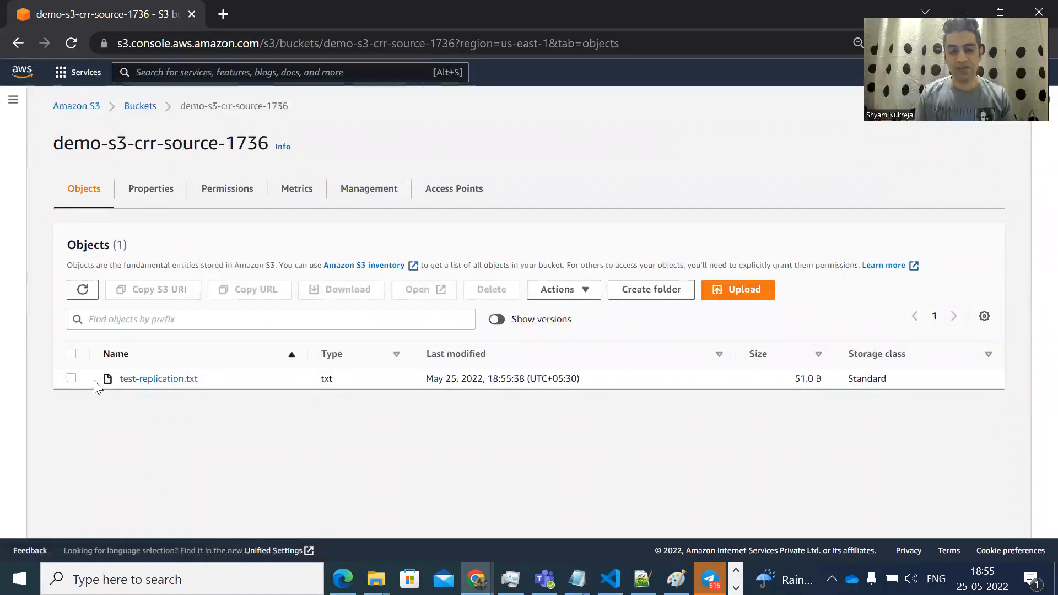
Show the object versions and make the newest version of test-replication.txt public using ACL
left_click(498, 320)
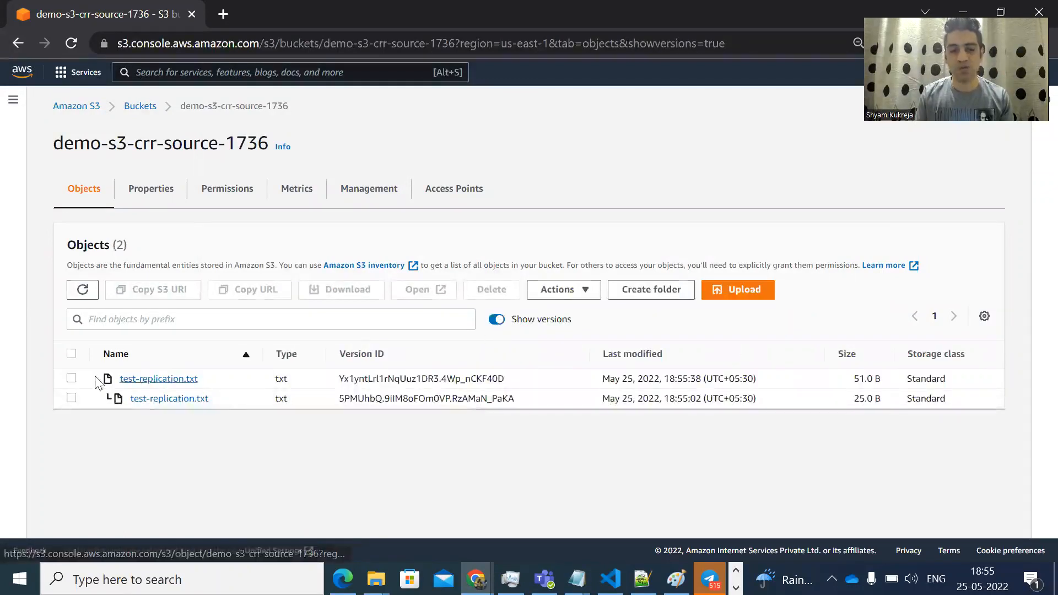
left_click(71, 379)
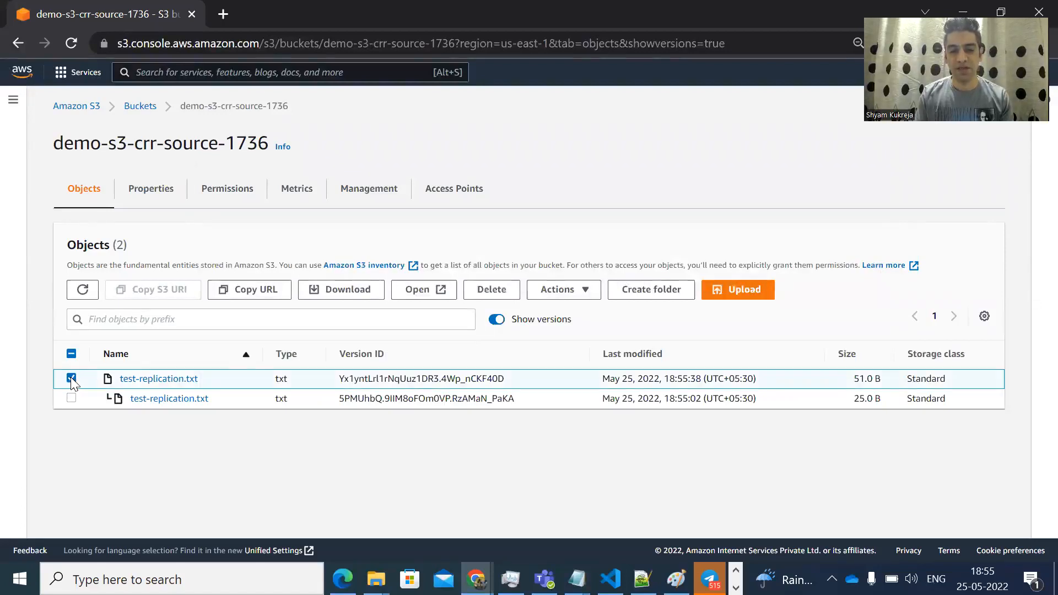
left_click(584, 297)
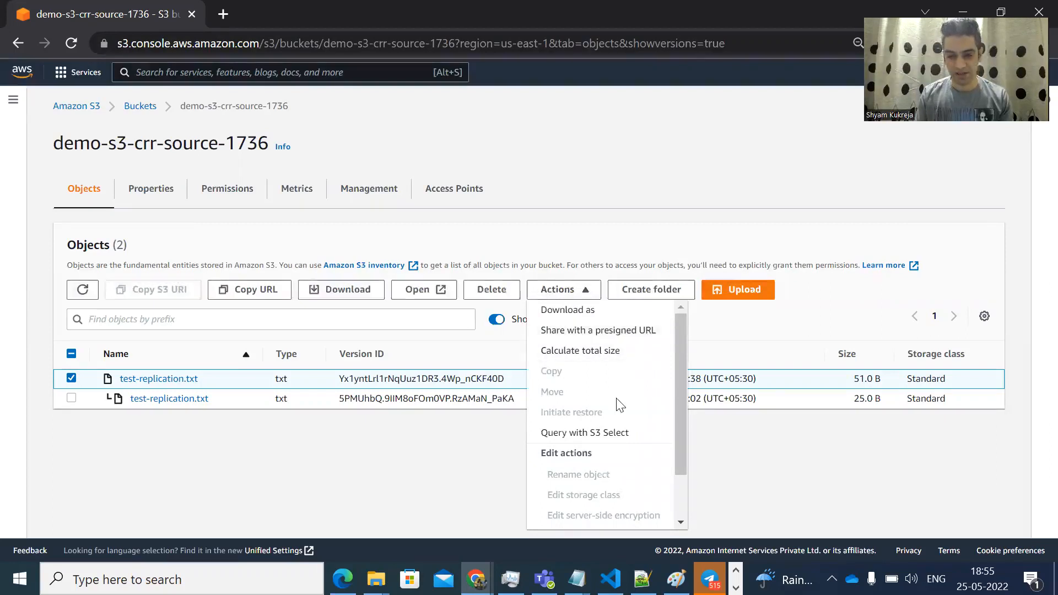
scroll(619, 406, "down", 2)
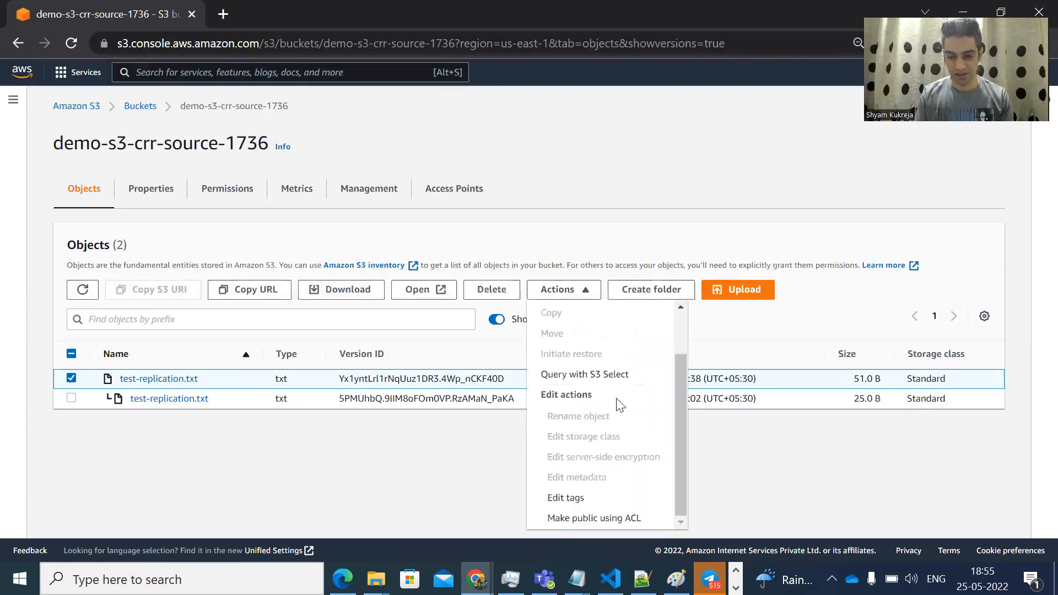
left_click(616, 519)
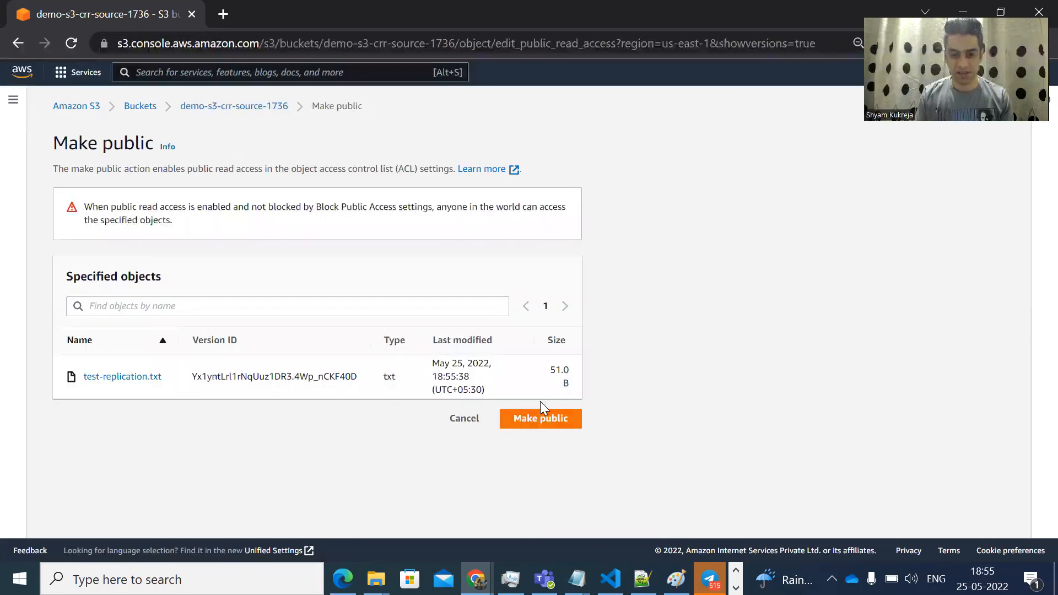
left_click(541, 416)
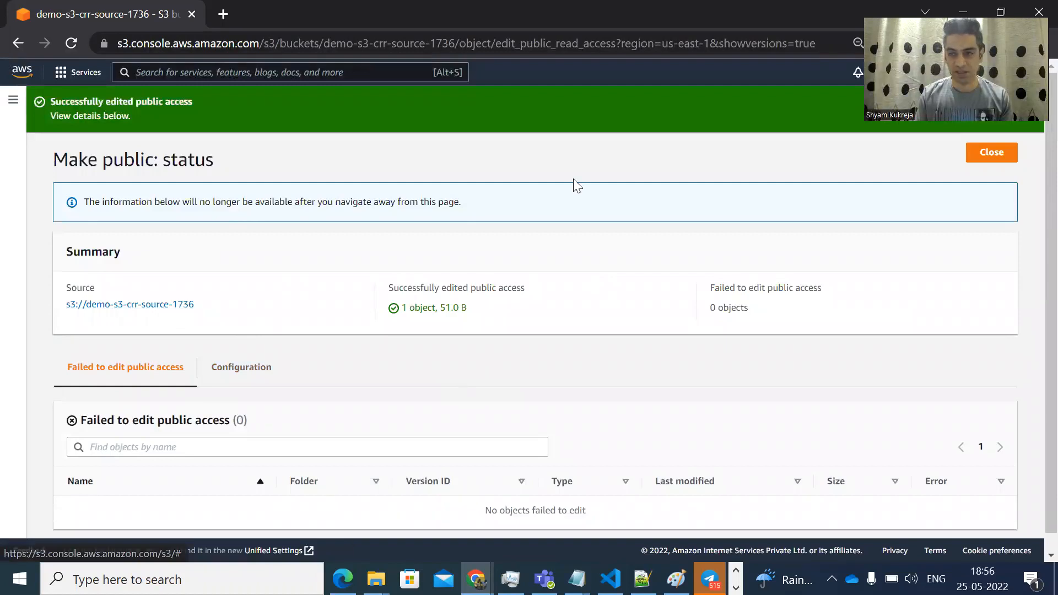
left_click(1000, 154)
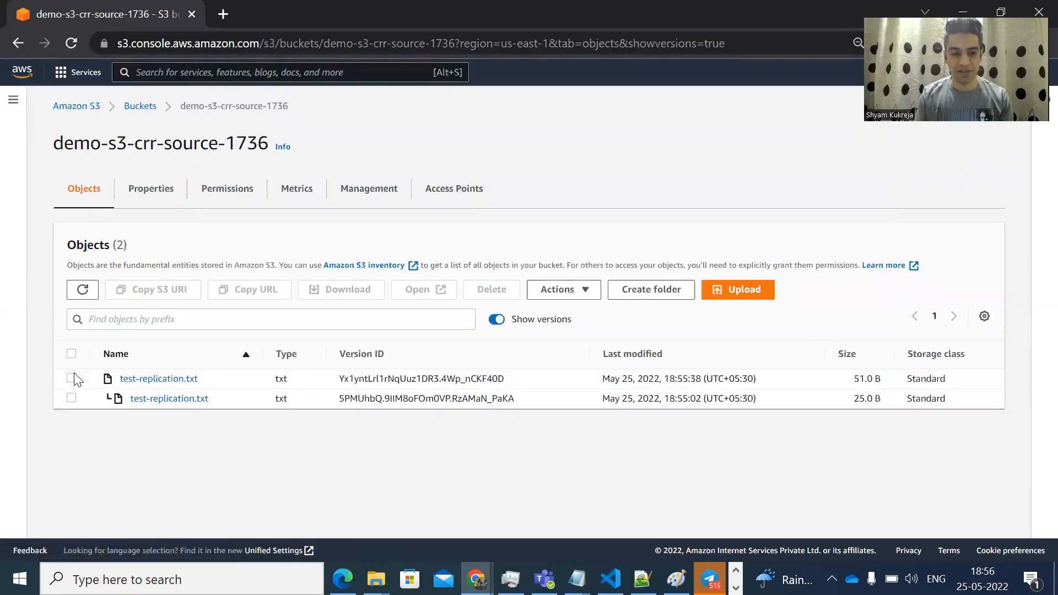
Hide the object versions and open the details of test-replication.txt in a new browser tab
left_click(494, 321)
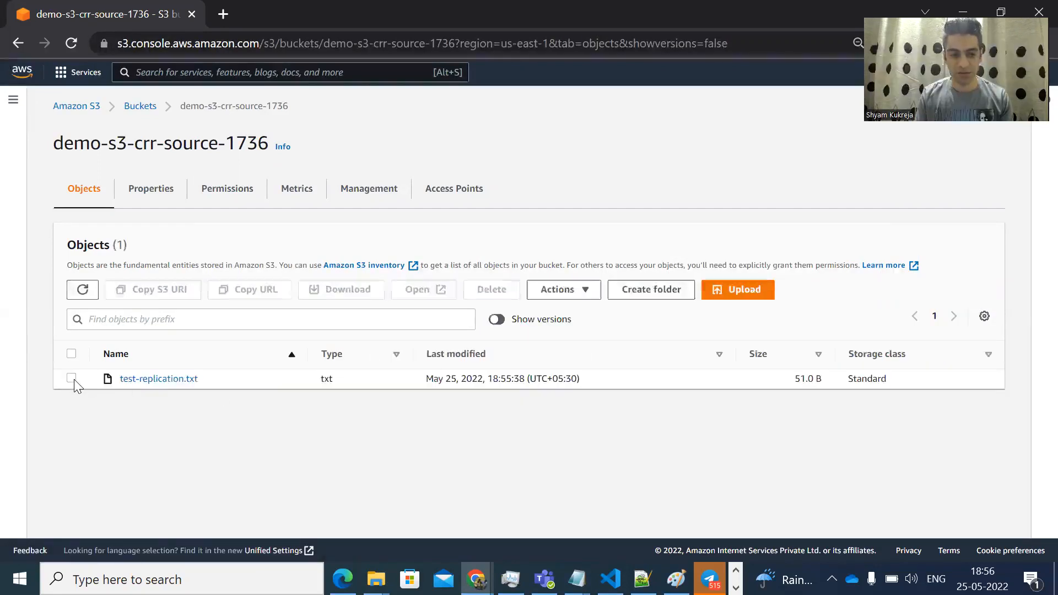
left_click(72, 378)
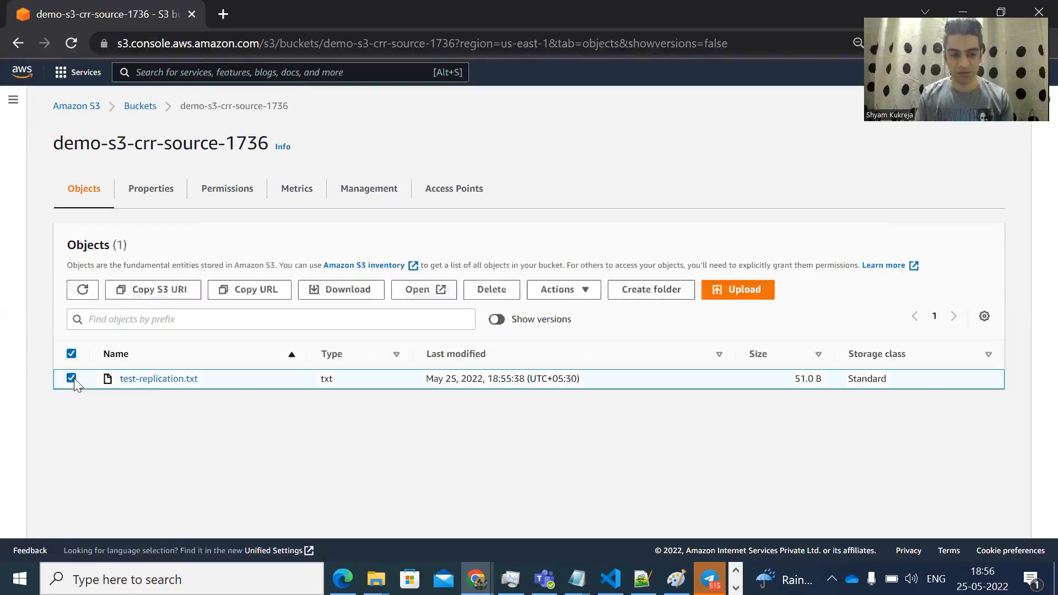
right_click(155, 383)
left_click(171, 389)
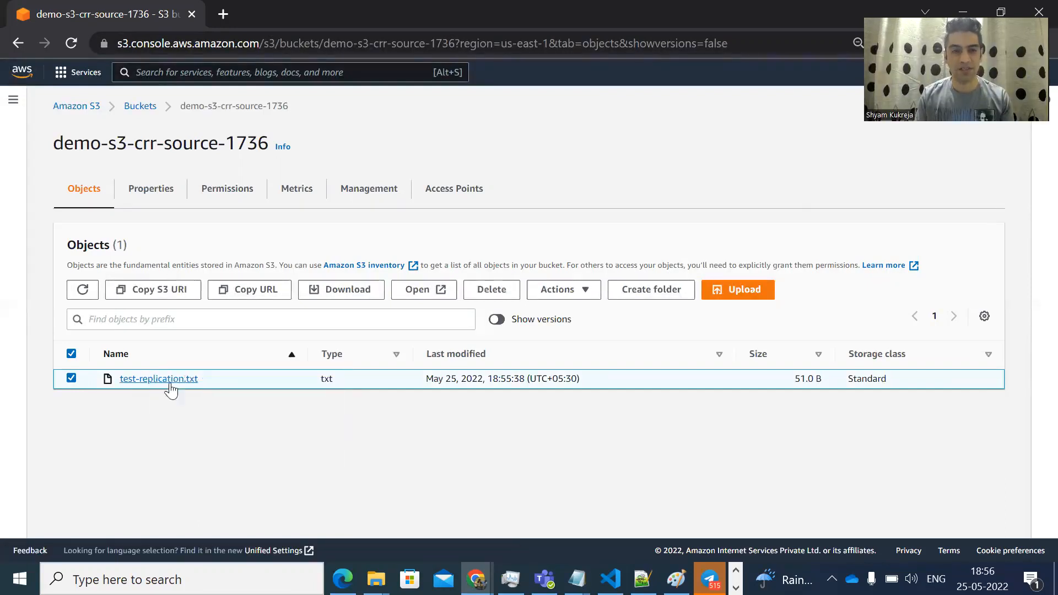
left_click(294, 14)
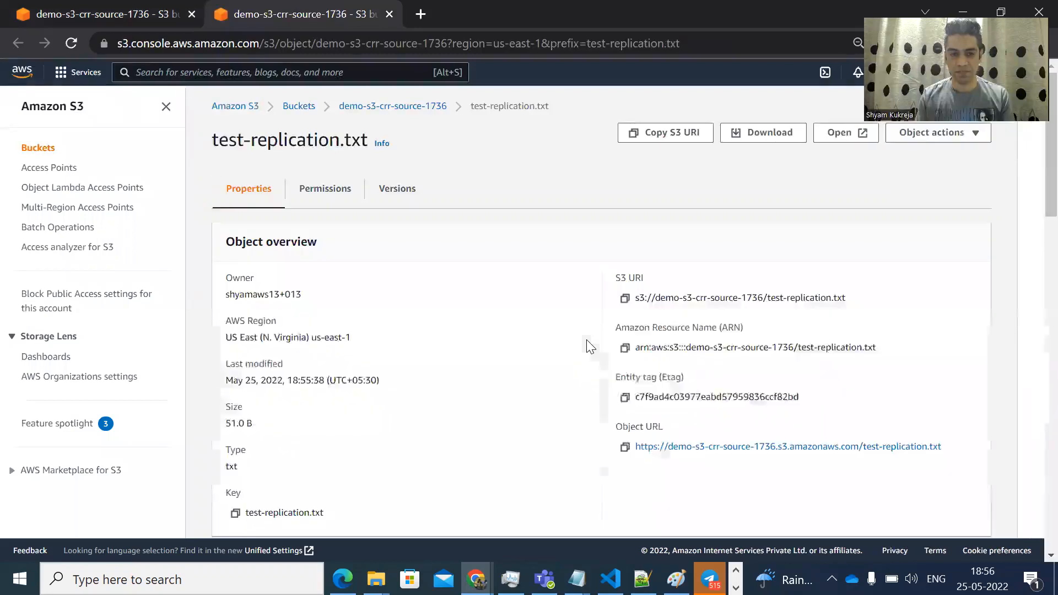
Open the object URL of test-replication.txt in a new browser tab to check its public content
right_click(709, 446)
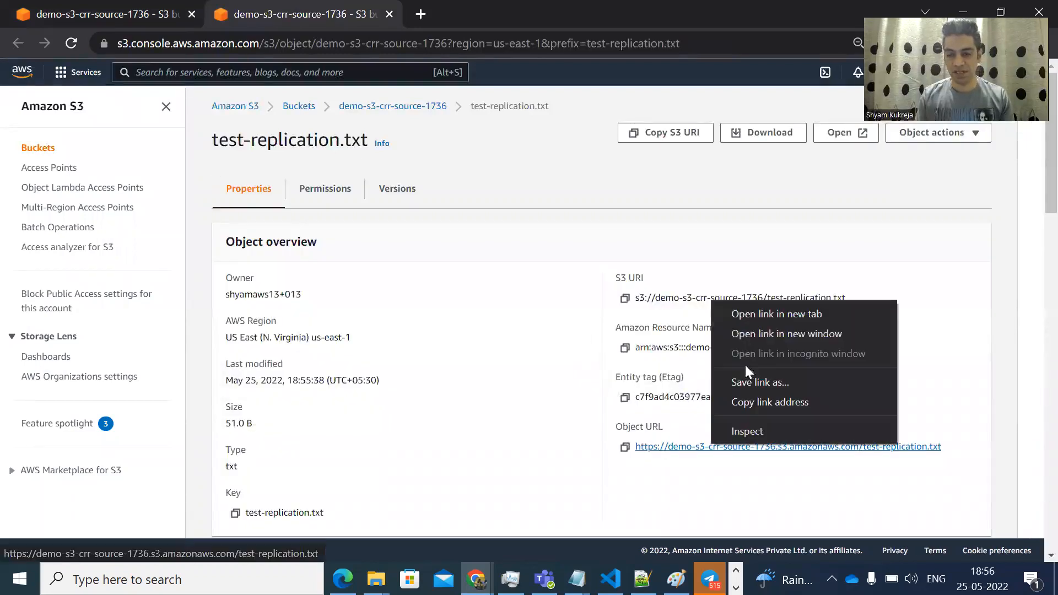
left_click(751, 309)
left_click(504, 12)
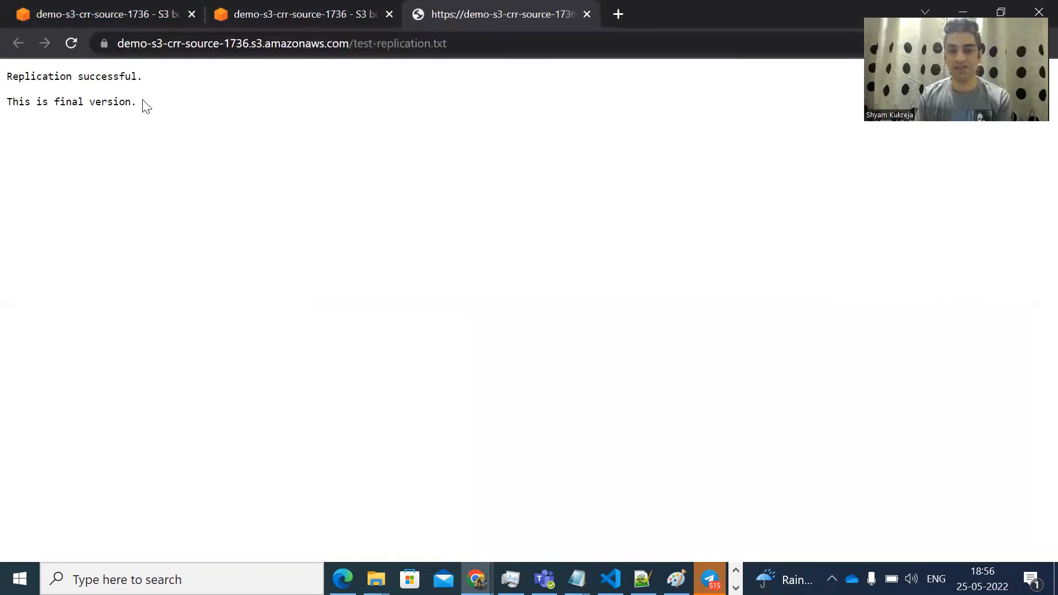
Return to the S3 bucket list, and copy the bucket name demo-s3-crr-destination-1736 from section 3 of the notes in Visual Studio Code
left_click(115, 19)
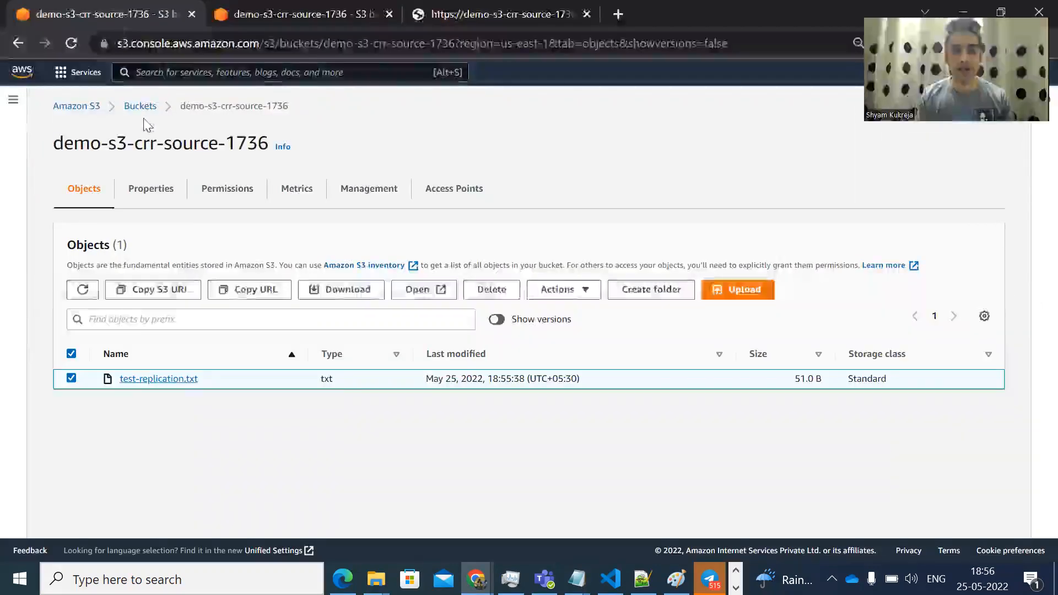
left_click(144, 106)
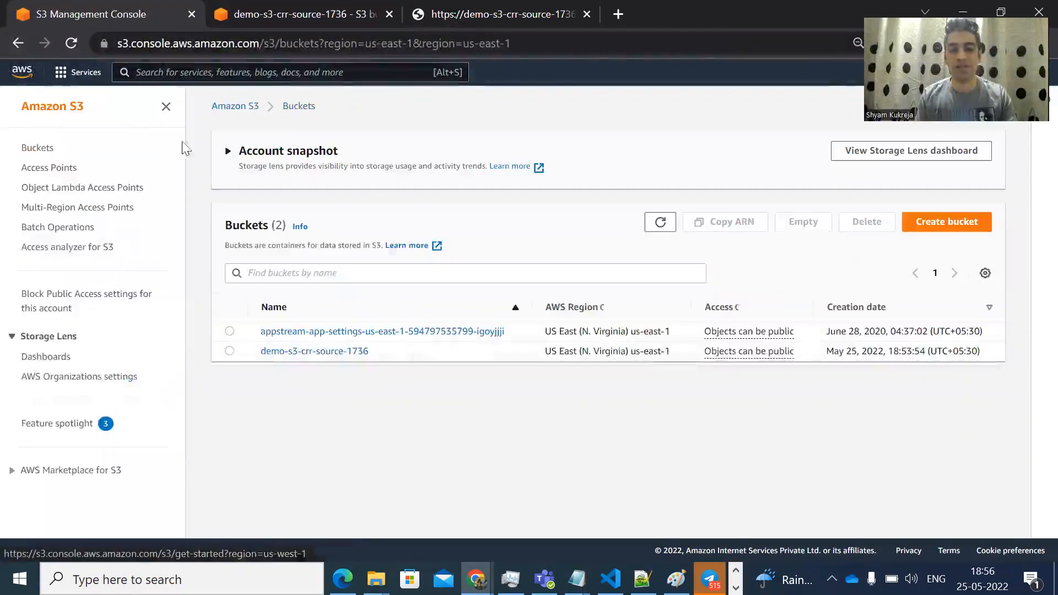
key("alt+Tab")
key("alt+Tab")
key("alt+Tab")
left_click(274, 314)
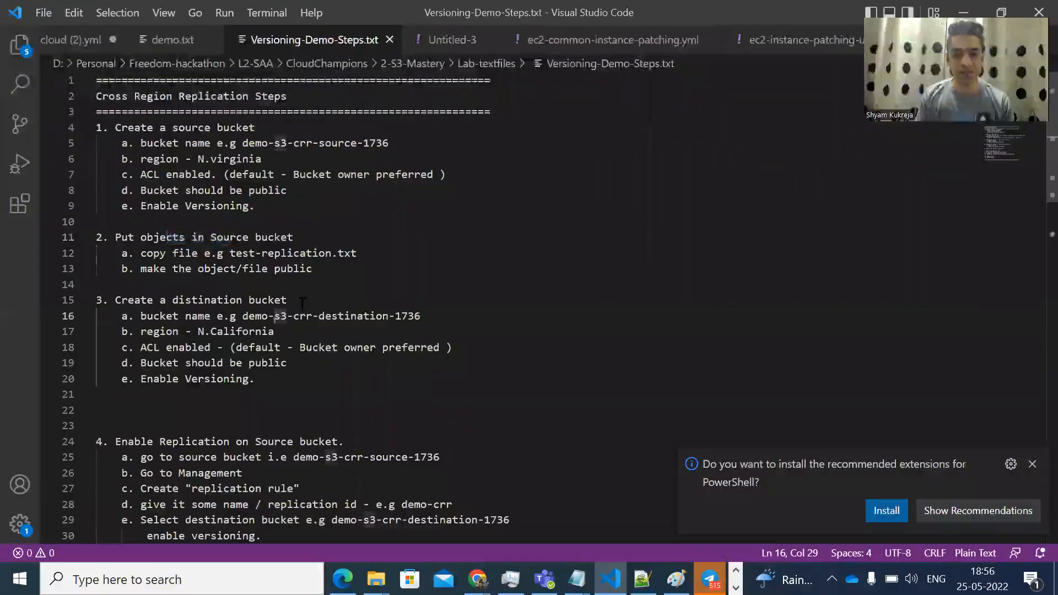
left_click(276, 301)
left_click_drag(243, 316, 423, 315)
key("ctrl+c")
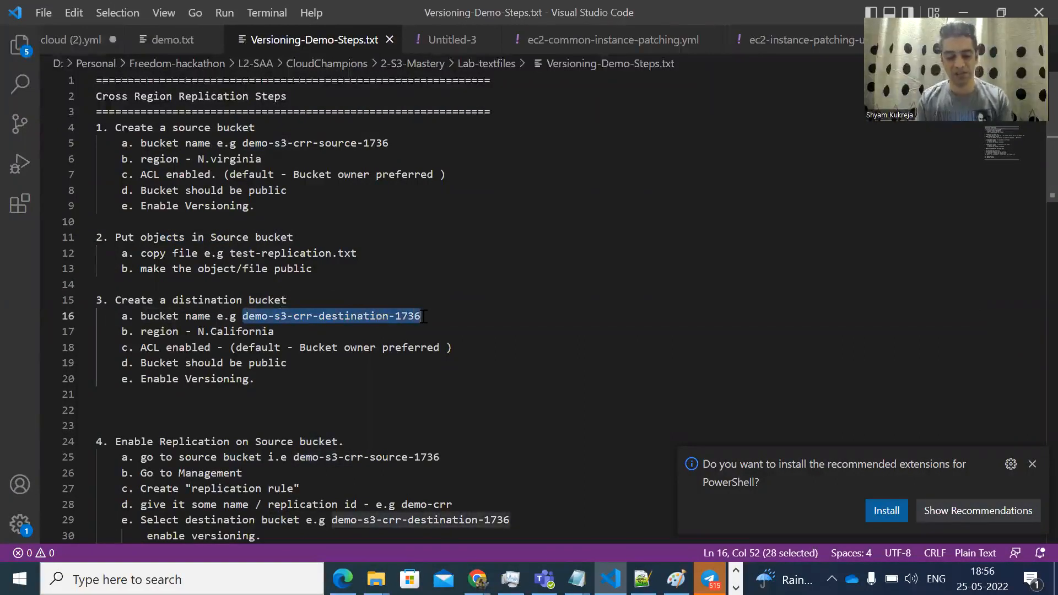
Start a new bucket in the S3 console named demo-s3-crr-destination-1736 and set its region to US West (N. California) us-west-1
key("alt+Tab")
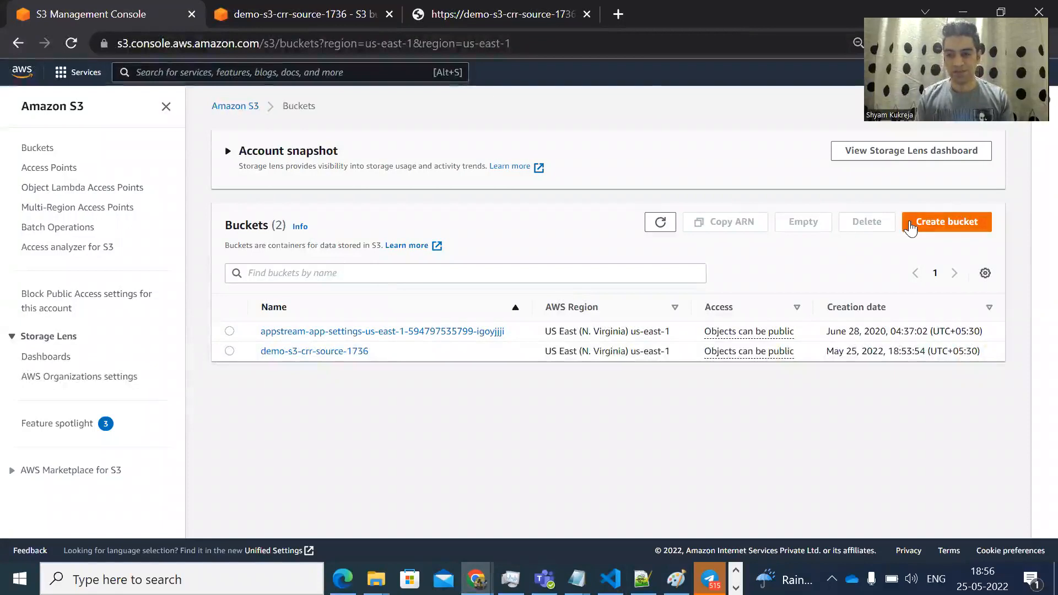
left_click(909, 226)
left_click(379, 263)
key("ctrl+v")
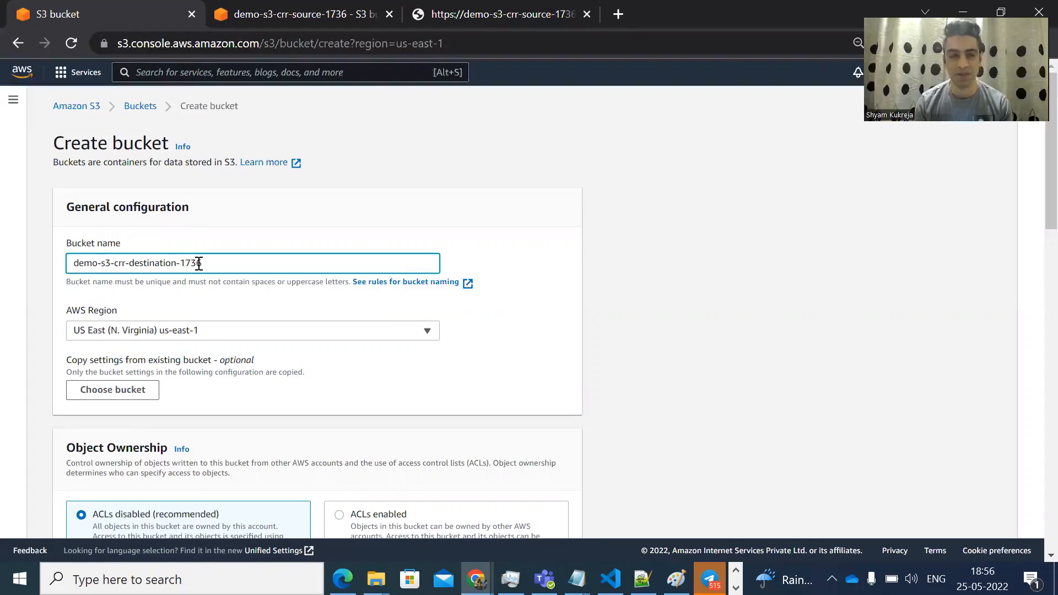
scroll(199, 263, "down", 2)
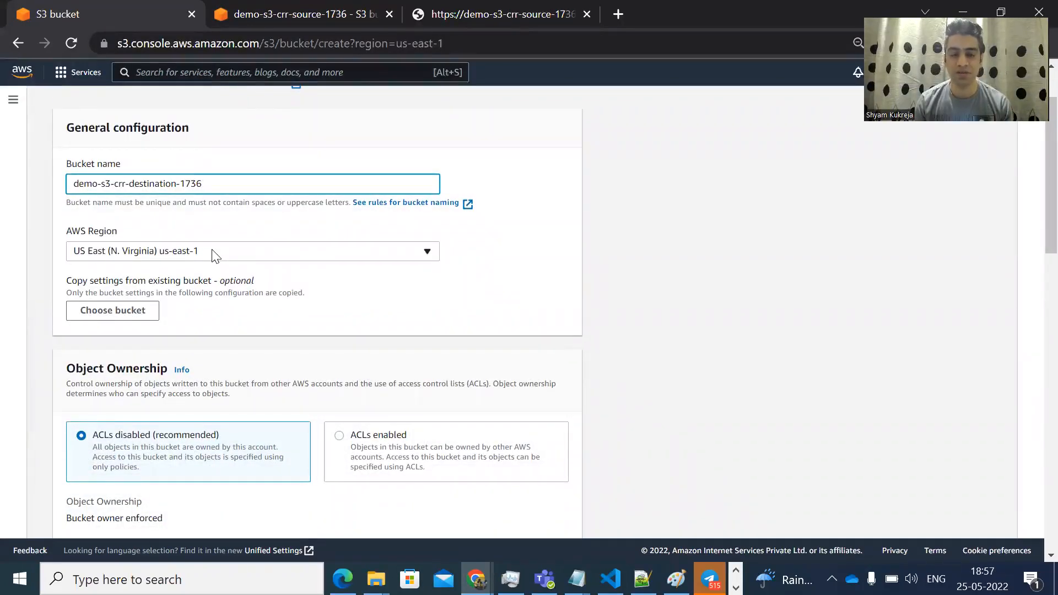
left_click(214, 256)
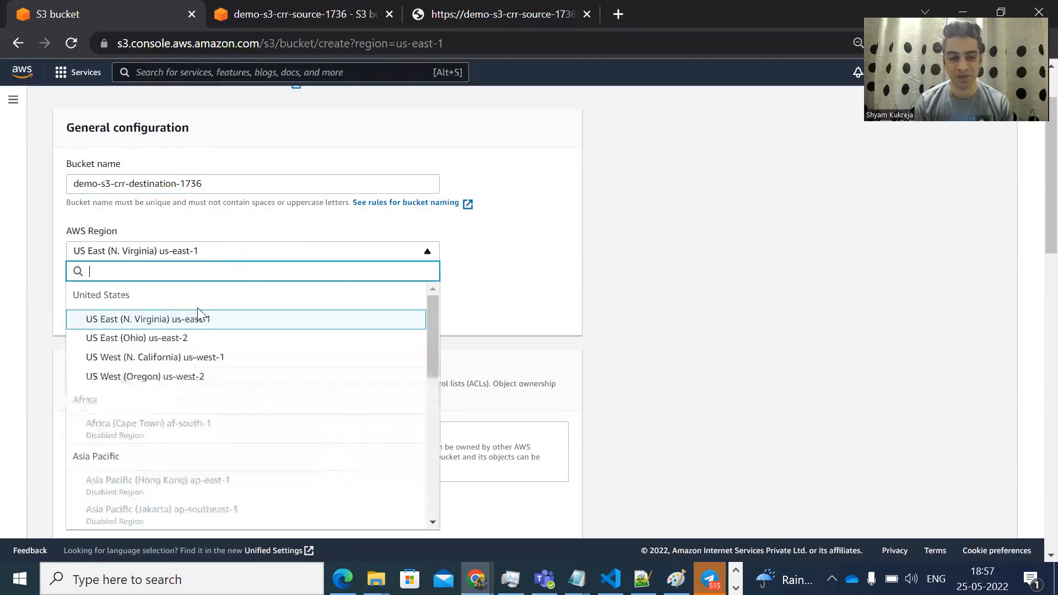
left_click(193, 362)
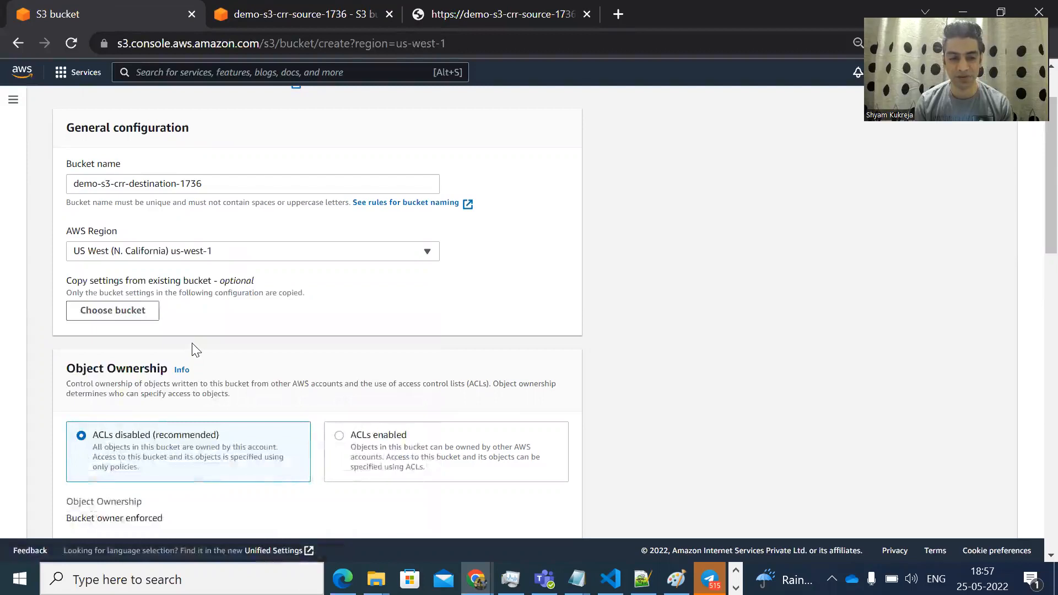
Enable ACLs for the new destination bucket, turn off Block all public access, and acknowledge that its contents might become public
scroll(194, 348, "down", 2)
scroll(193, 348, "down", 1)
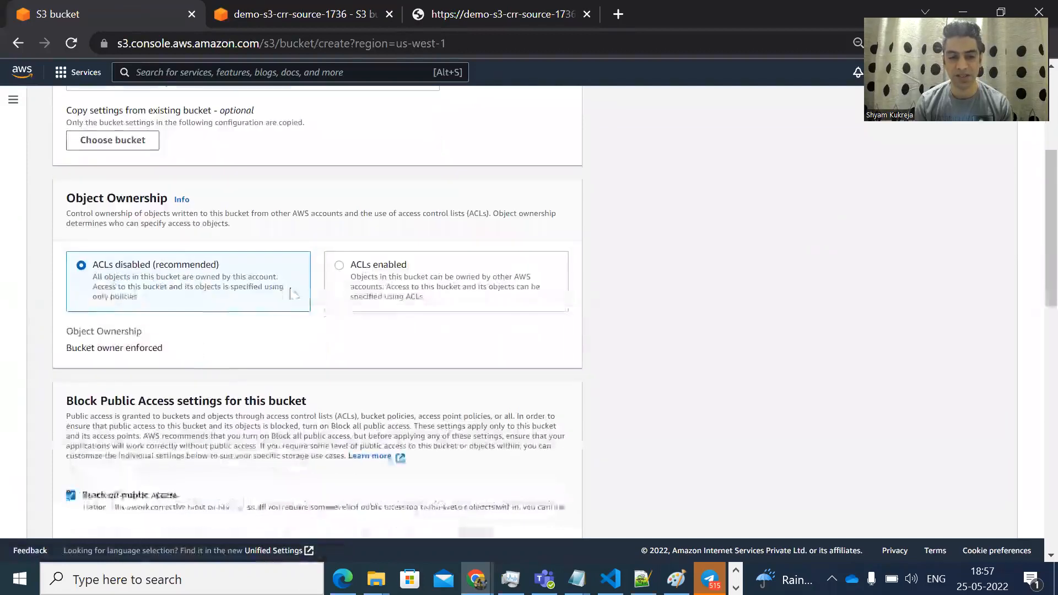
left_click(341, 274)
scroll(341, 277, "down", 2)
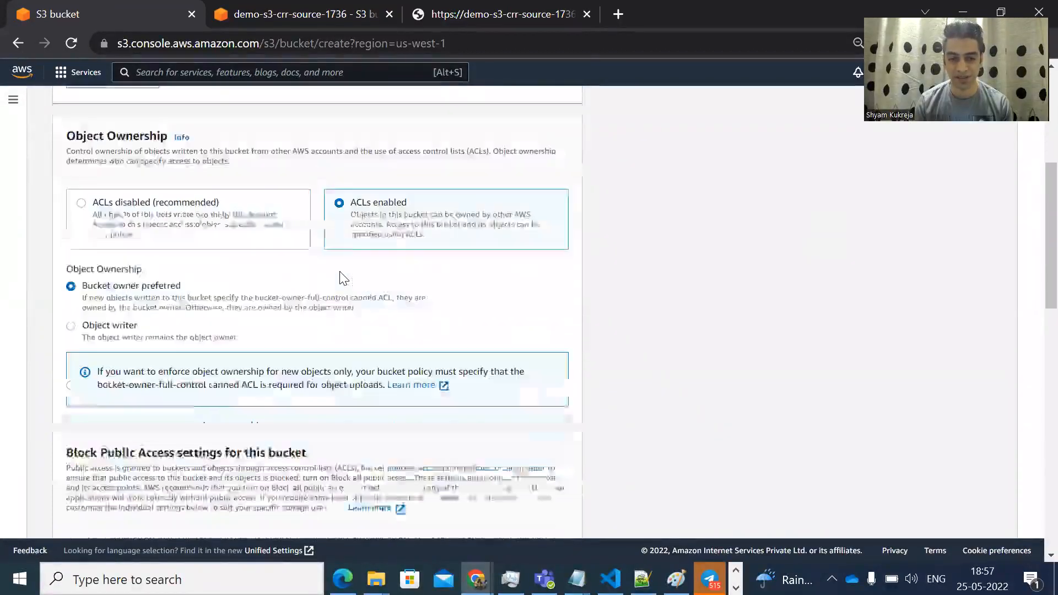
scroll(126, 259, "down", 3)
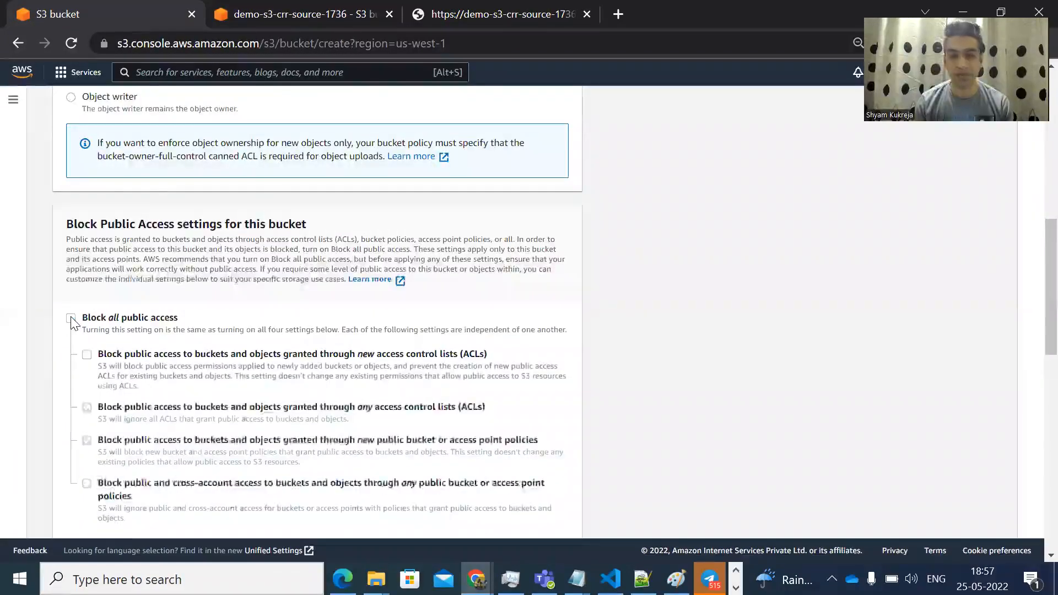
left_click(71, 319)
scroll(83, 317, "down", 5)
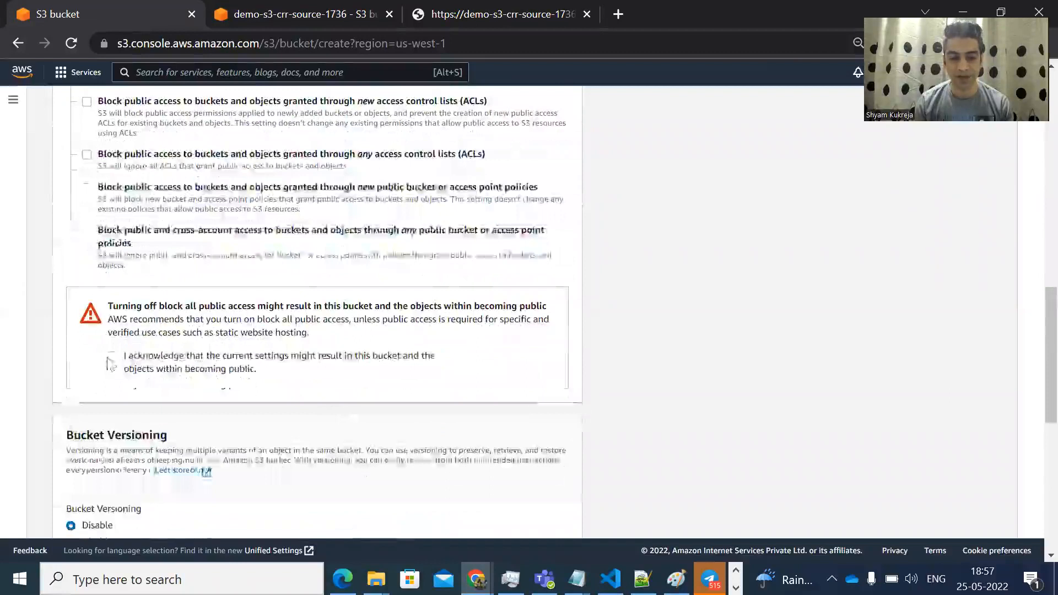
left_click(113, 356)
Create the destination bucket with Bucket Versioning and server-side encryption disabled
scroll(117, 364, "down", 3)
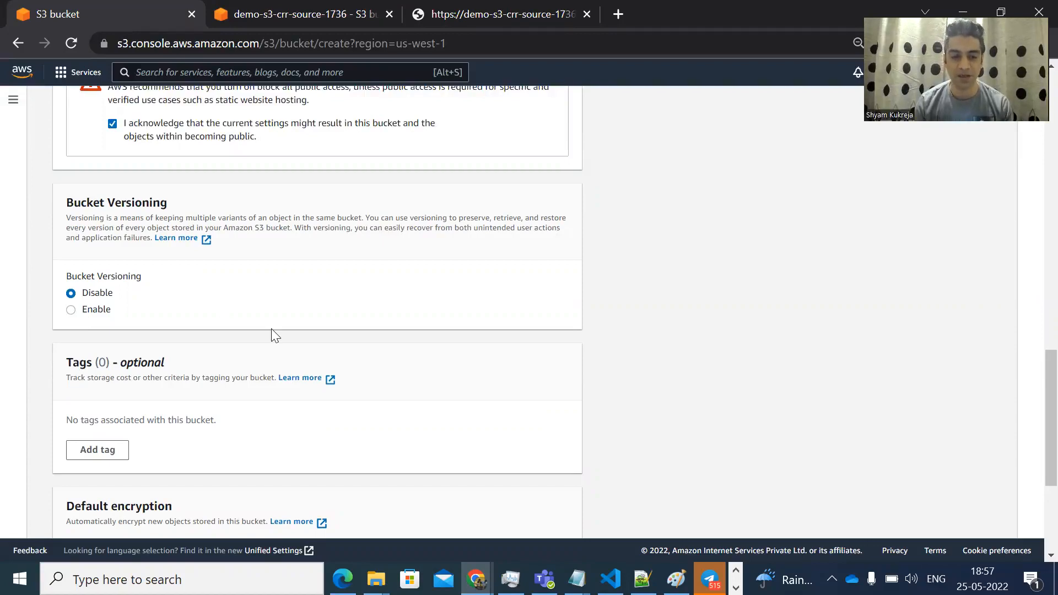
scroll(275, 334, "down", 4)
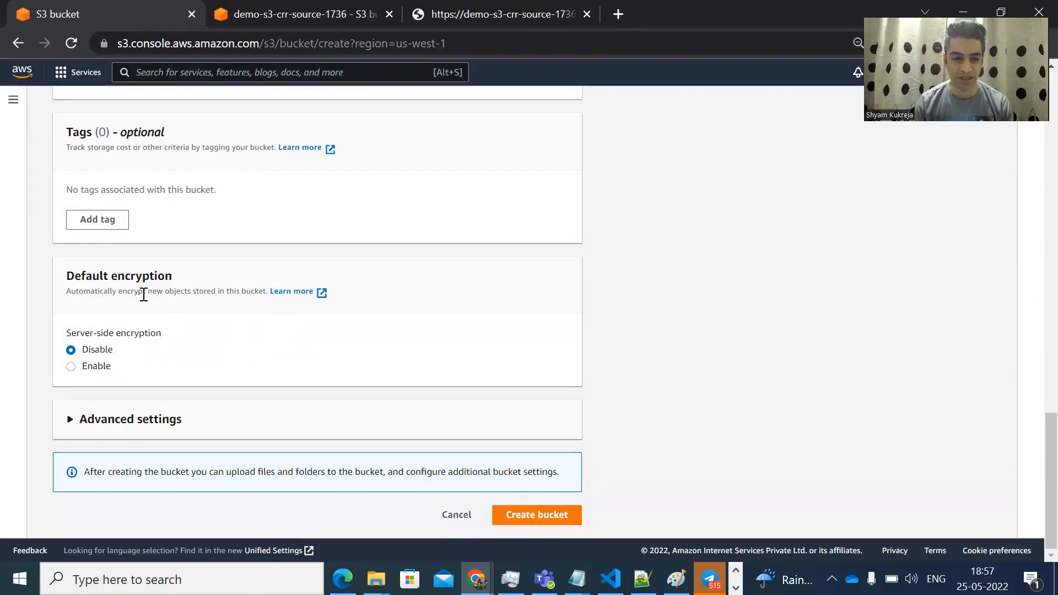
left_click(552, 517)
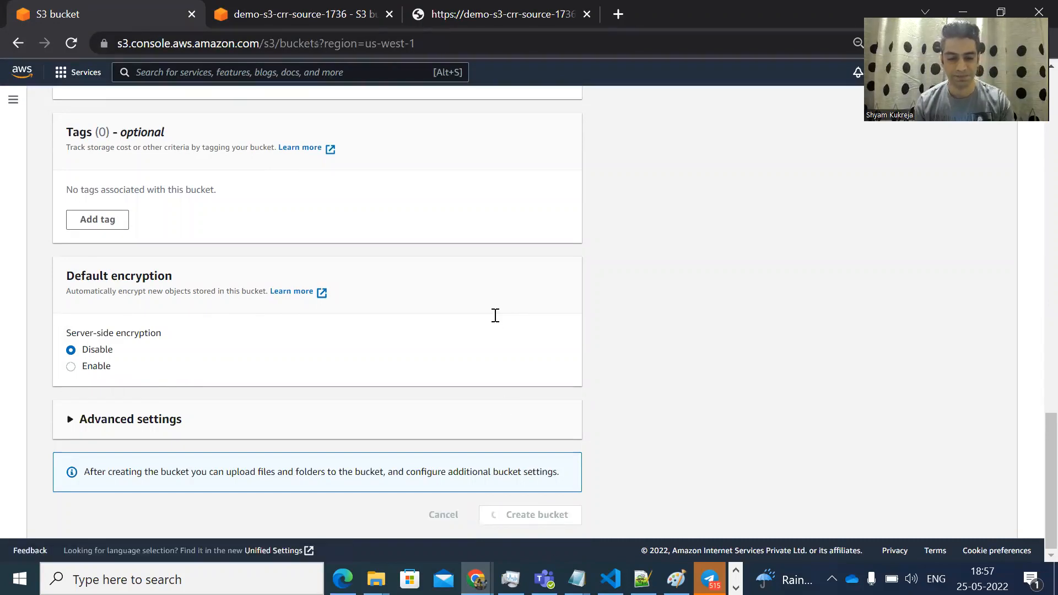
Switch to the notes in Visual Studio Code and review the destination bucket settings in section 3 and the replication steps in section 4
key("alt+Tab")
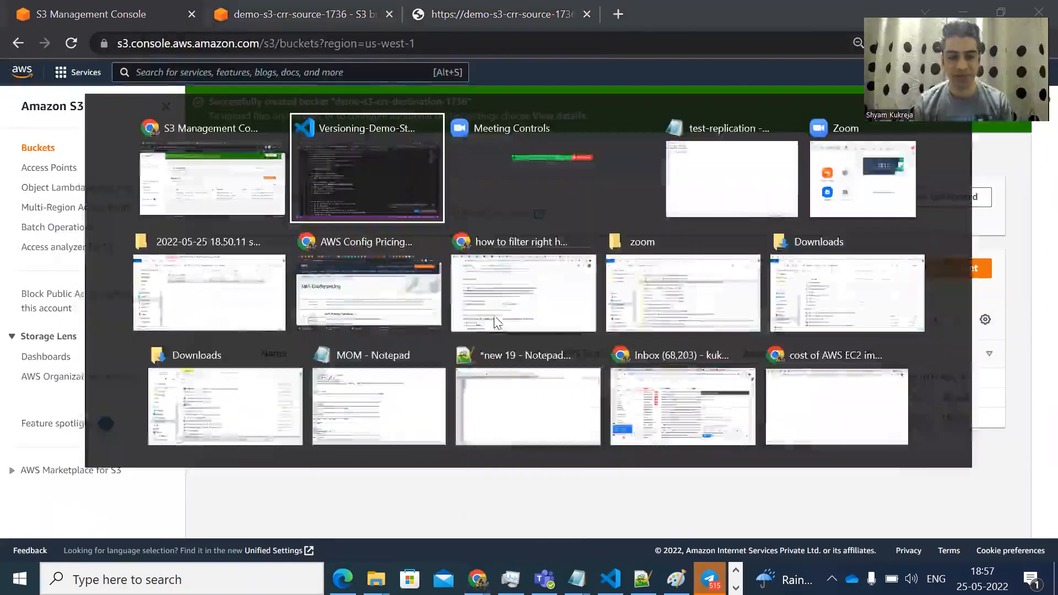
left_click(248, 300)
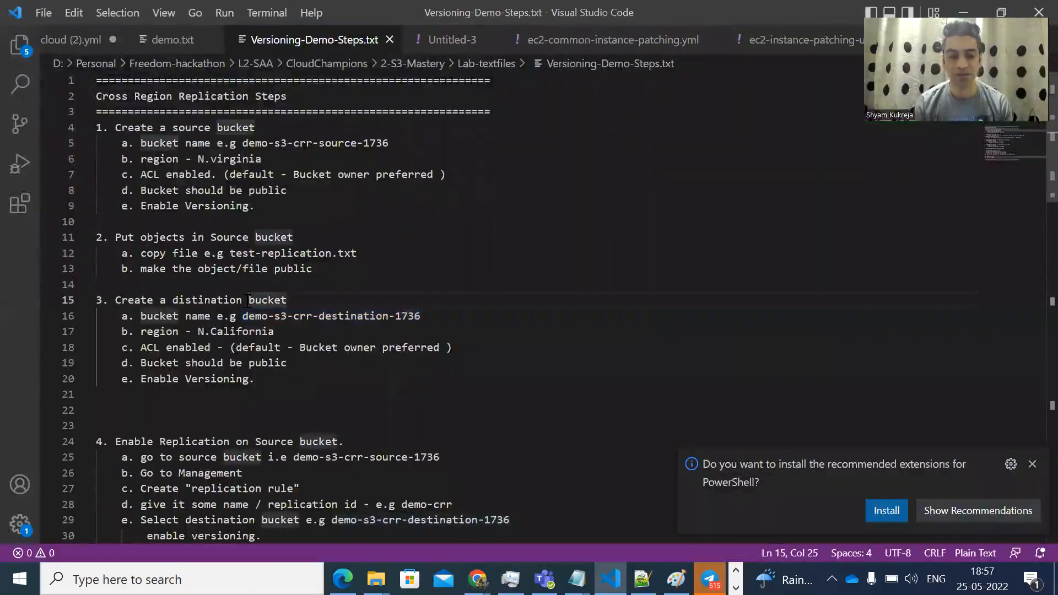
left_click_drag(243, 316, 344, 316)
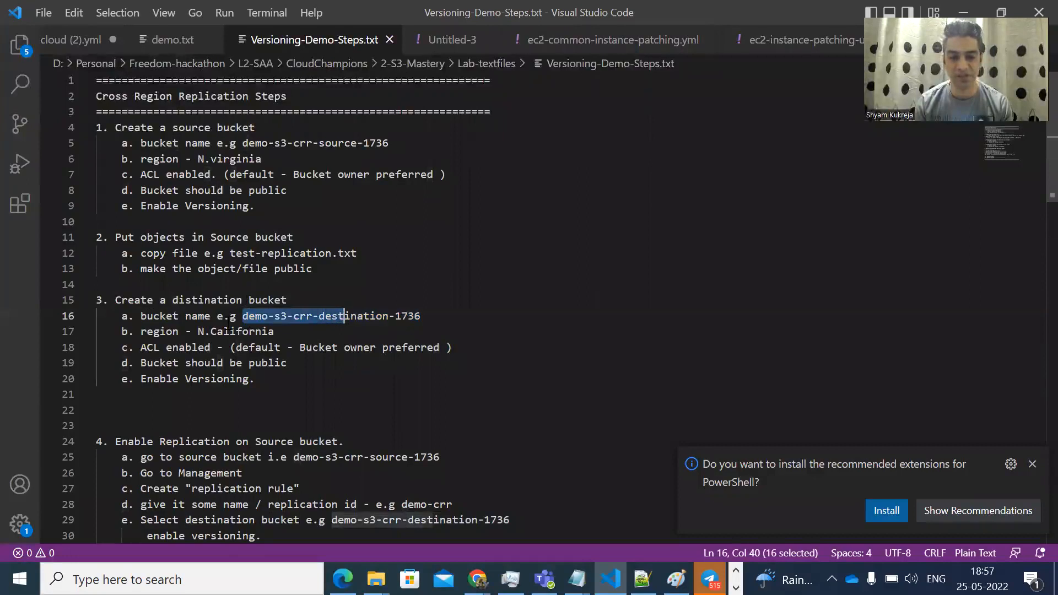
left_click_drag(204, 331, 312, 347)
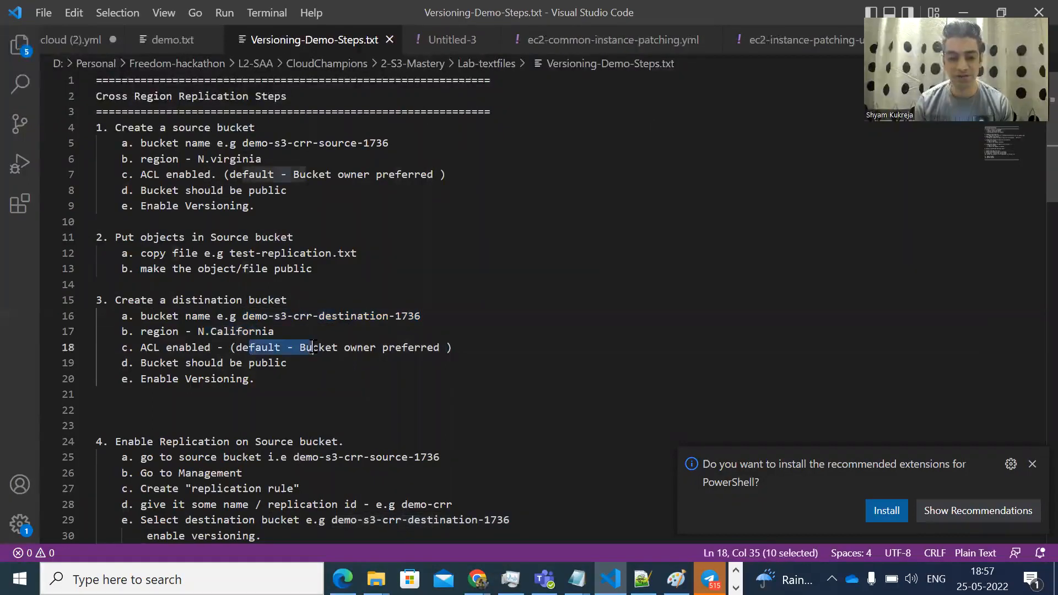
left_click_drag(198, 362, 249, 378)
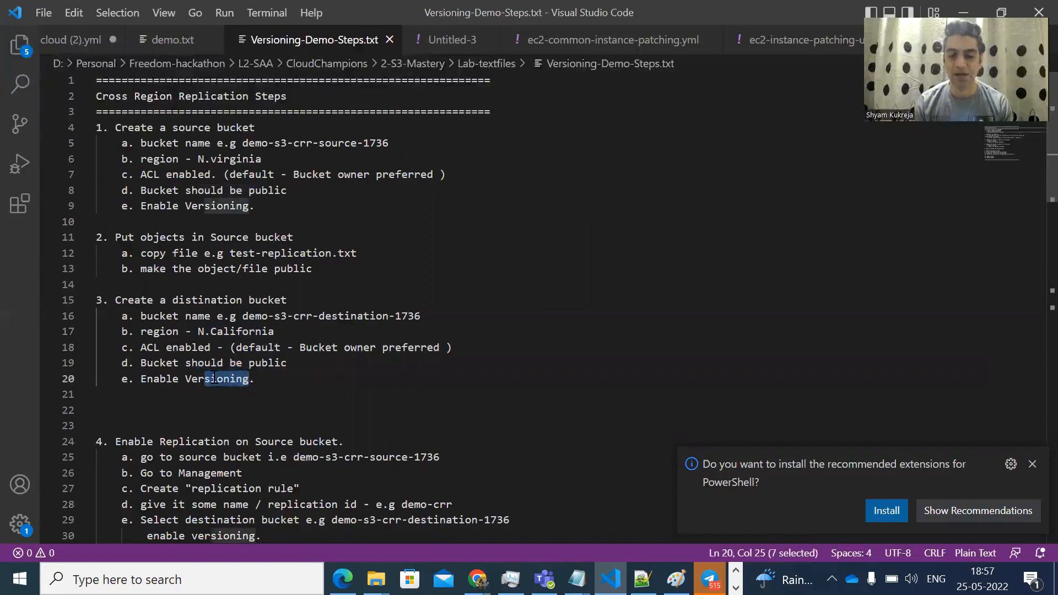
scroll(202, 377, "down", 2)
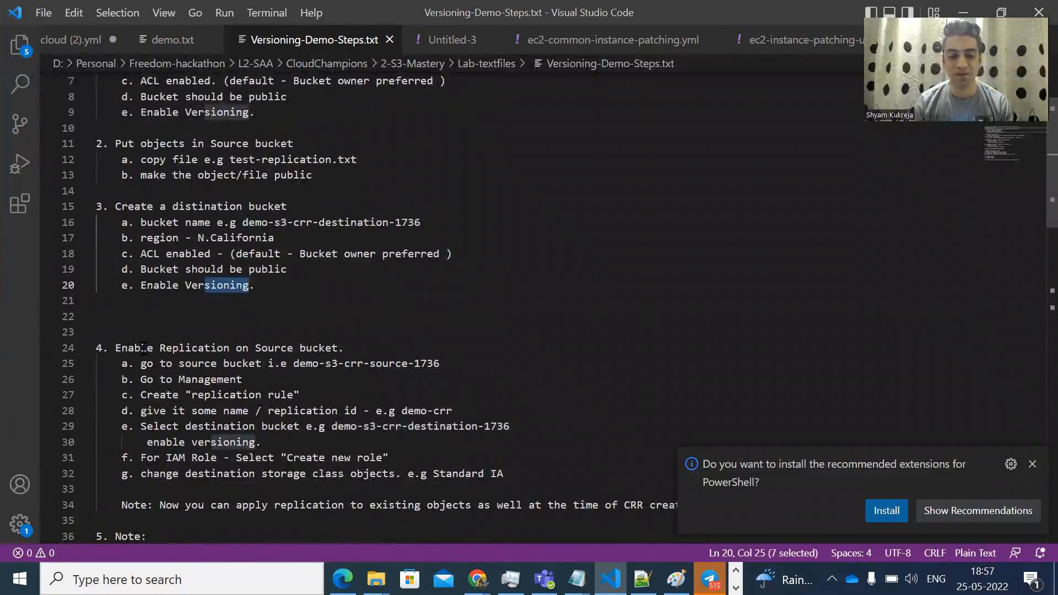
left_click_drag(130, 347, 200, 349)
left_click_drag(173, 285, 230, 285)
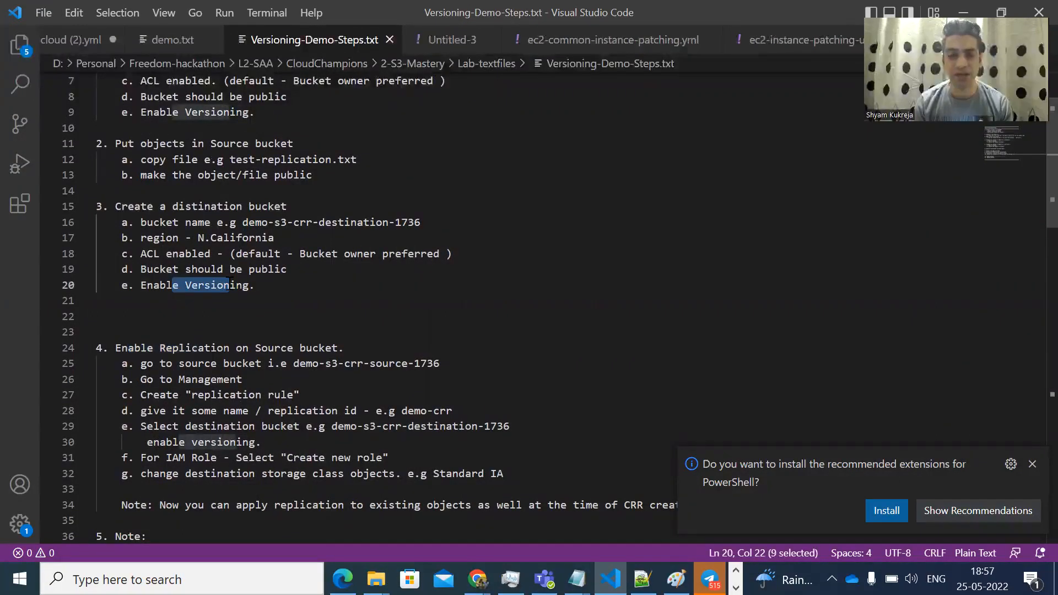
left_click_drag(118, 349, 219, 348)
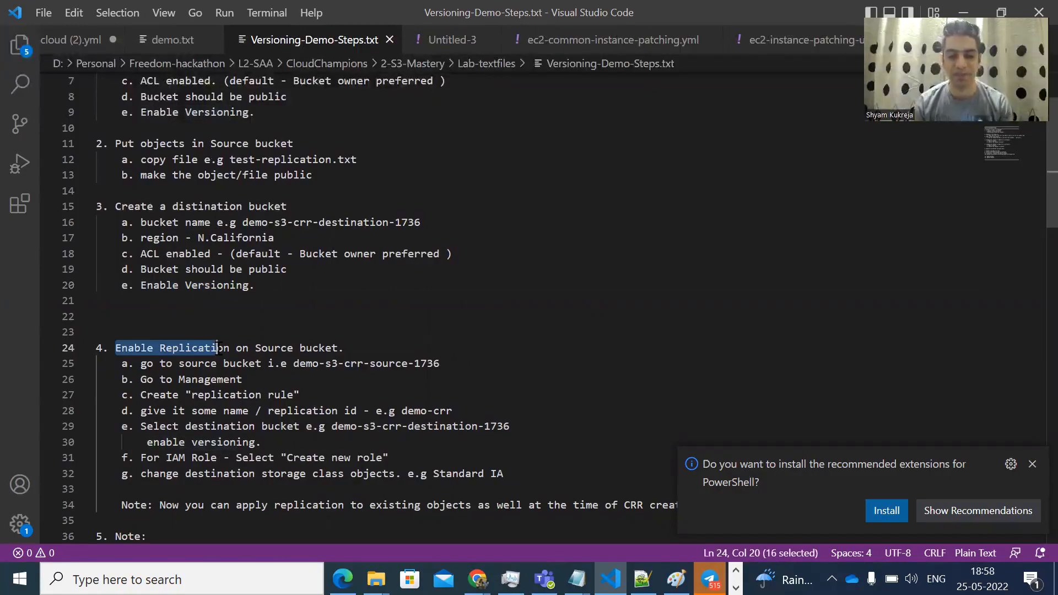
scroll(219, 348, "down", 2)
left_click(287, 303)
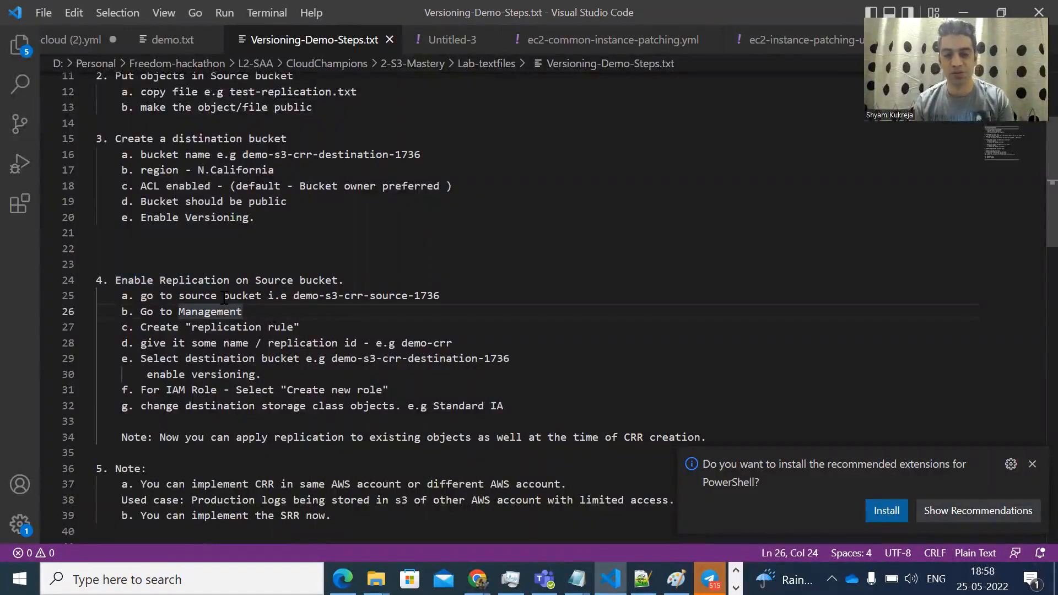
Return to the S3 console in Chrome and check the objects in demo-s3-crr-source-1736 and demo-s3-crr-destination-1736
key("alt+Tab")
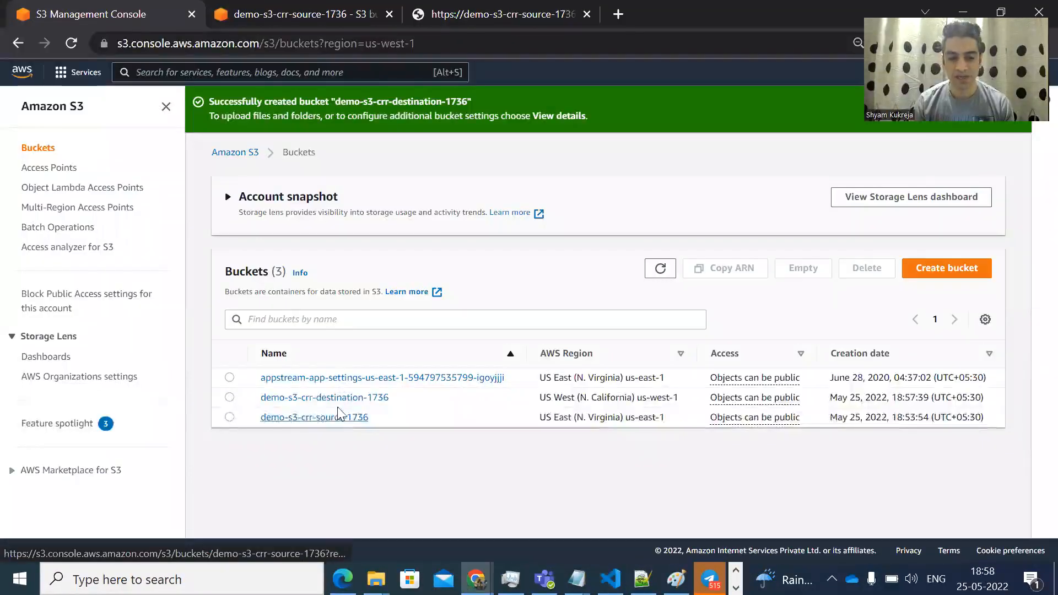
left_click(339, 413)
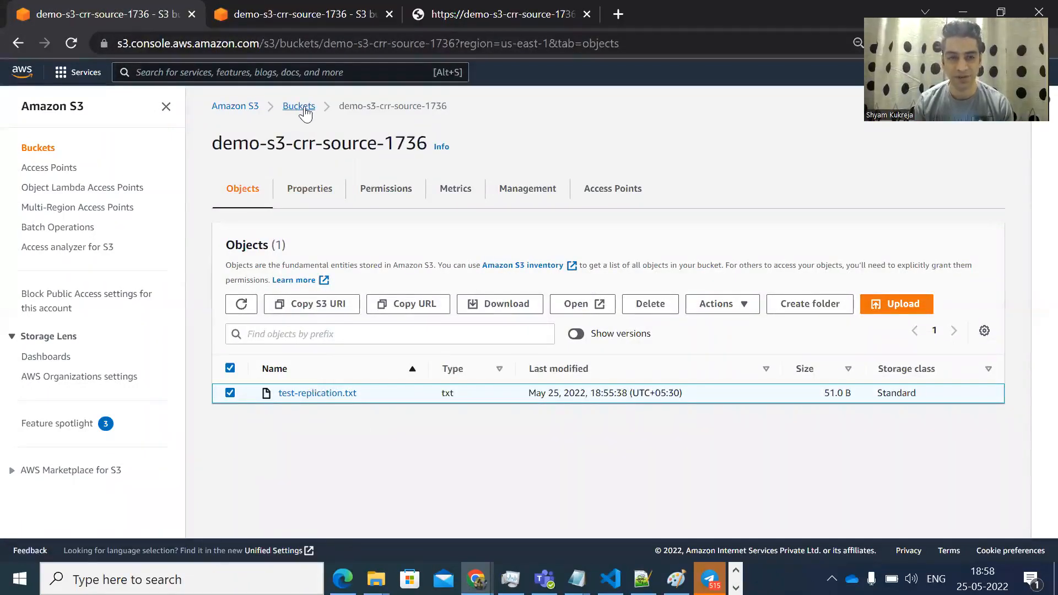
left_click(303, 108)
left_click(324, 351)
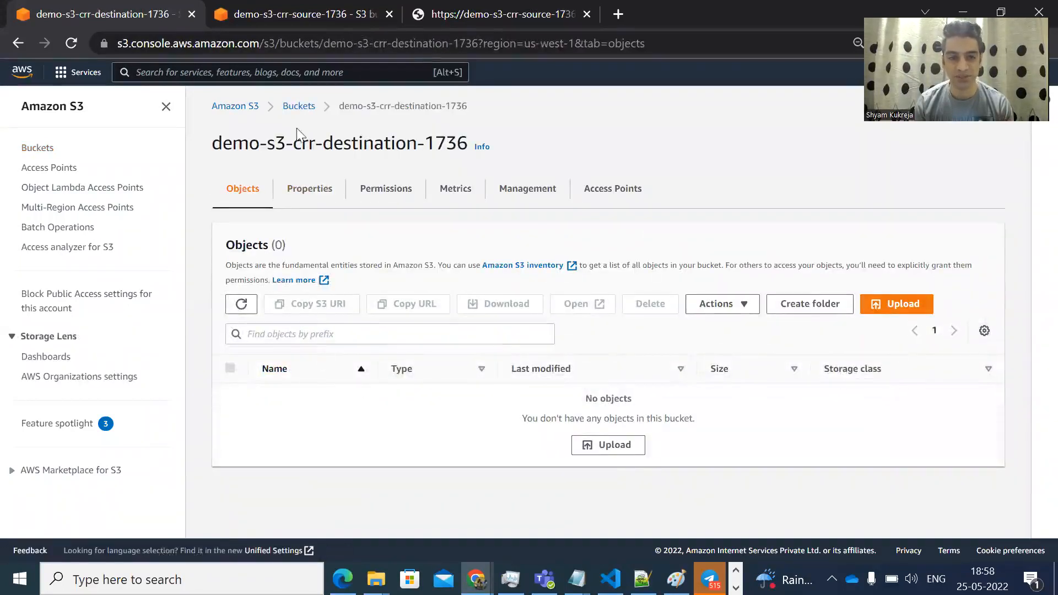
left_click(303, 109)
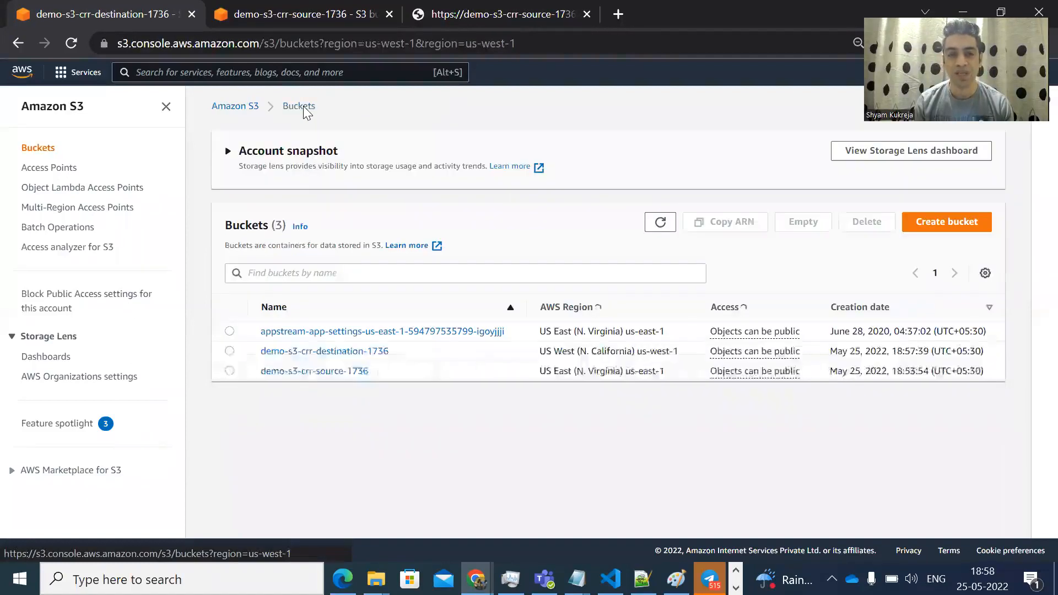
Open the management settings of demo-s3-crr-source-1736 and start creating a replication rule
left_click(315, 373)
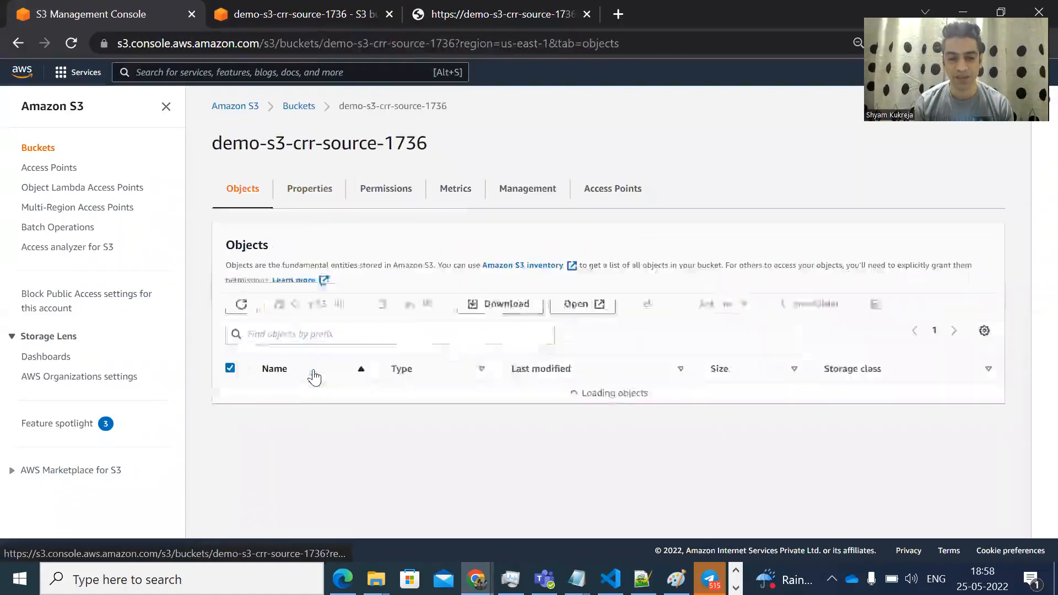
left_click(527, 190)
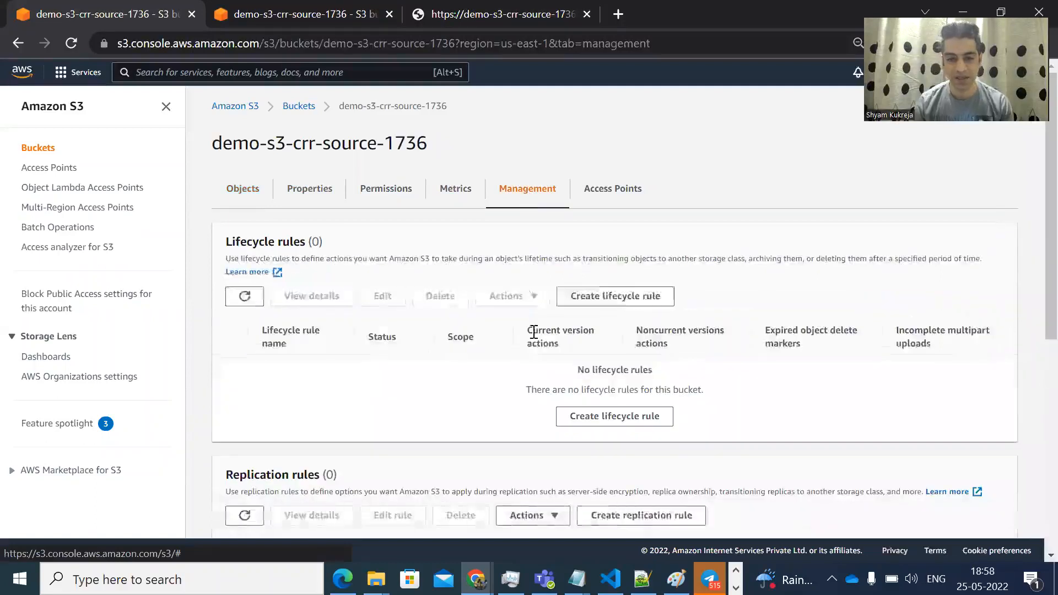
scroll(557, 291, "down", 4)
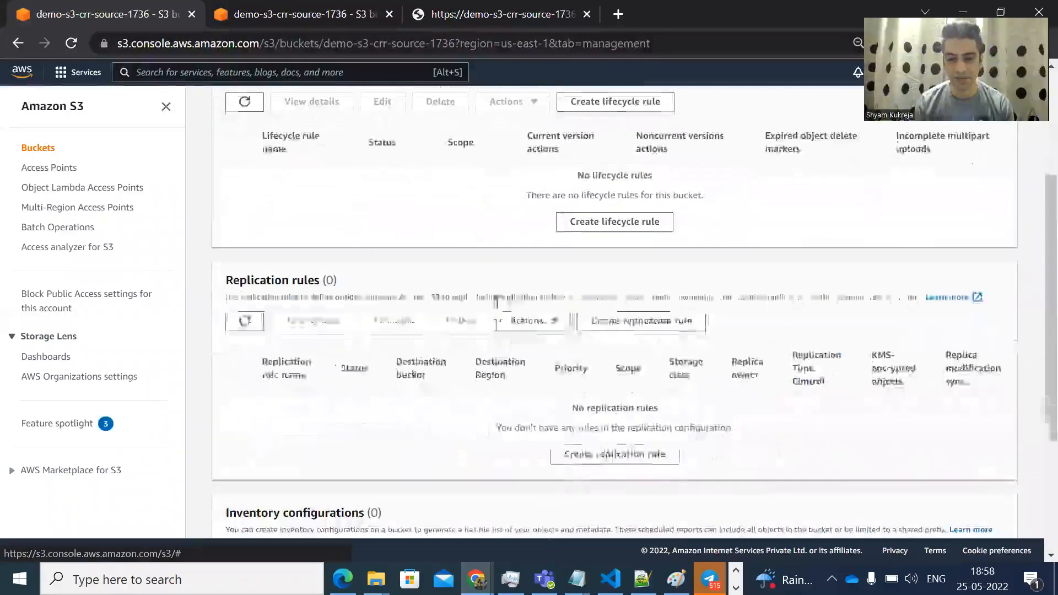
left_click(615, 325)
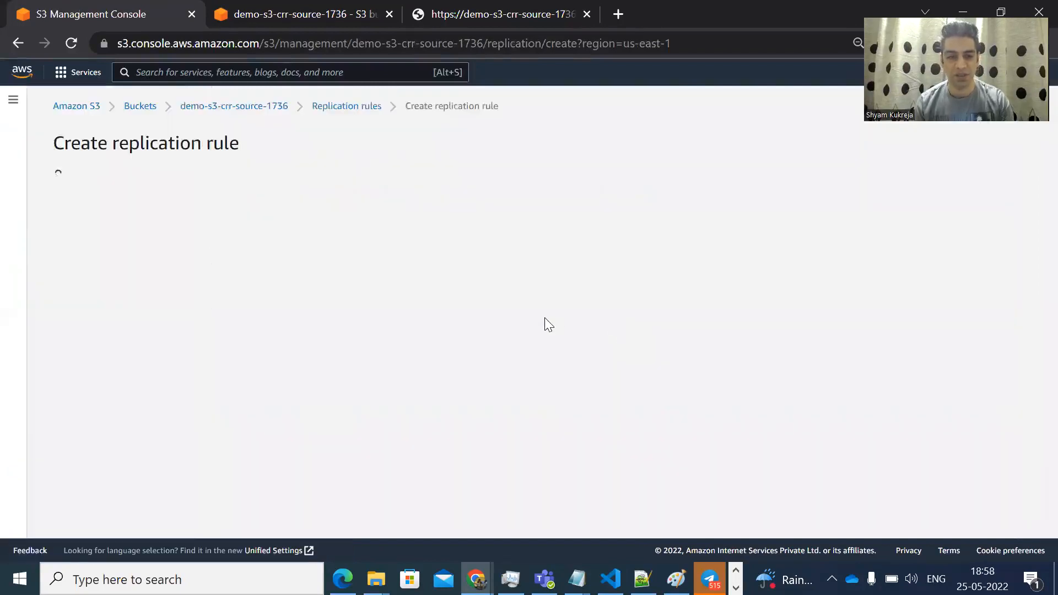
Switch to the Visual Studio Code notes and review section 4 for the rule name, destination bucket, IAM role and storage class
key("alt+Tab")
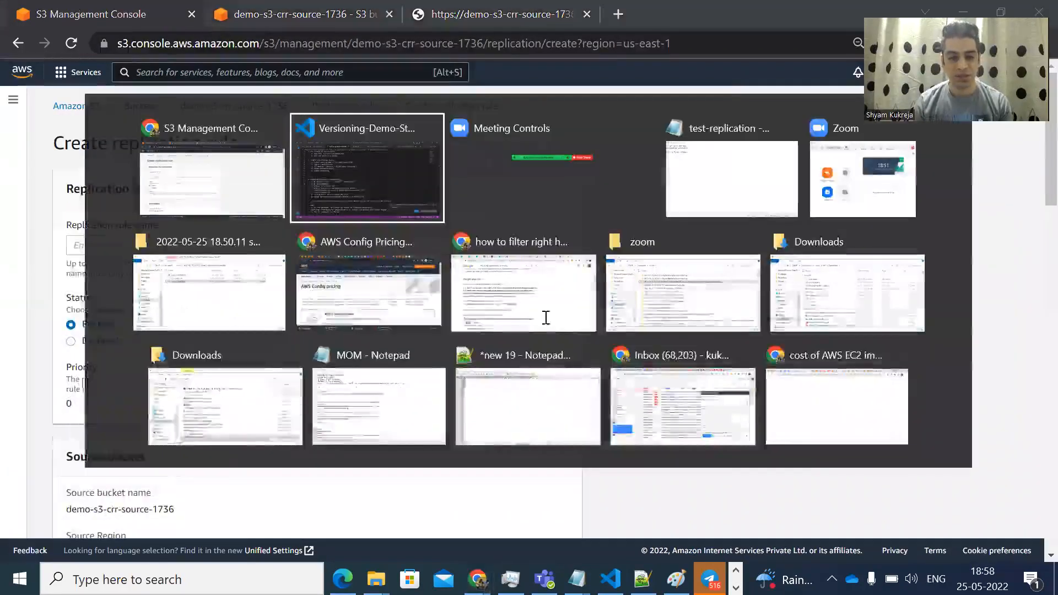
left_click_drag(268, 343, 460, 347)
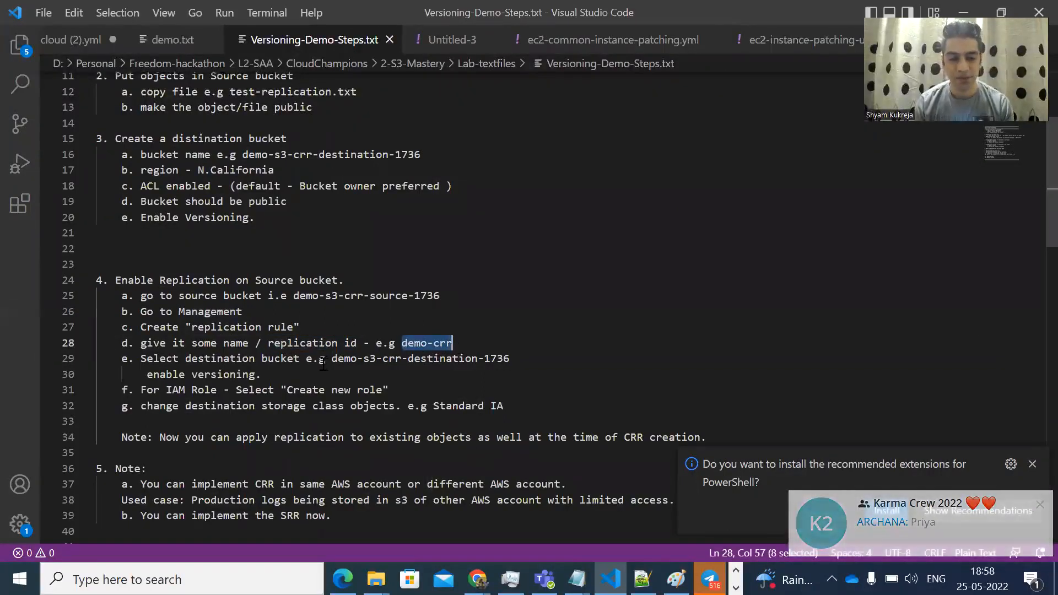
left_click_drag(230, 359, 285, 359)
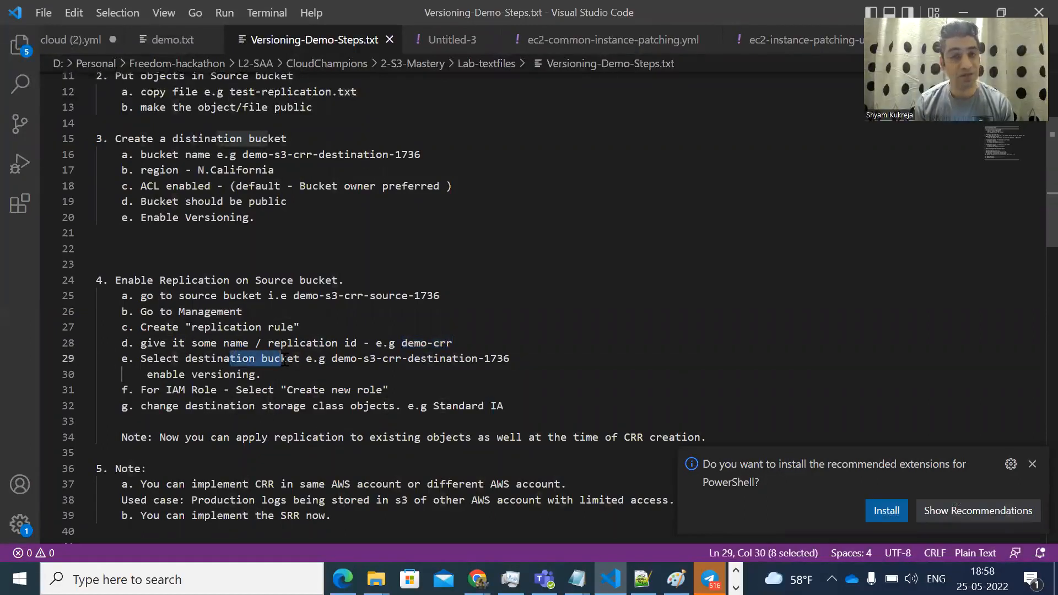
left_click_drag(236, 390, 365, 389)
left_click_drag(268, 405, 370, 405)
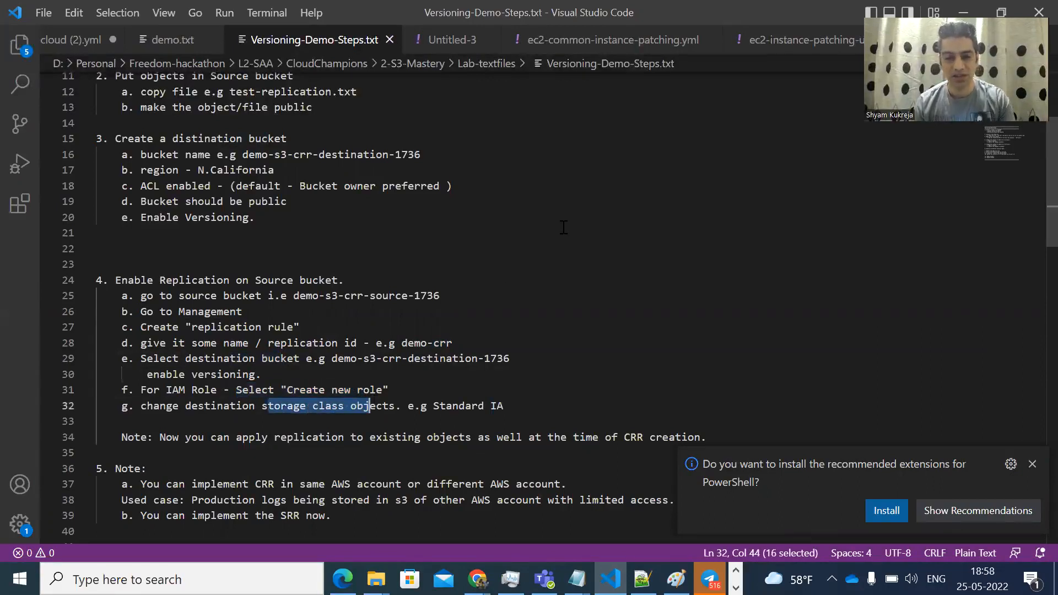
Return to the replication rule form in Chrome and name the rule demo-crr
key("alt+Tab")
left_click(286, 239)
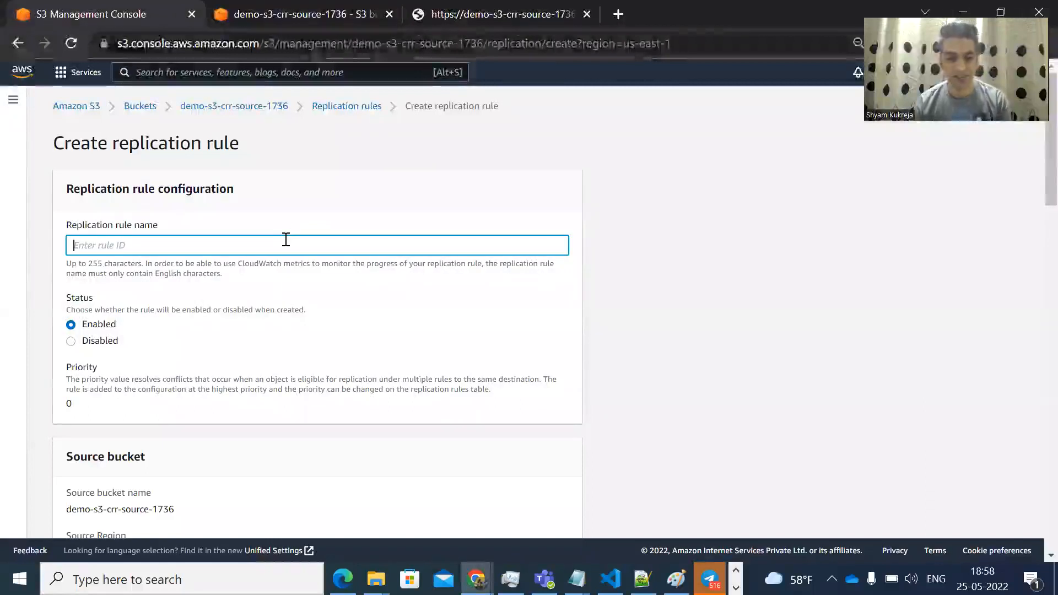
type("demo-crr")
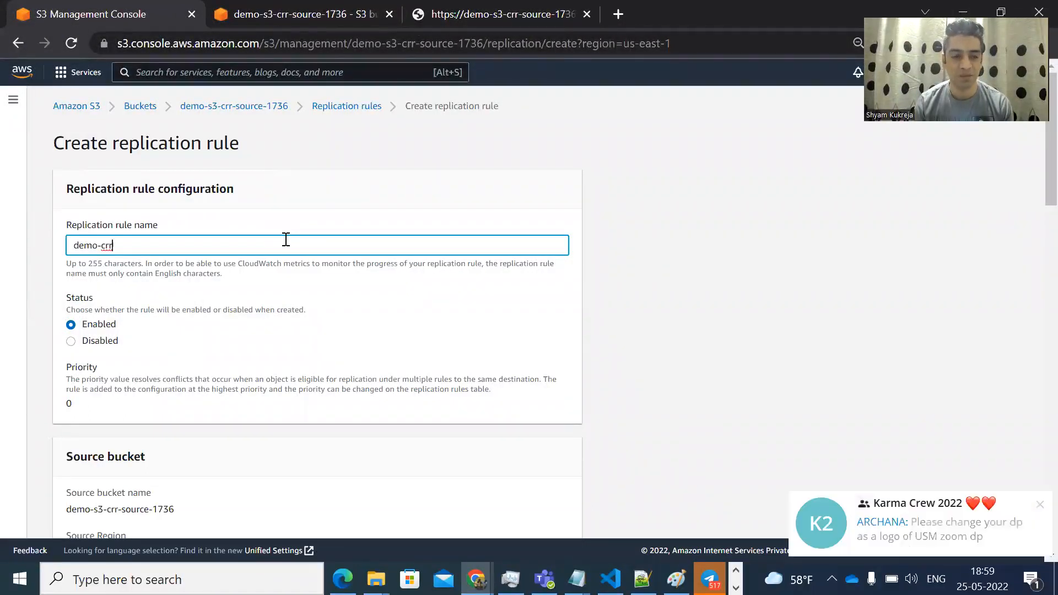
Review the source bucket's name and region, and set the rule scope to apply to all objects in the bucket
scroll(294, 246, "down", 2)
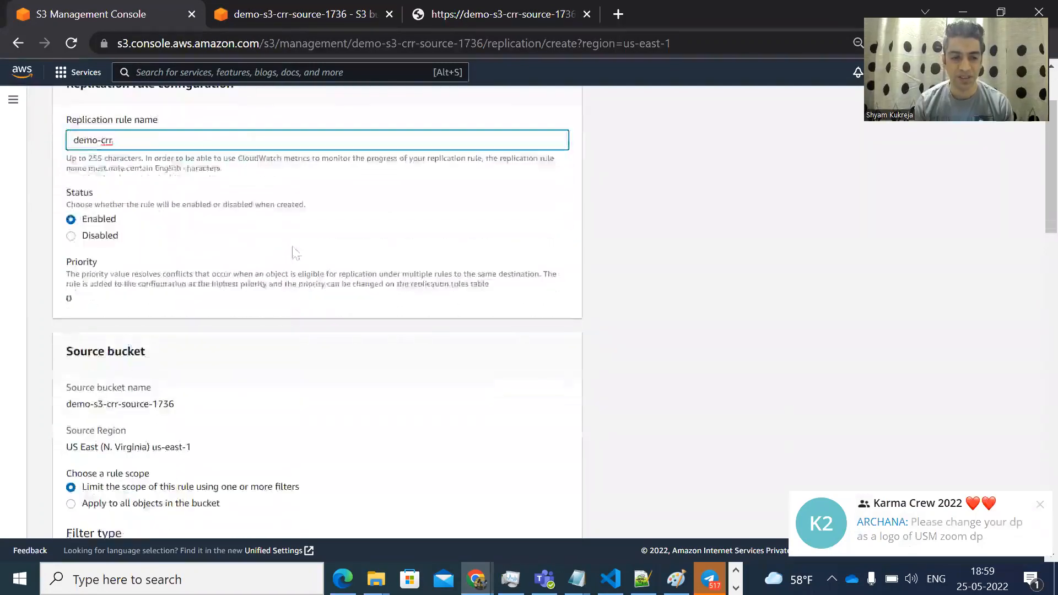
scroll(122, 226, "down", 3)
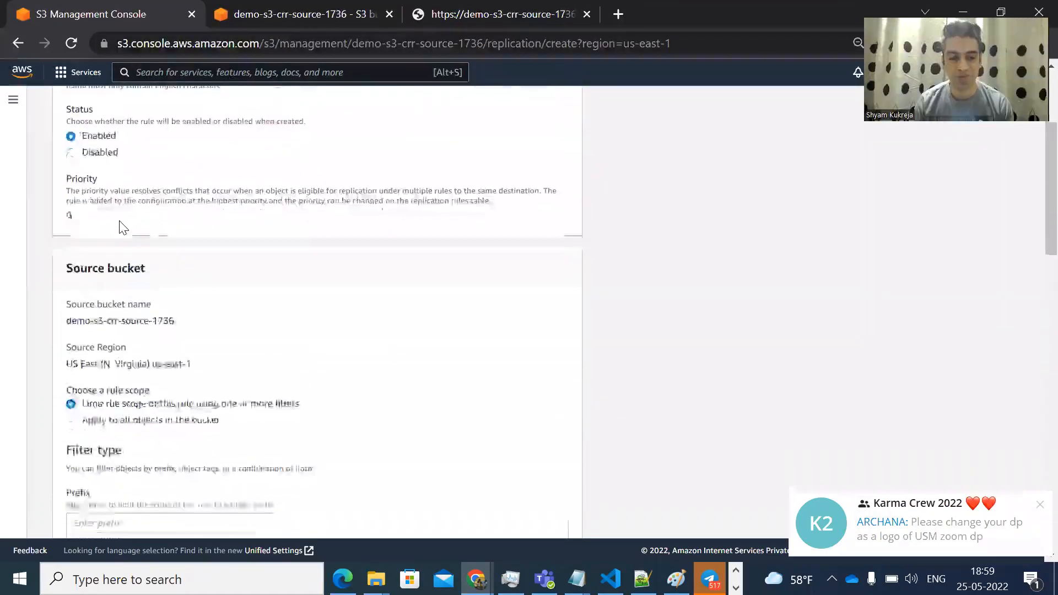
left_click_drag(112, 218, 164, 218)
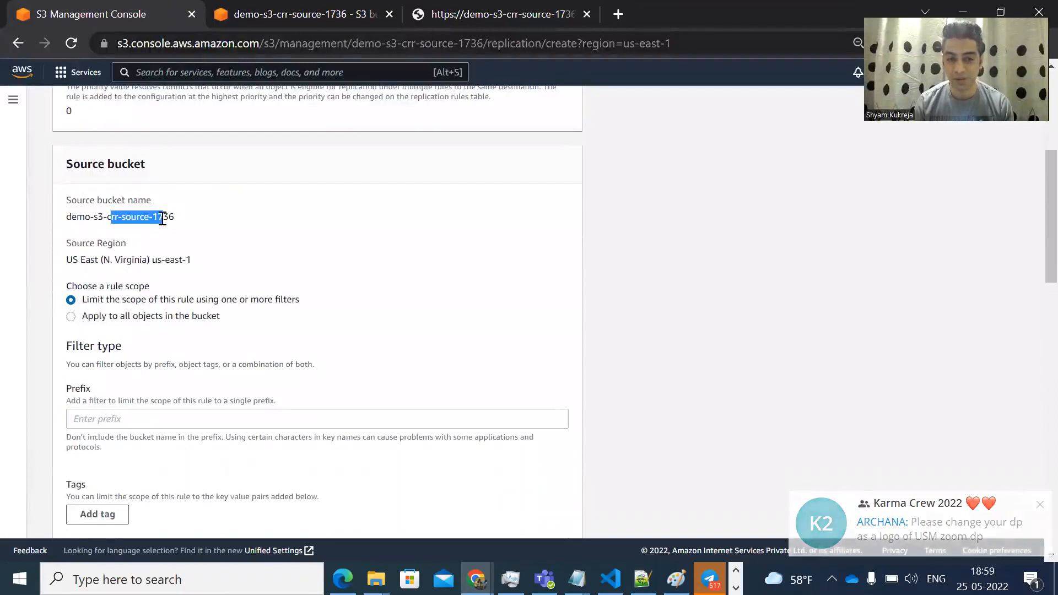
left_click_drag(110, 261, 149, 260)
scroll(150, 260, "down", 2)
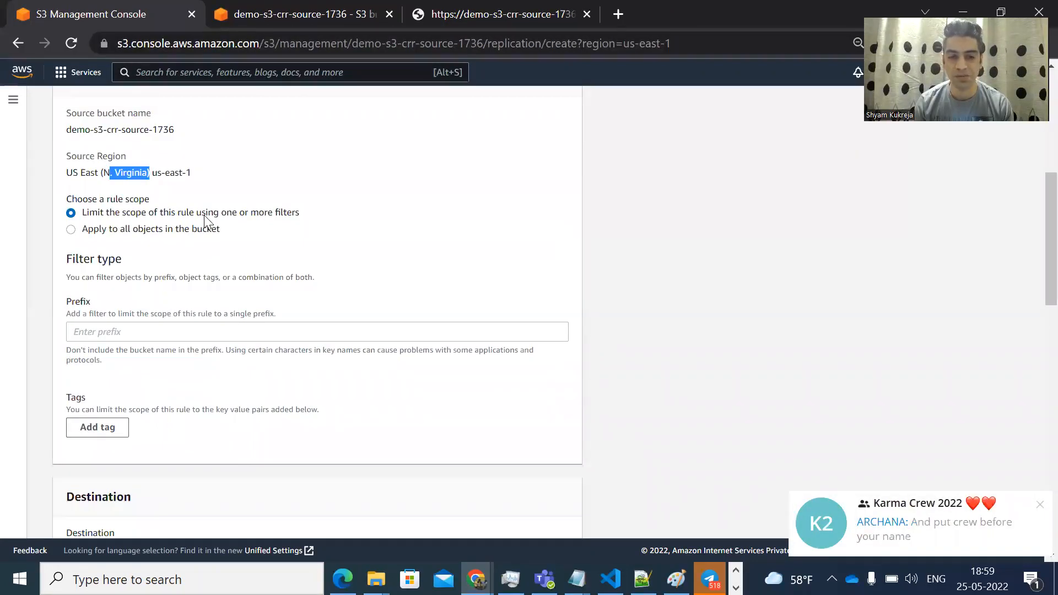
left_click(71, 231)
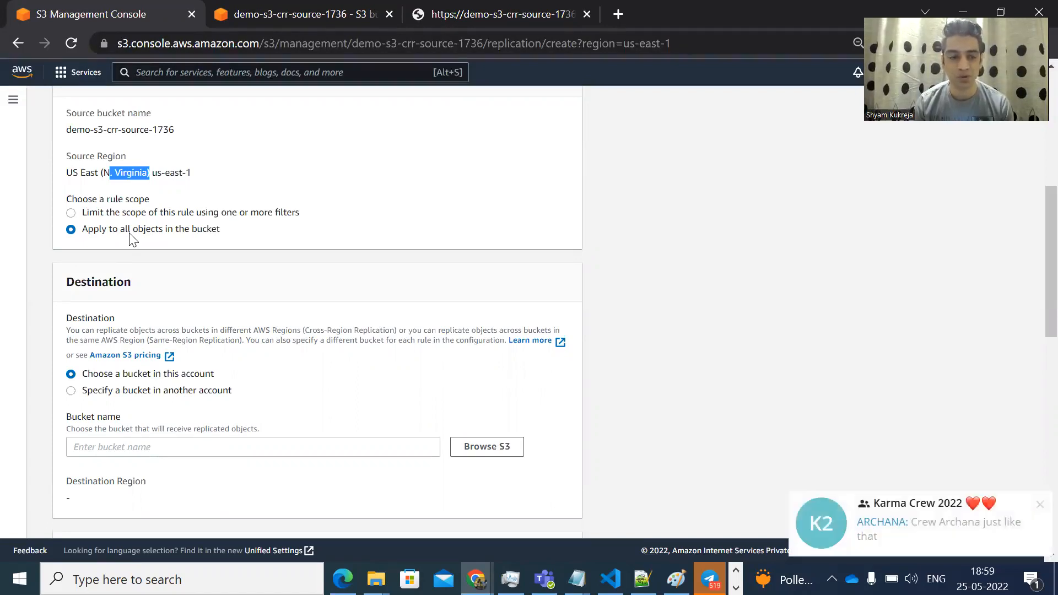
Set demo-s3-crr-destination-1736 in this account as the replication rule's destination bucket
scroll(132, 240, "down", 2)
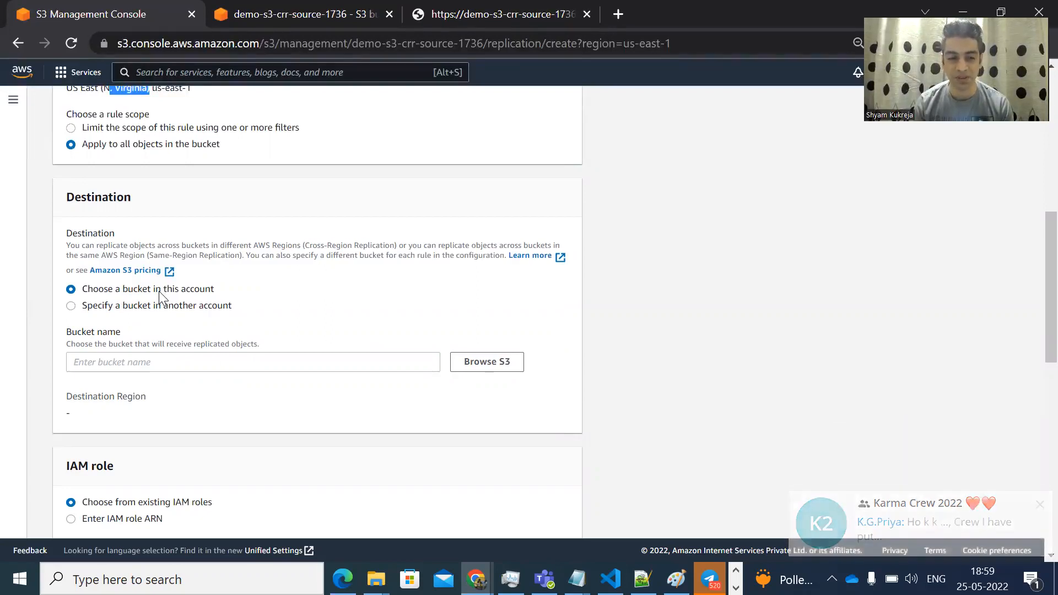
left_click_drag(122, 332, 70, 337)
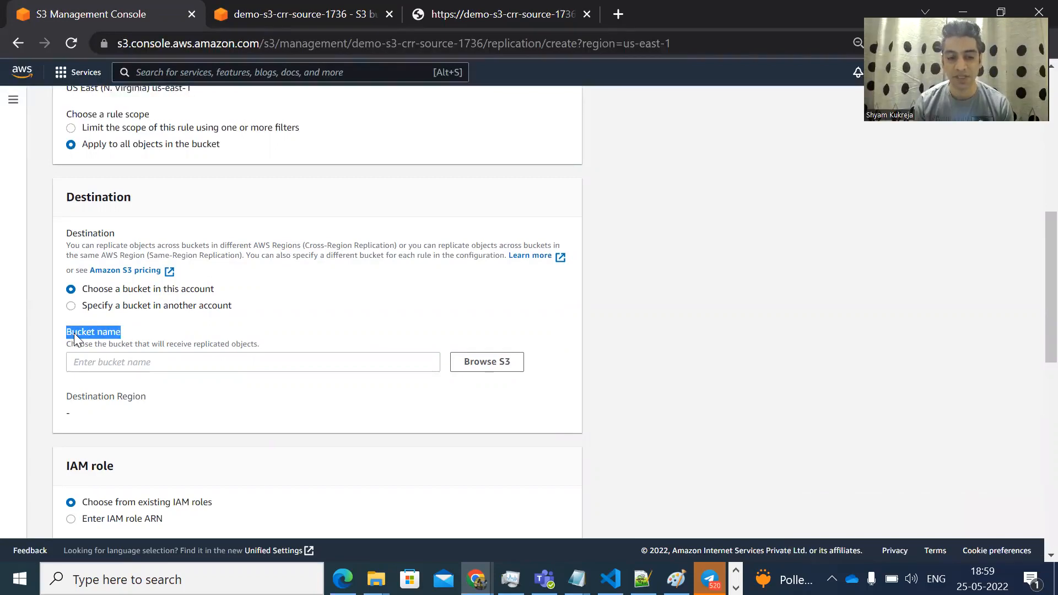
left_click(485, 366)
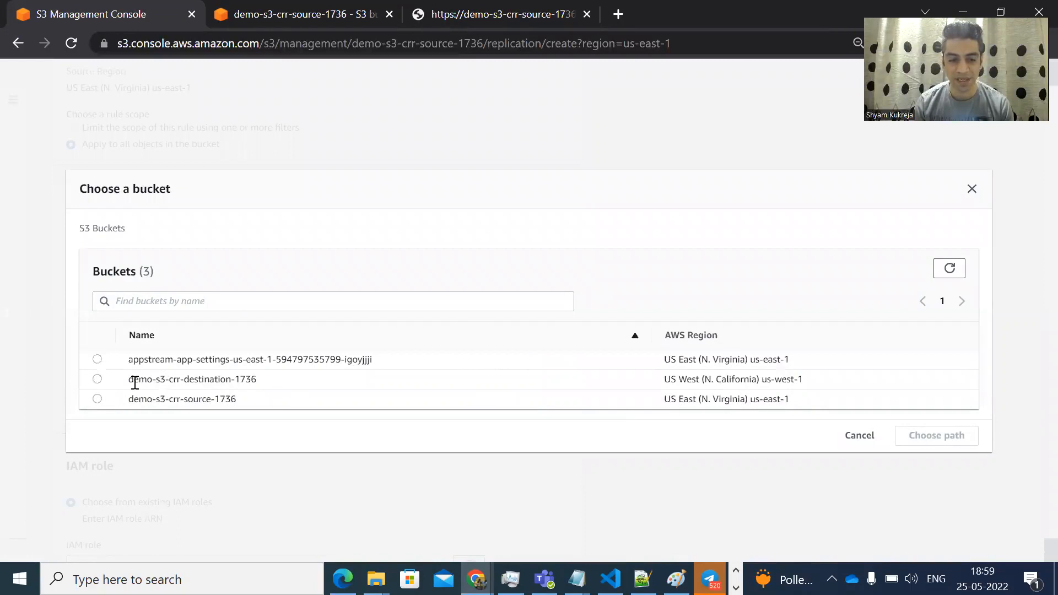
left_click(97, 379)
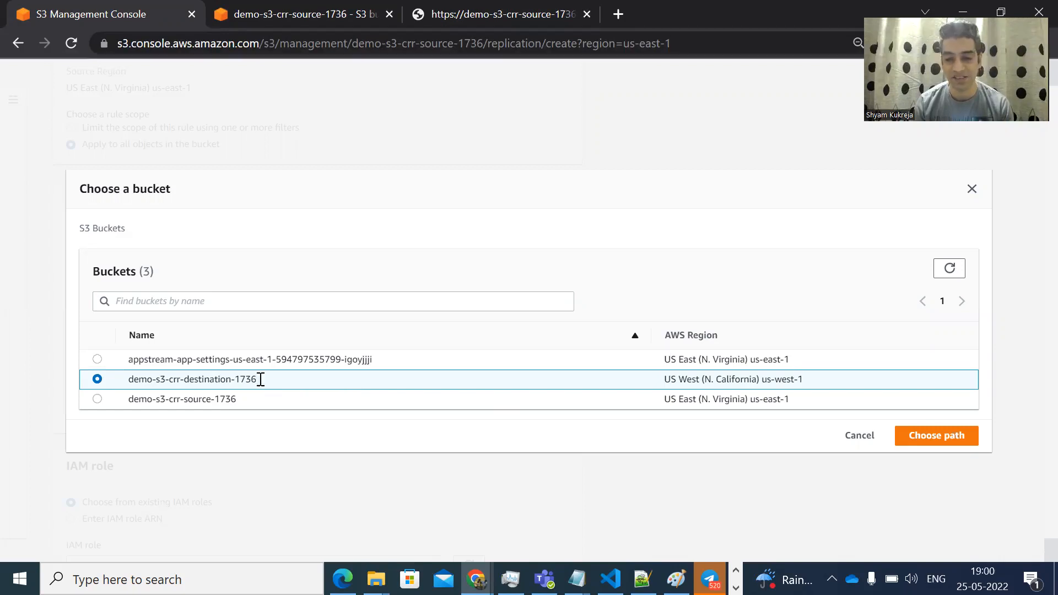
left_click(961, 443)
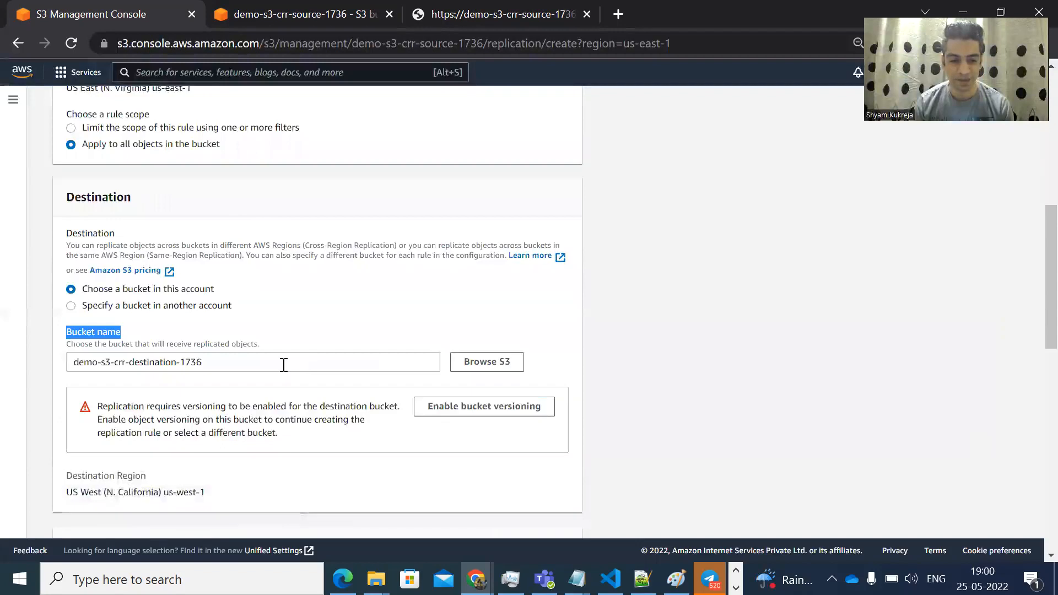
Enable bucket versioning on the chosen destination bucket from within the replication rule form
scroll(284, 365, "down", 2)
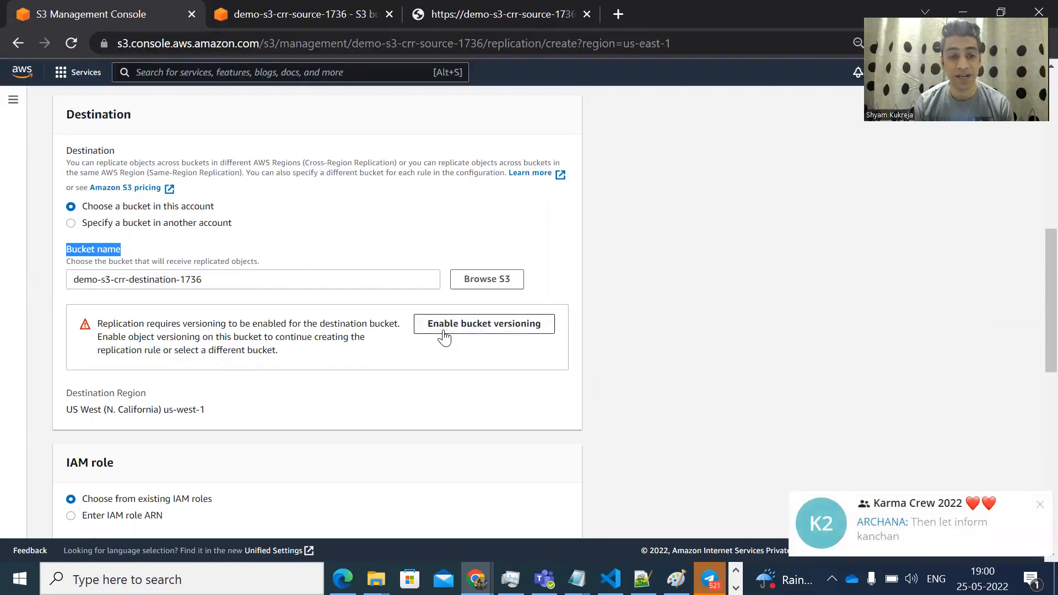
left_click(252, 278)
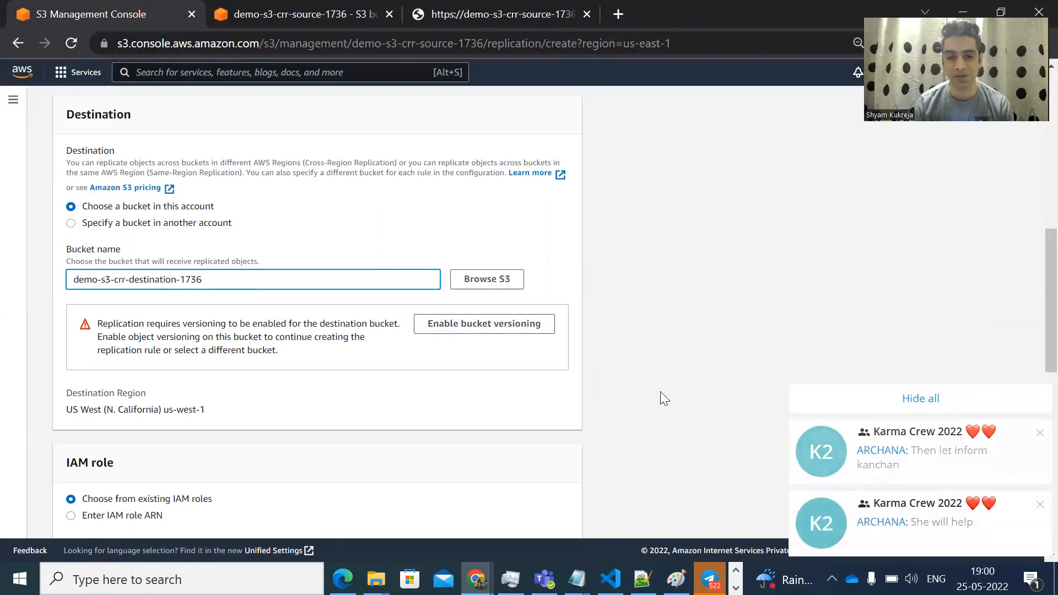
left_click(919, 400)
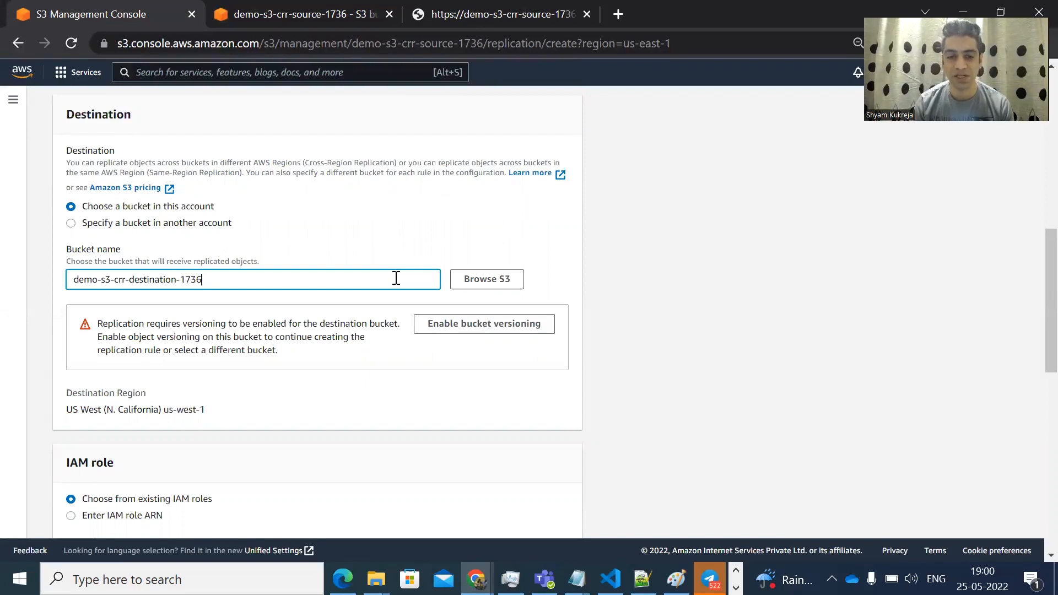
left_click(474, 326)
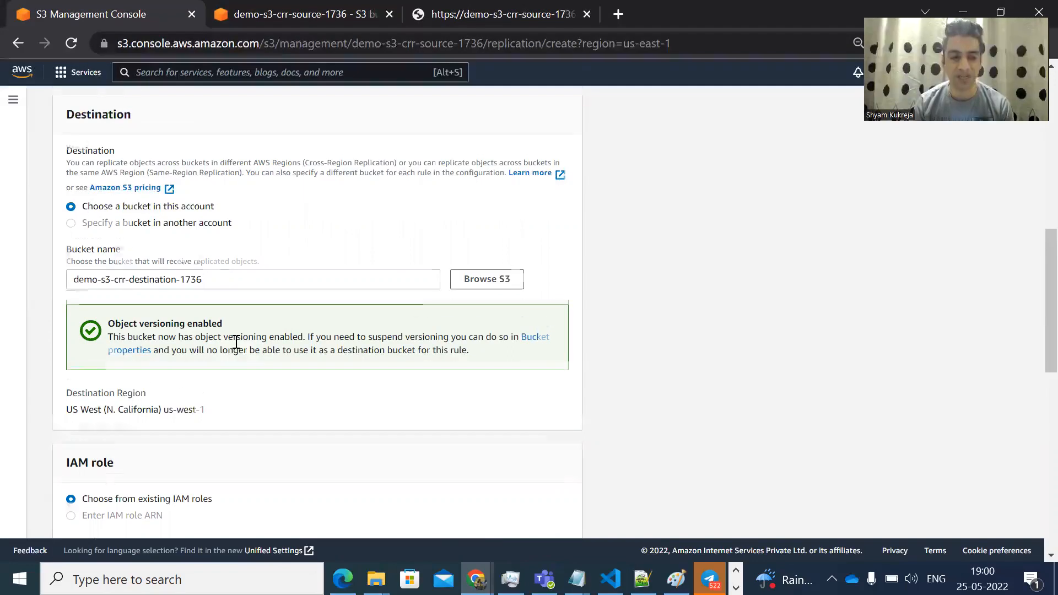
Set the replication rule's IAM role to Create new role
scroll(236, 343, "down", 5)
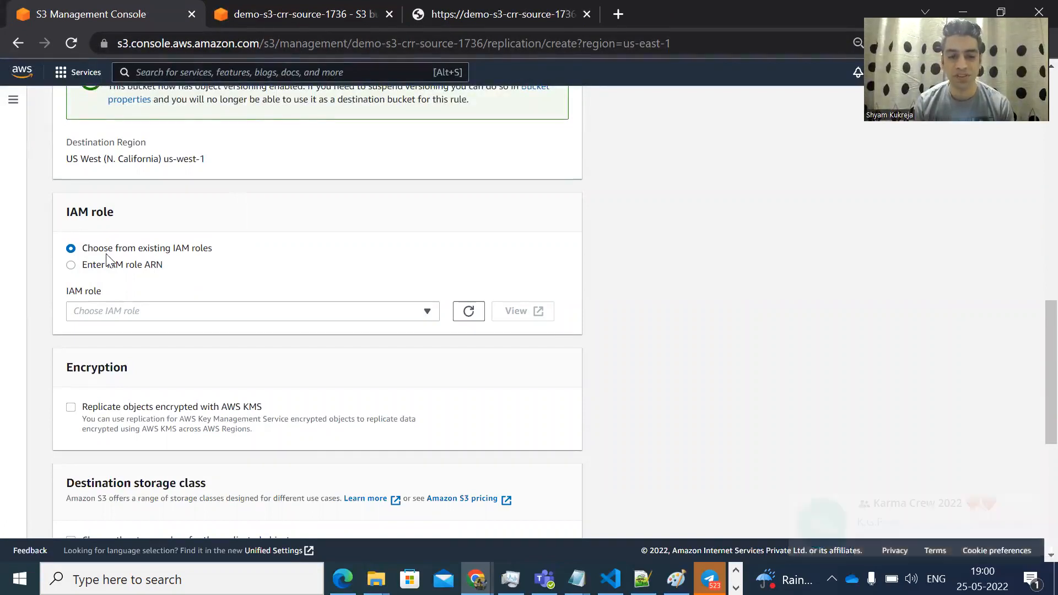
left_click(427, 312)
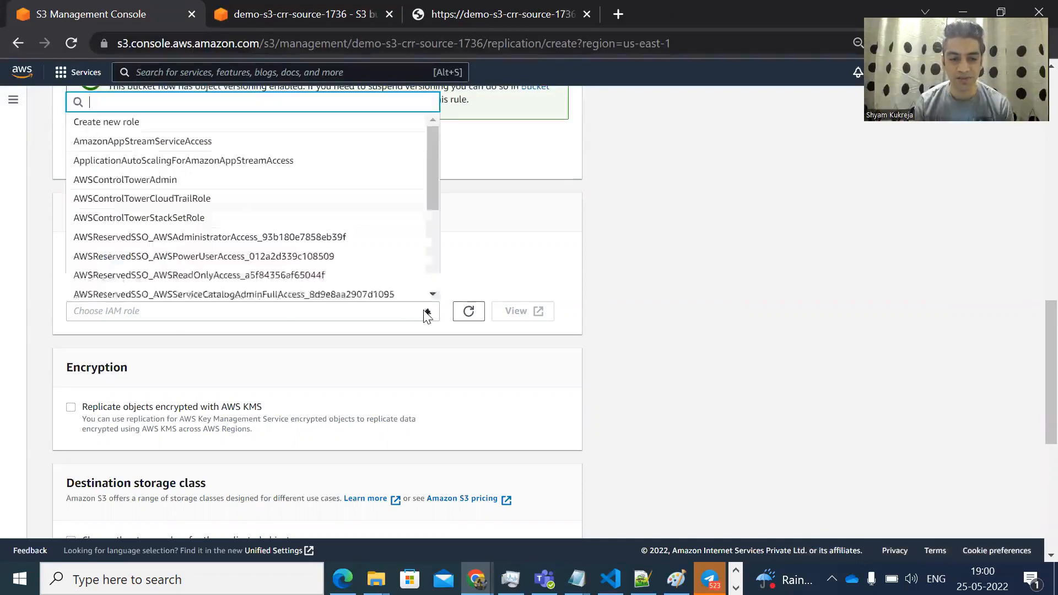
left_click(149, 126)
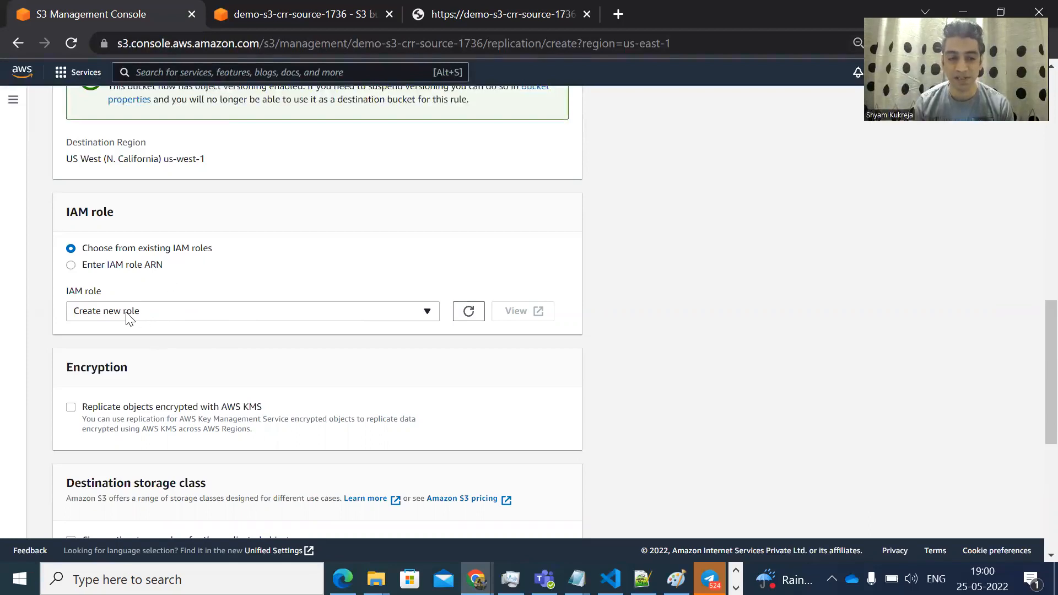
Leave the encryption, storage class and additional replication options unselected, and save the replication rule
scroll(128, 317, "down", 4)
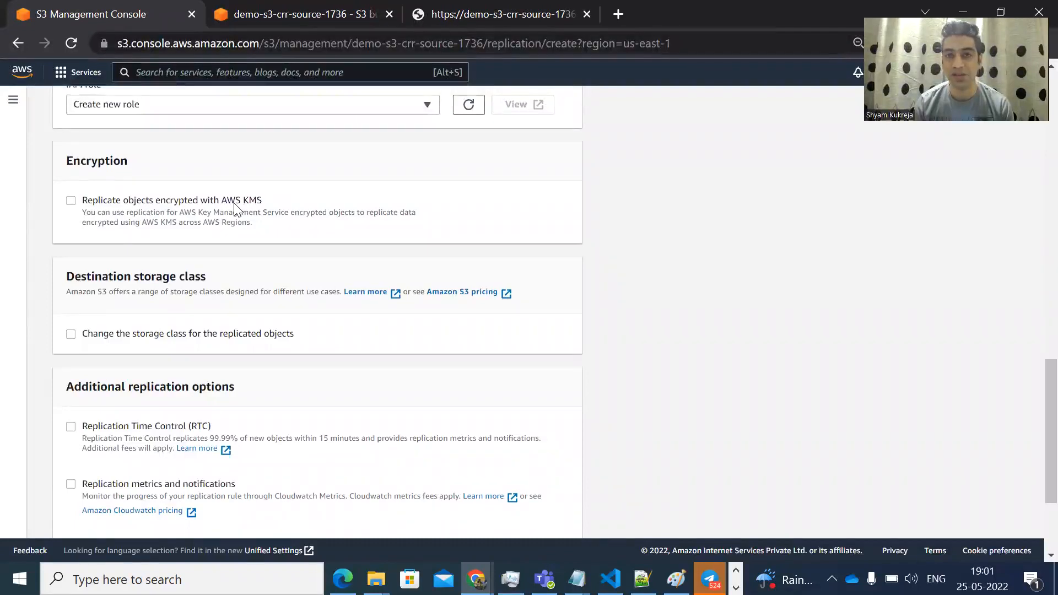
scroll(240, 209, "down", 2)
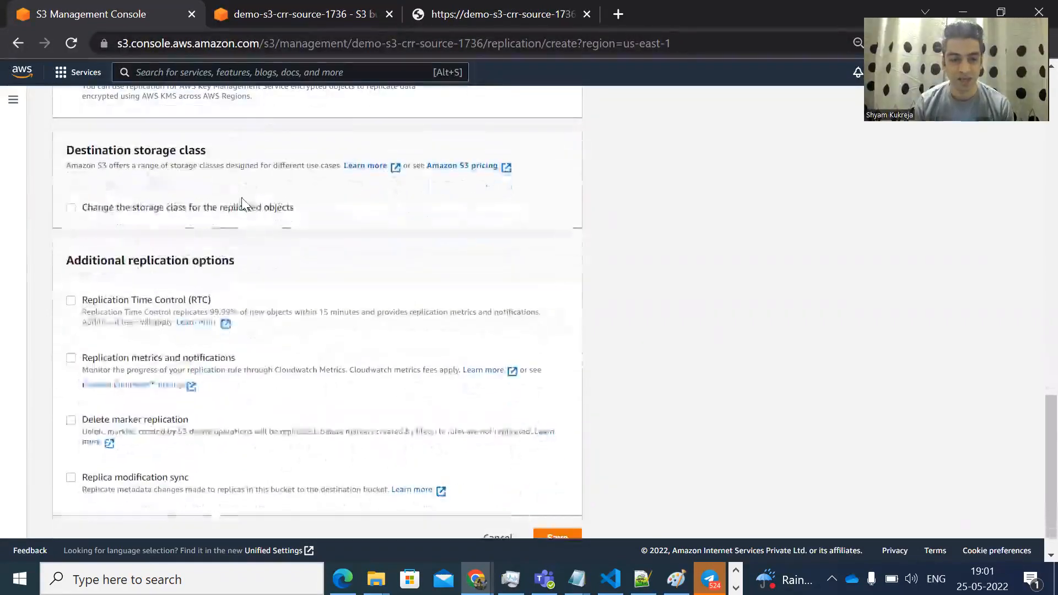
scroll(170, 246, "down", 1)
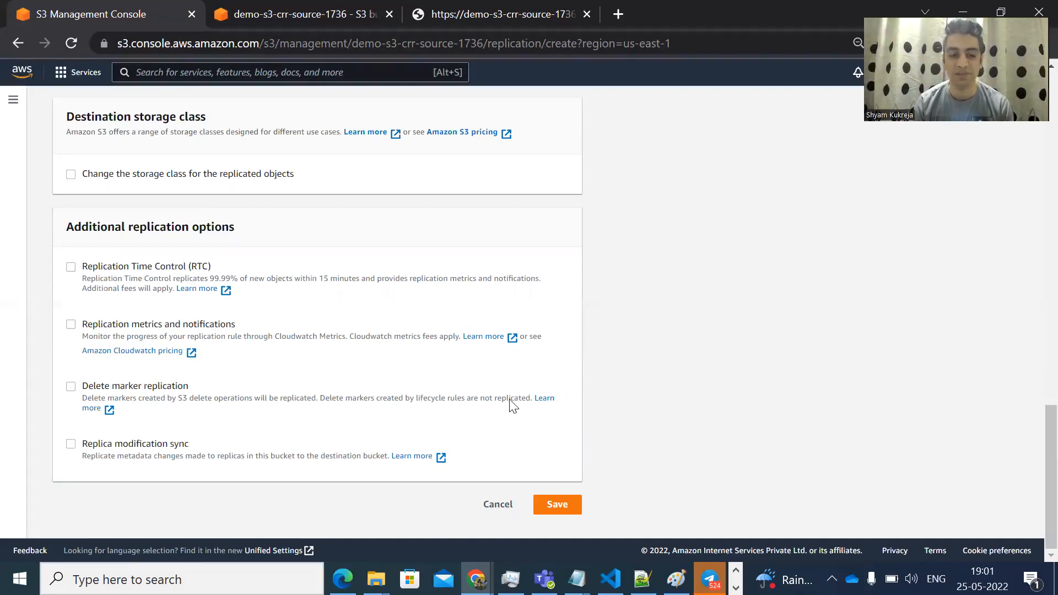
left_click(564, 504)
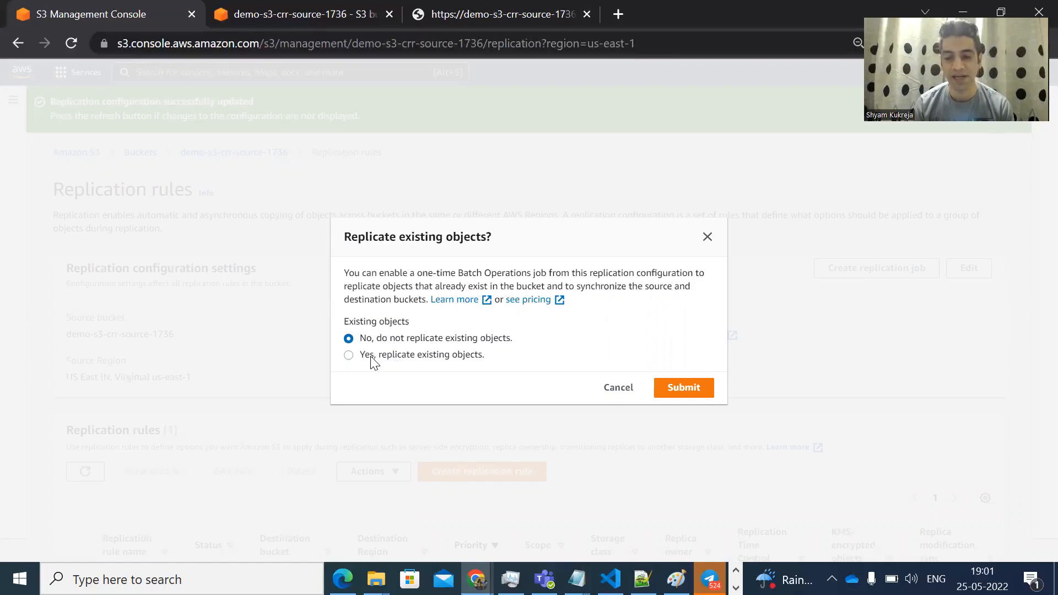
Choose not to replicate existing objects, submit the choice, and review the demo-crr entry among the replication rules
left_click(350, 356)
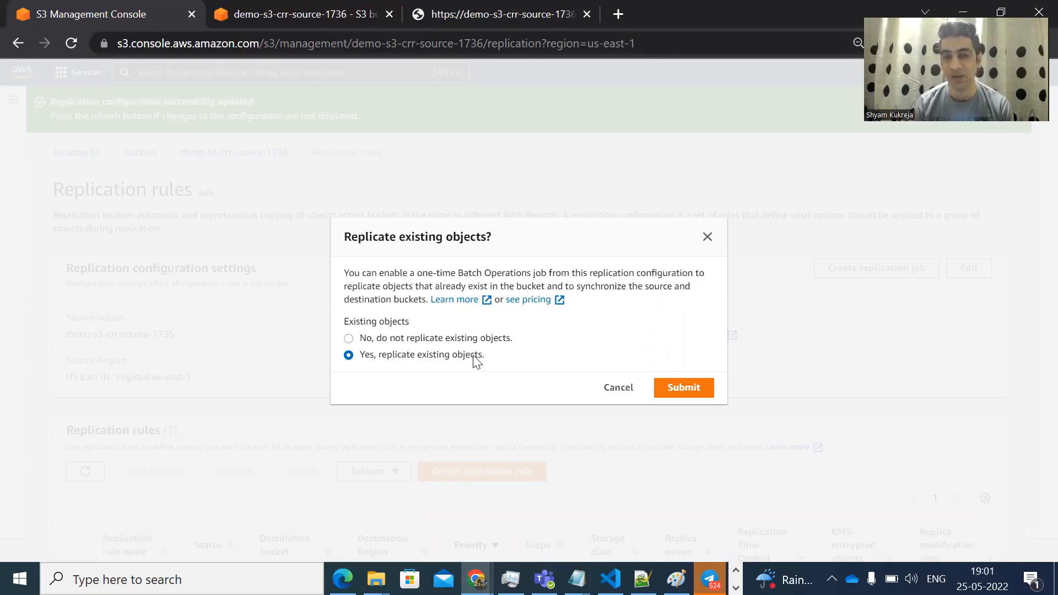
left_click(349, 340)
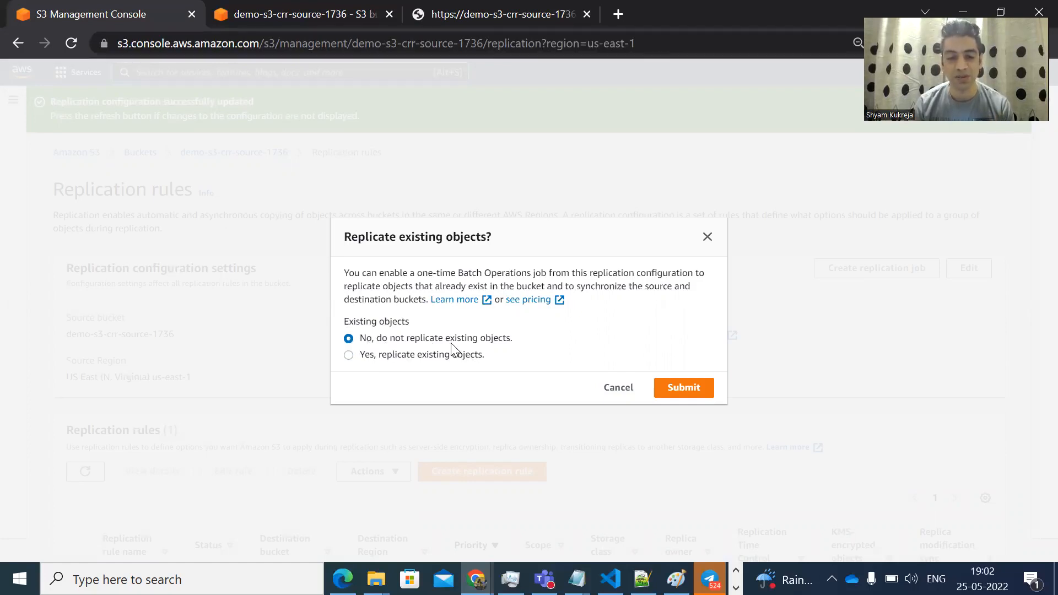
left_click(684, 388)
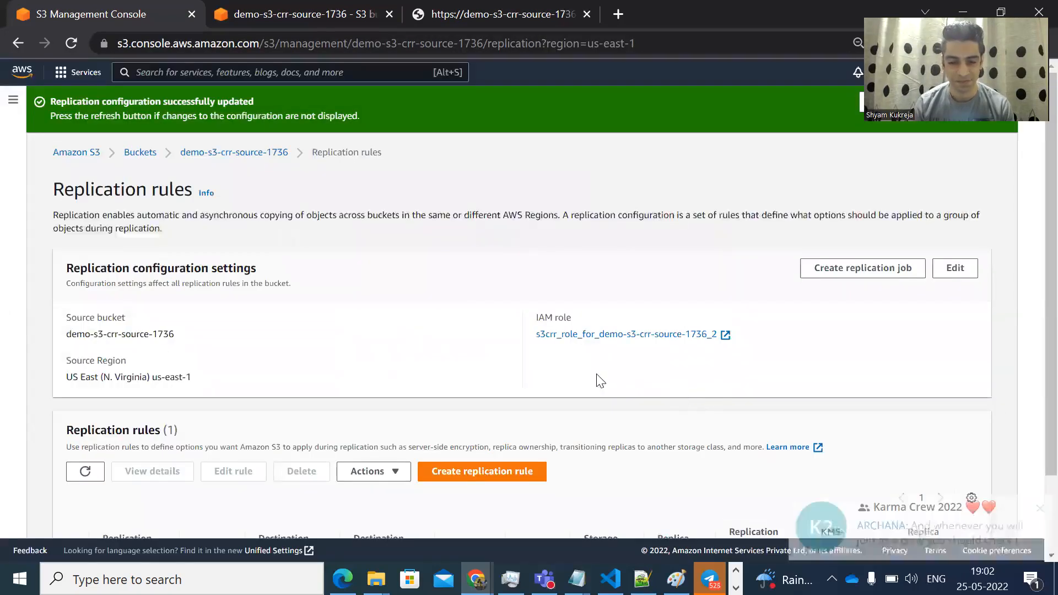
scroll(596, 380, "down", 2)
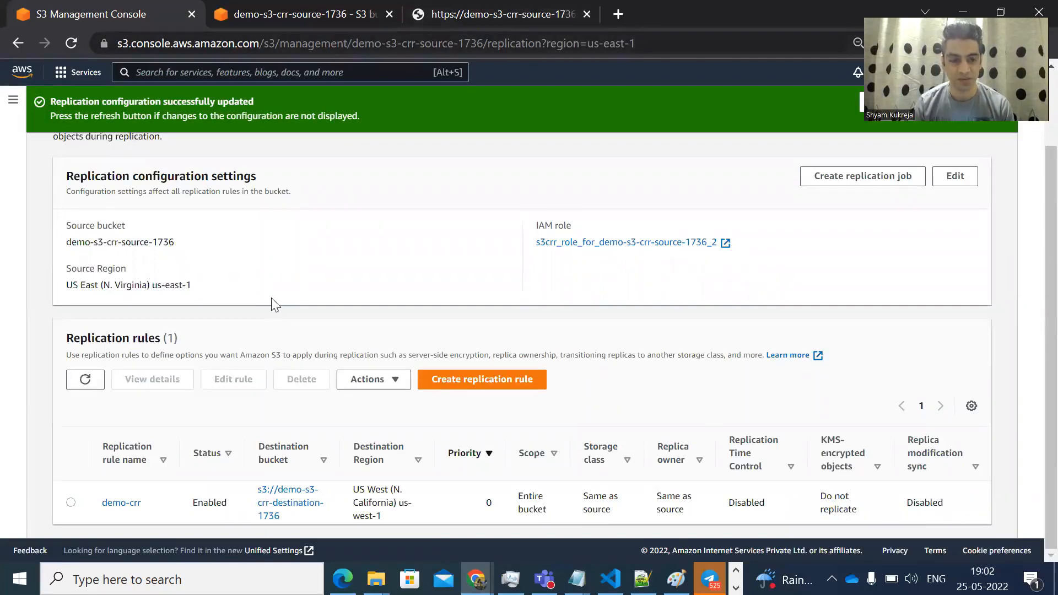
scroll(264, 306, "up", 2)
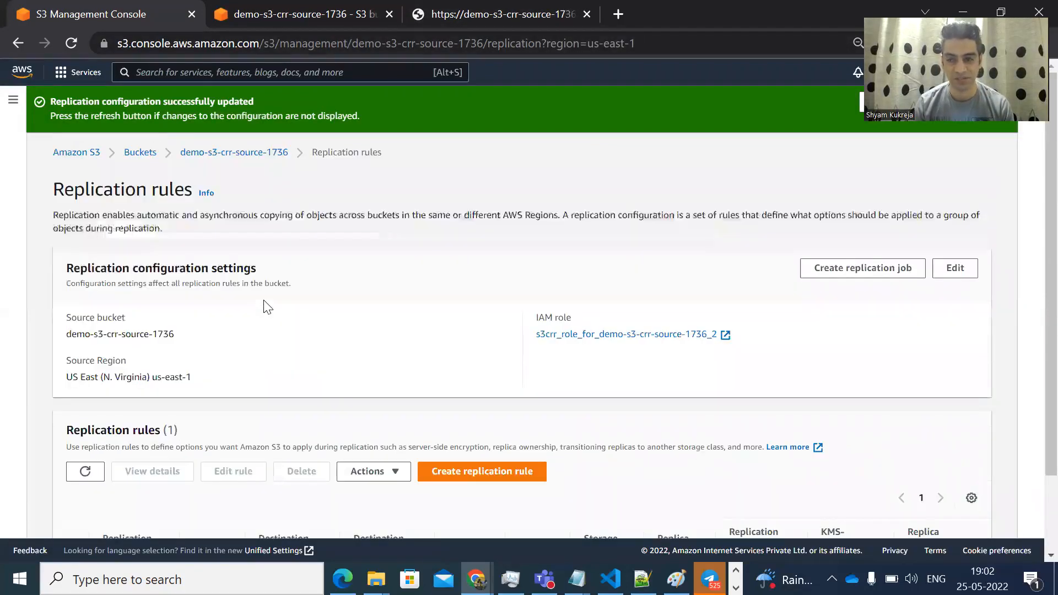
Open demo-s3-crr-destination-1736 from the bucket list in a separate browser tab and close the tab showing the source object's URL
left_click(136, 155)
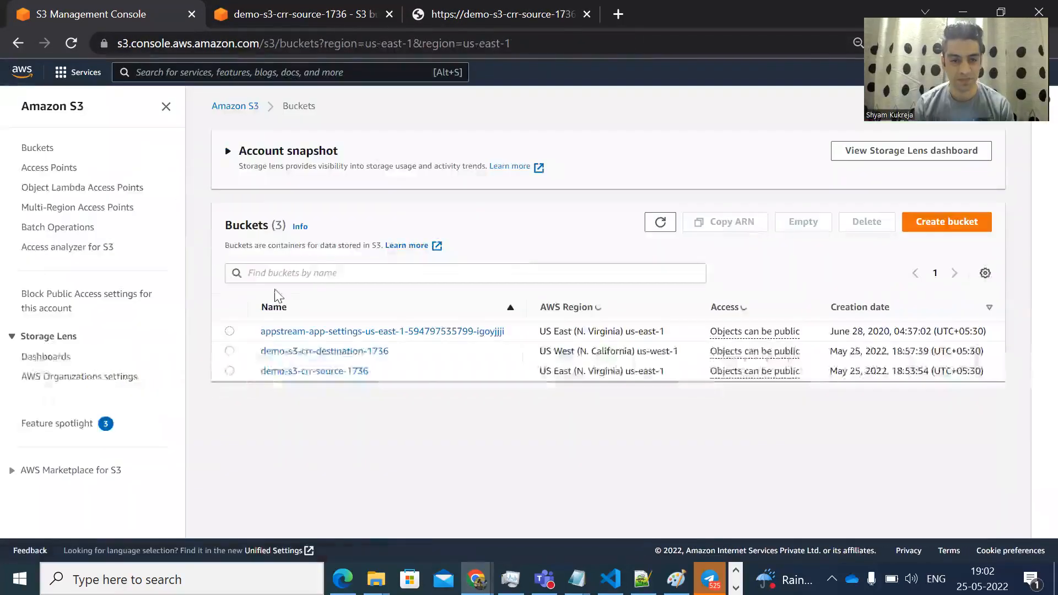
left_click(309, 359)
left_click_drag(264, 17, 476, 26)
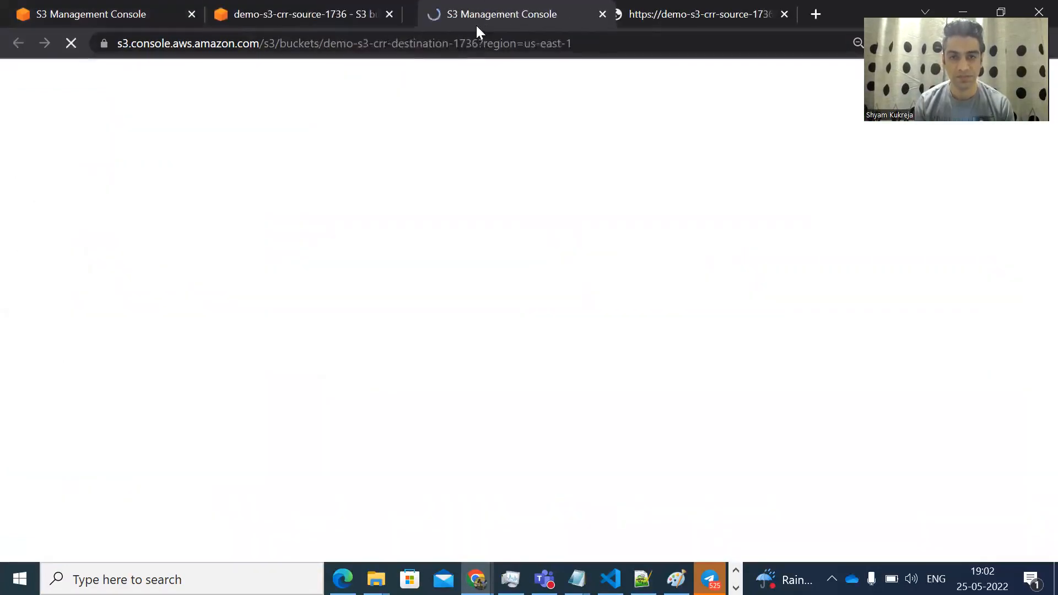
left_click(784, 15)
Open the object list of demo-s3-crr-source-1736 and compare it with the objects in the destination bucket
left_click(338, 15)
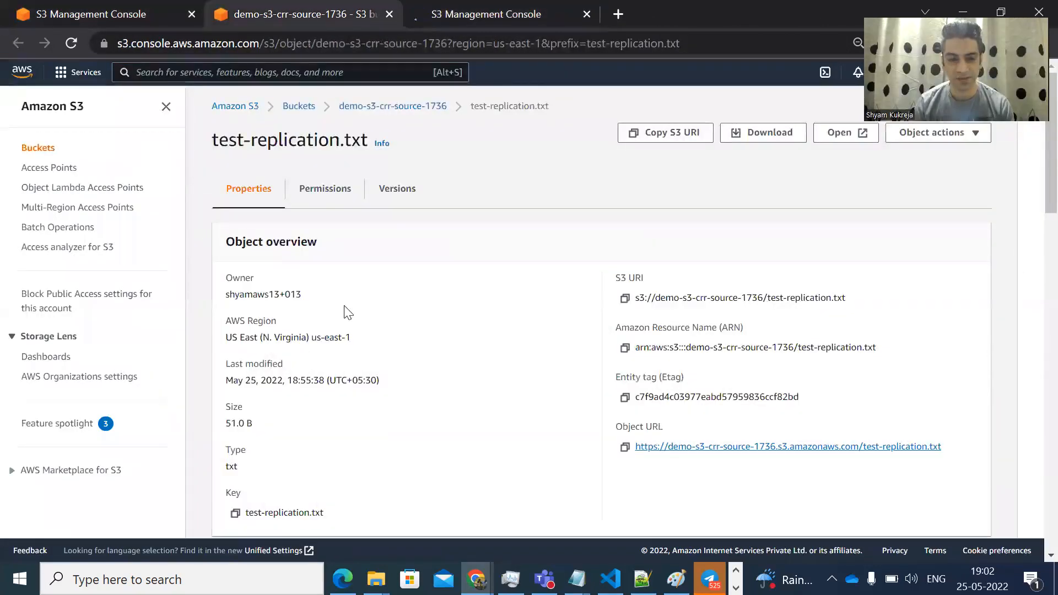
left_click(382, 107)
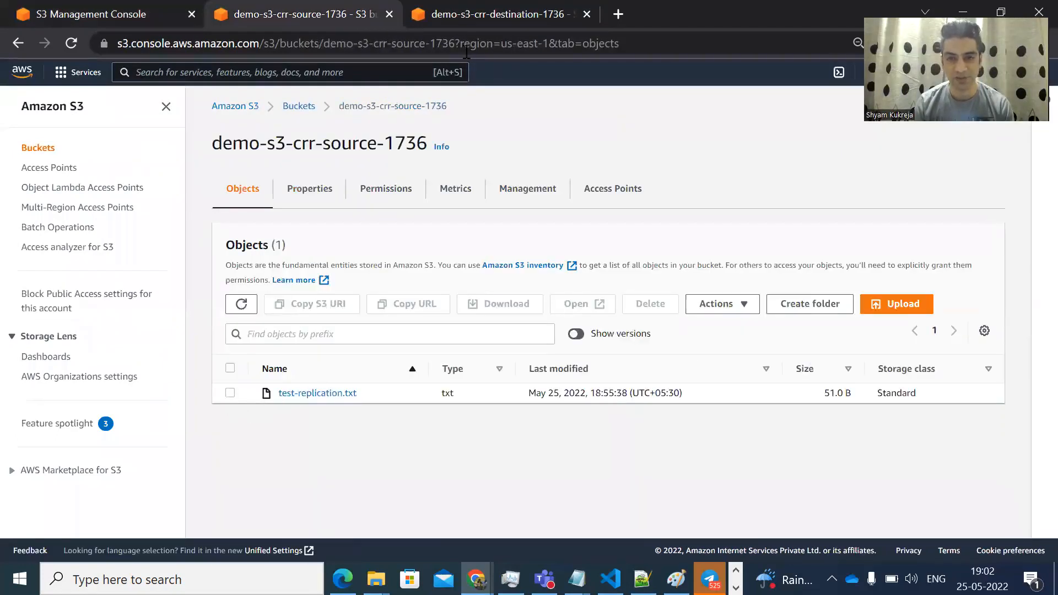
left_click(484, 14)
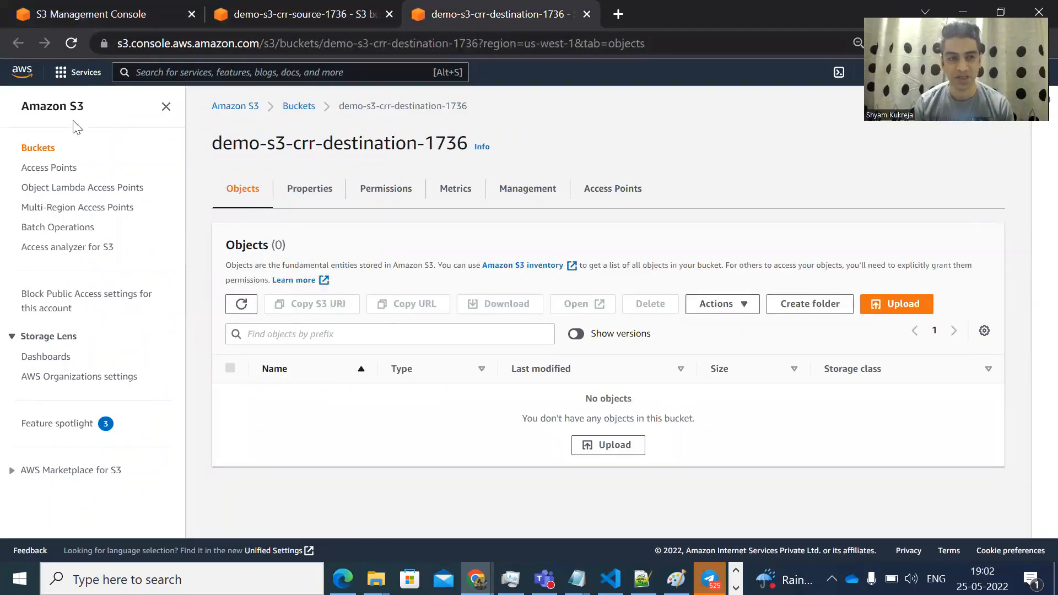
left_click(74, 43)
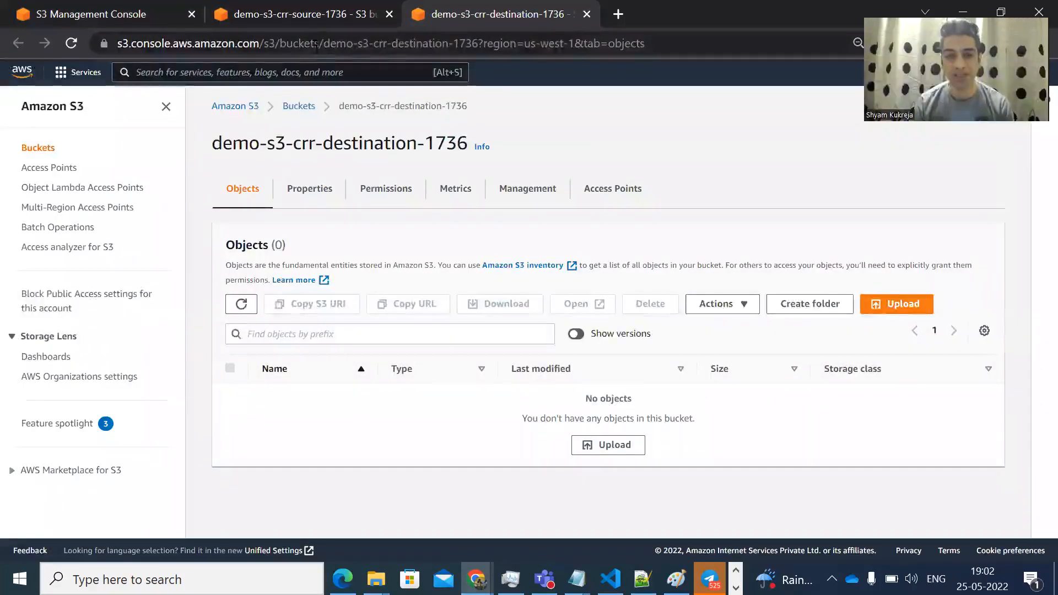
Return to the source bucket and show all versions of its objects
left_click(312, 16)
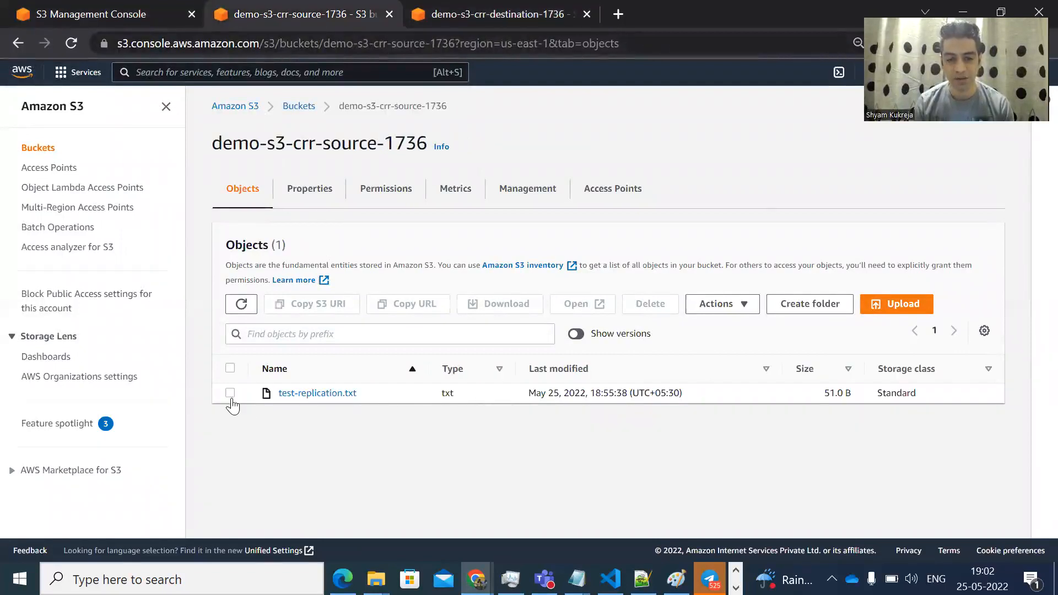
left_click(229, 393)
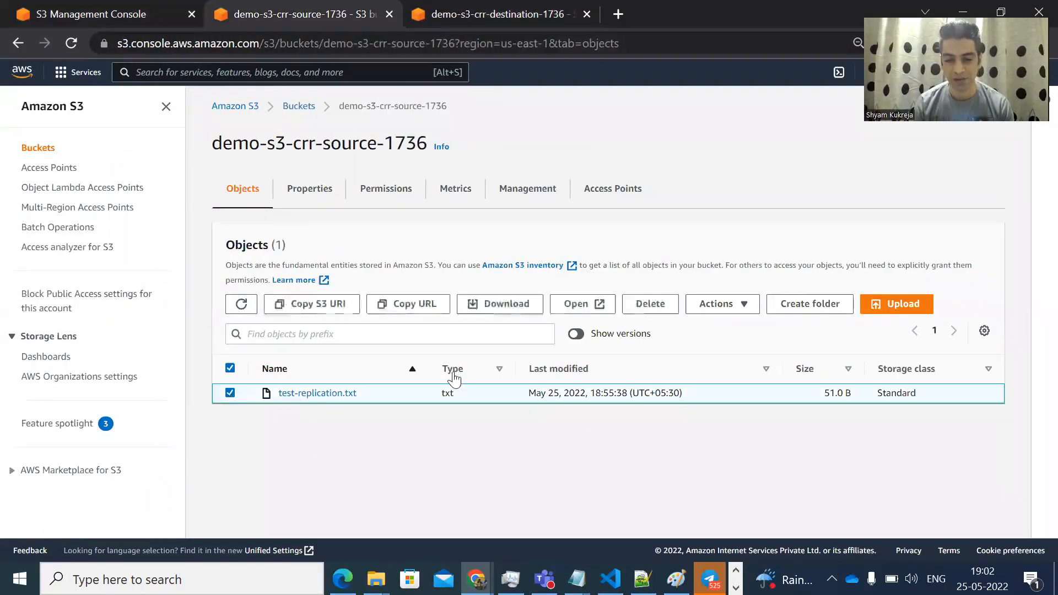
left_click(583, 334)
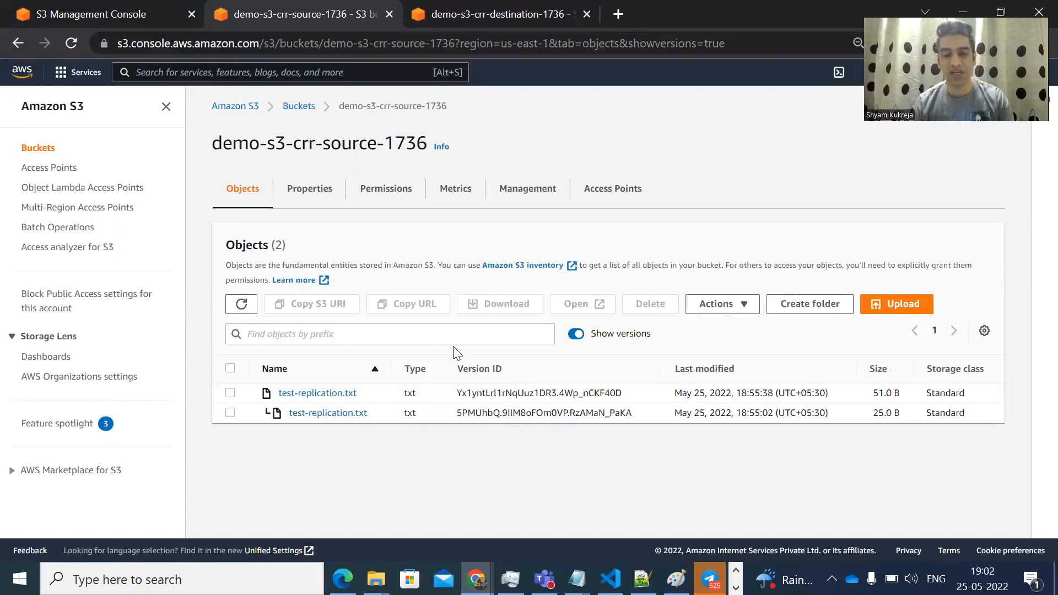
Switch to the test-replication file in Notepad, add the line "This is Final 3 version." at the end and save it
key("alt+Tab")
key("alt+Tab")
key("alt+Tab")
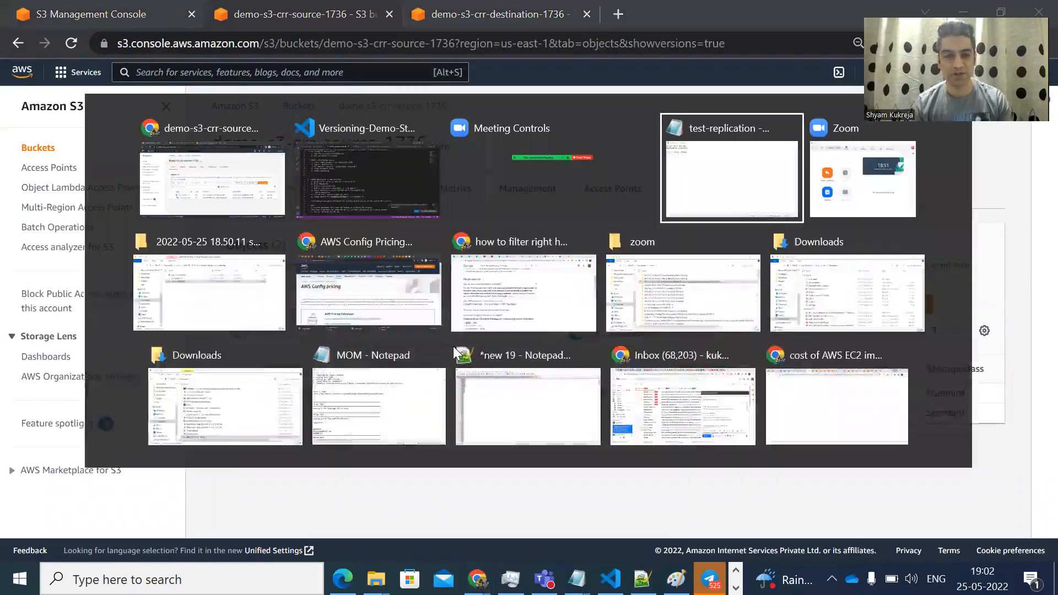
key("Return")
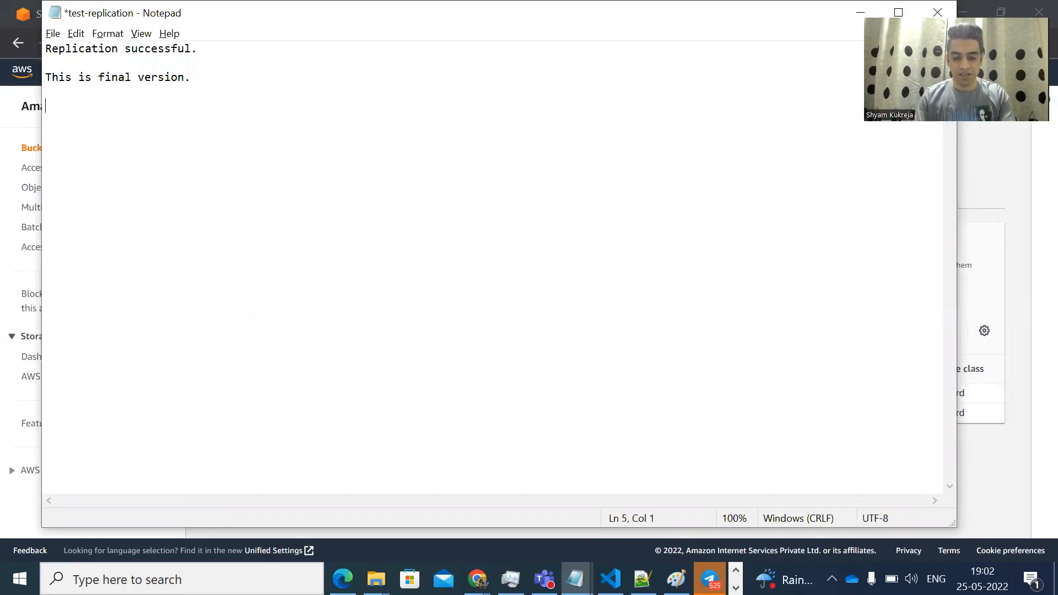
type("This is Final")
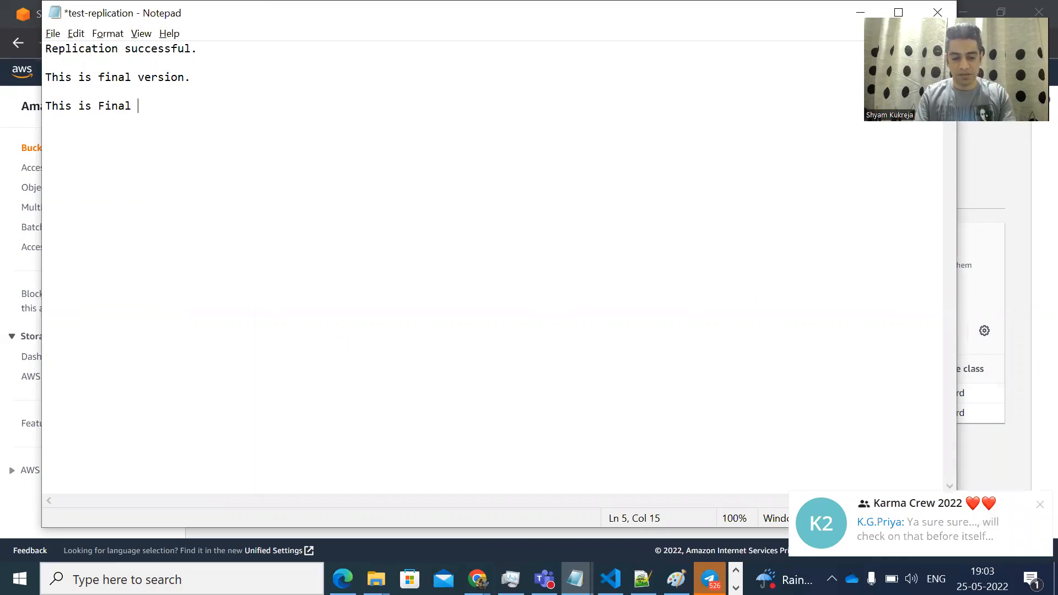
type(" 3 version.")
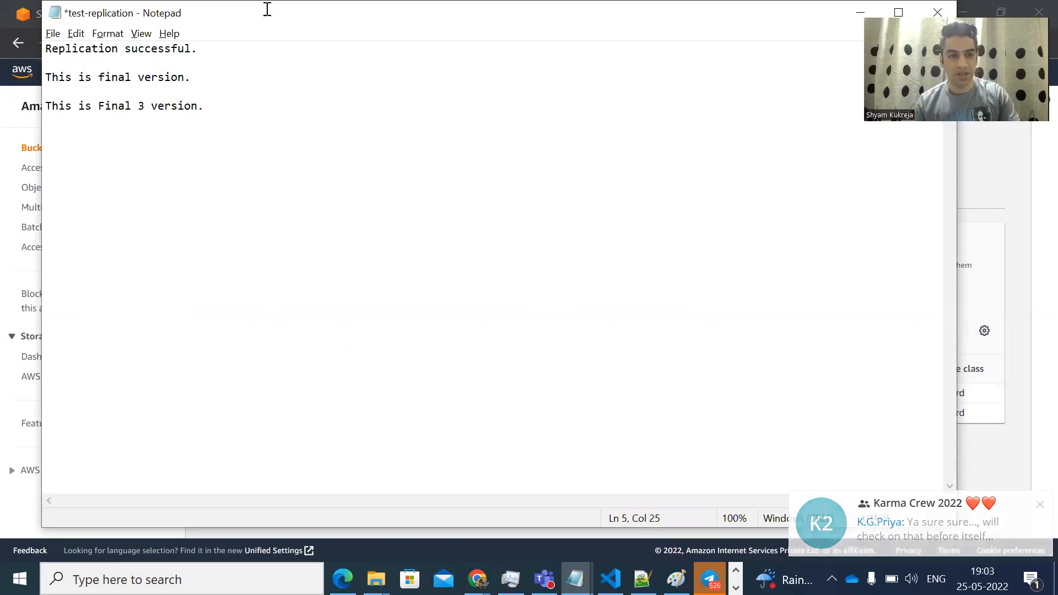
key("ctrl+s")
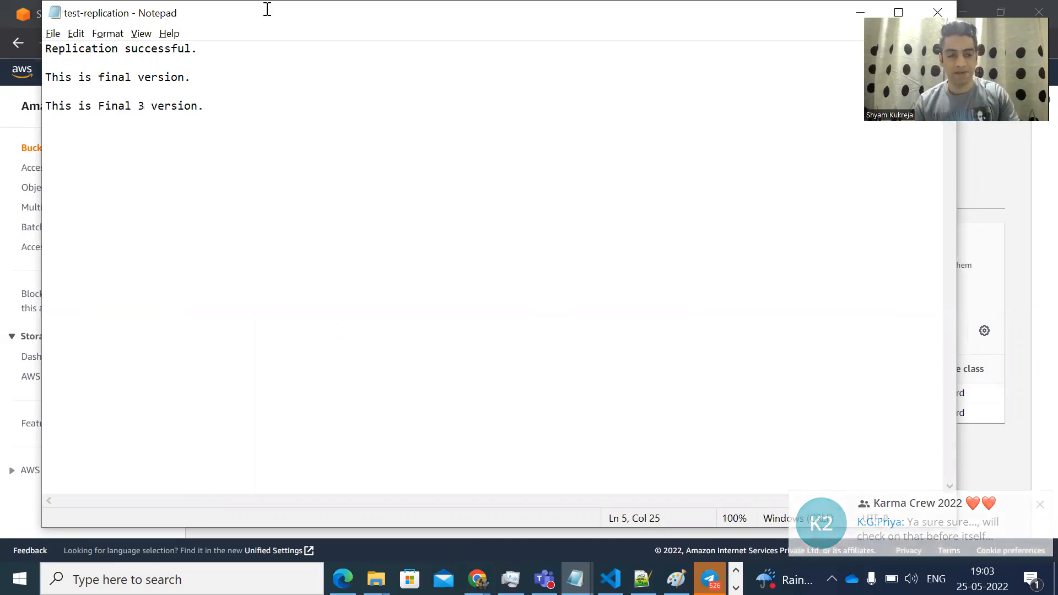
Switch back to Chrome and upload the updated test-replication file from Downloads to the demo-s3-crr-source-1736 bucket, closing the upload status
key("alt+Tab")
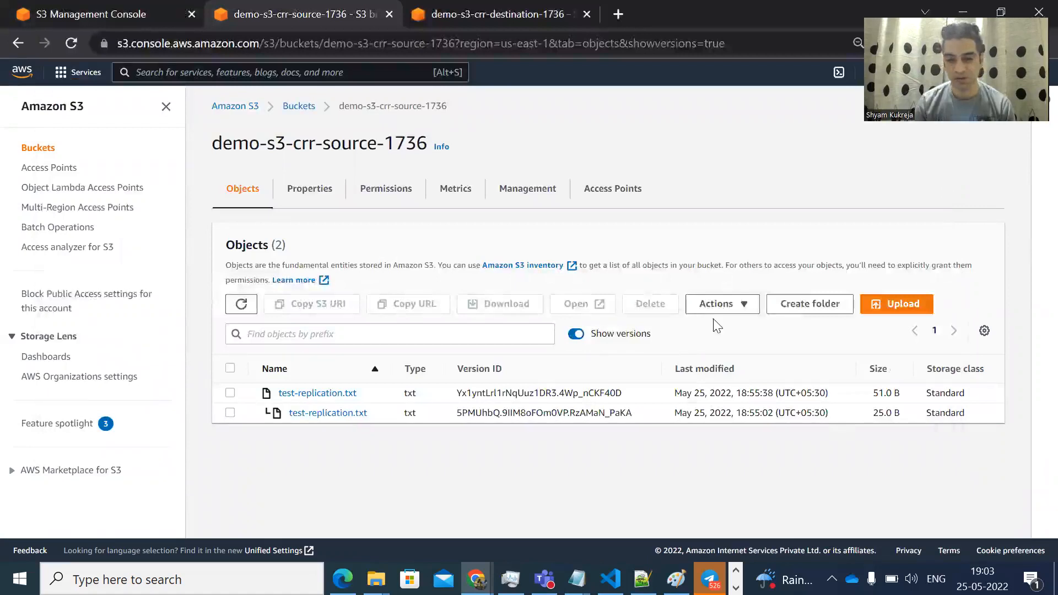
left_click(890, 313)
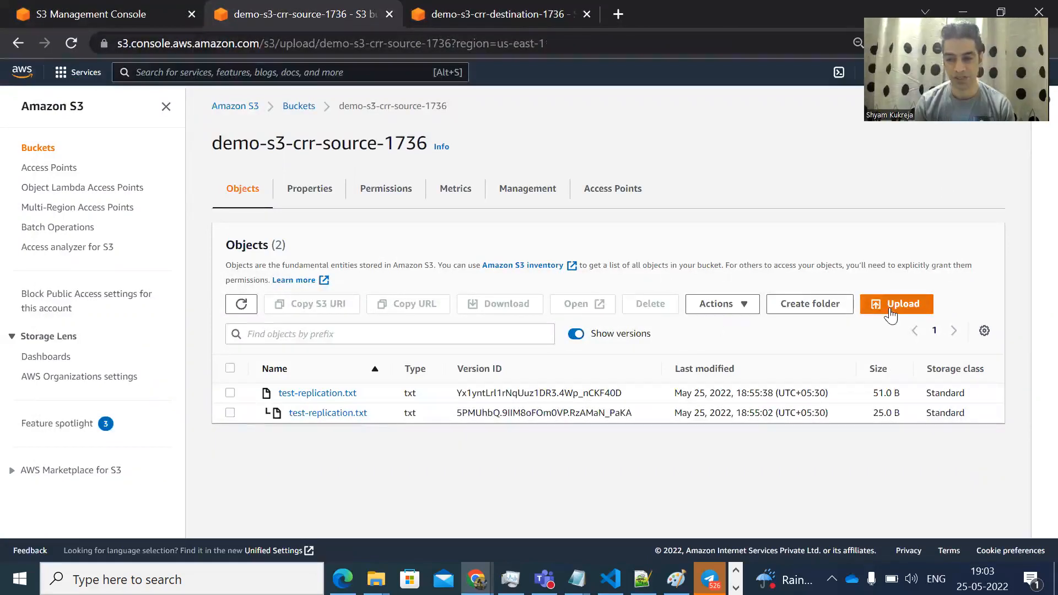
left_click(443, 278)
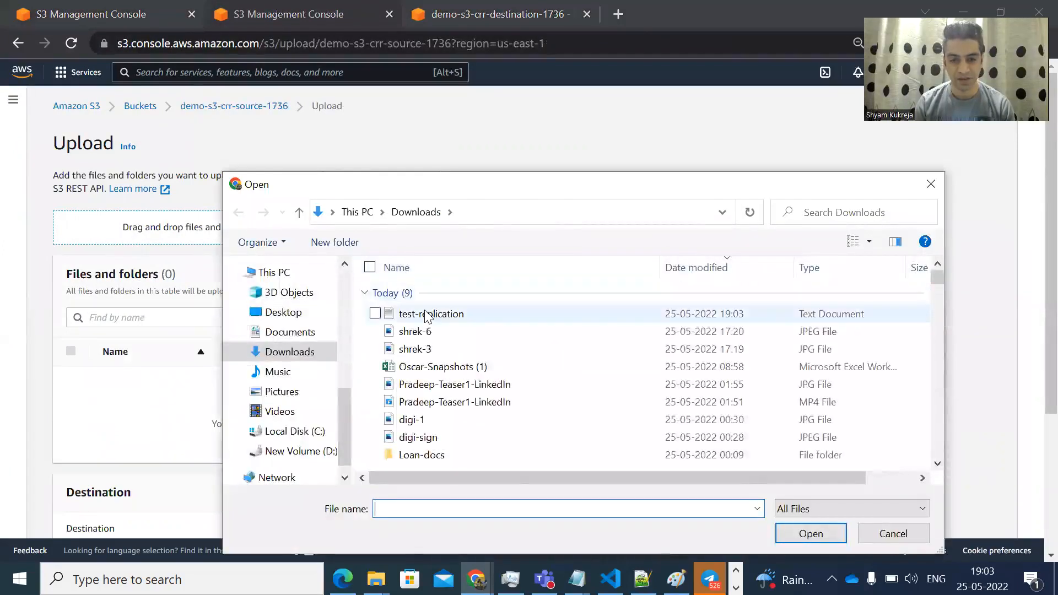
double_click(427, 315)
scroll(507, 529, "down", 2)
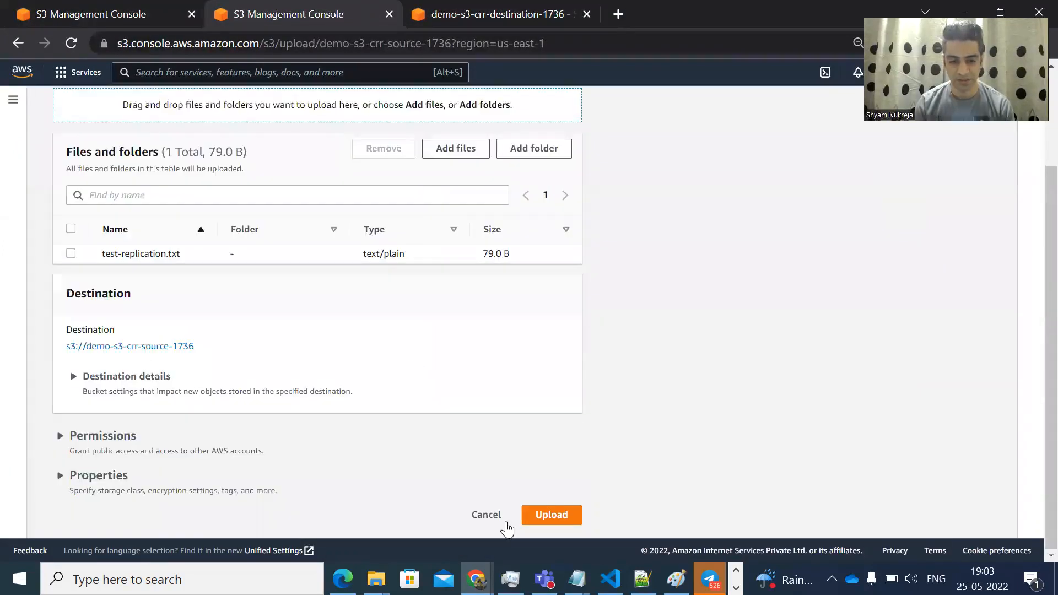
left_click(552, 519)
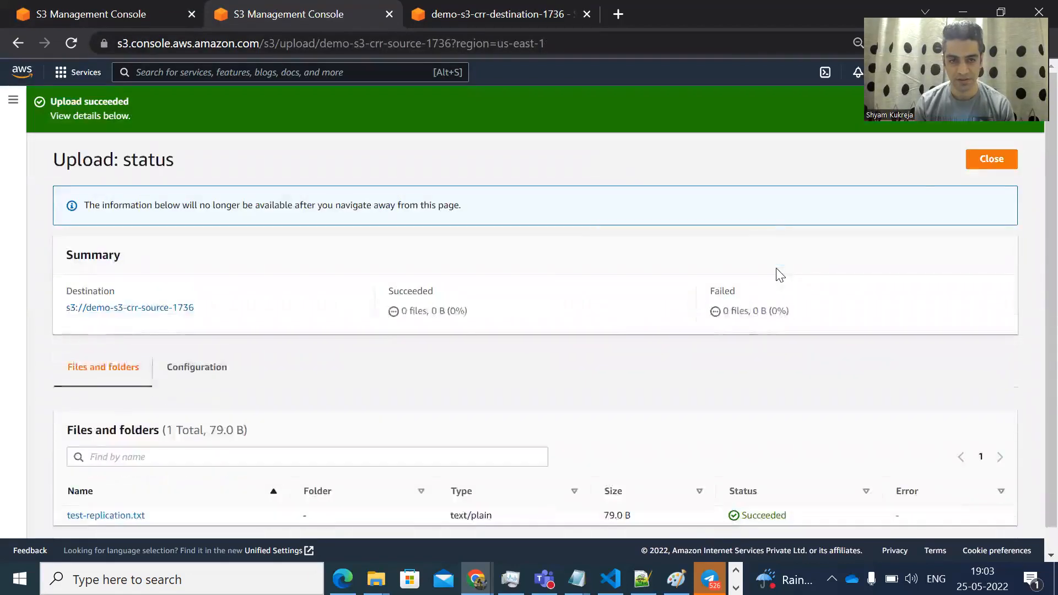
left_click(975, 160)
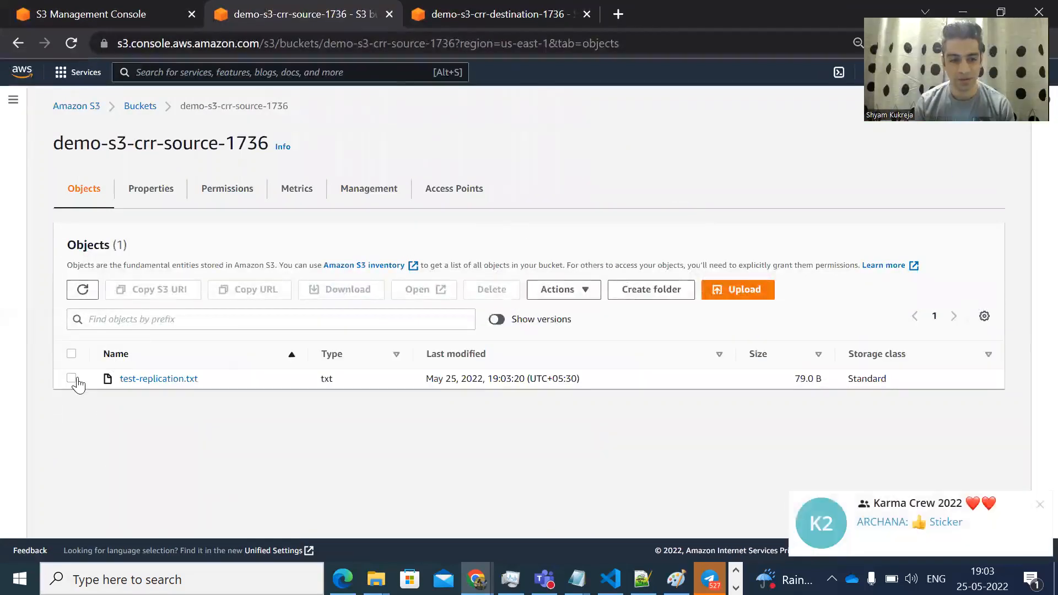
Make test-replication.txt in the source bucket public using ACL and close the status page
left_click(71, 378)
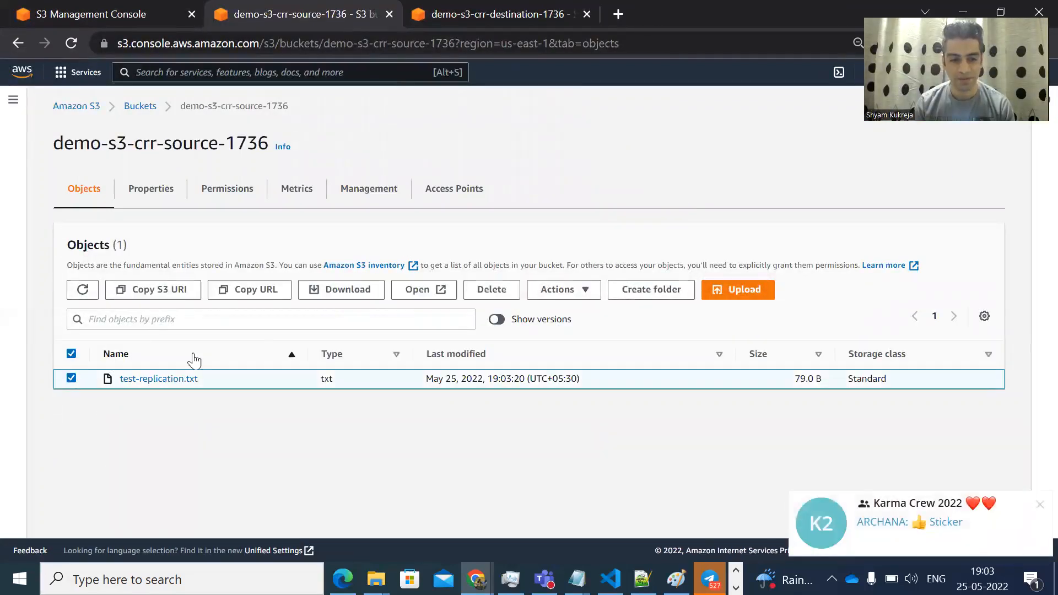
left_click(587, 292)
scroll(622, 397, "down", 2)
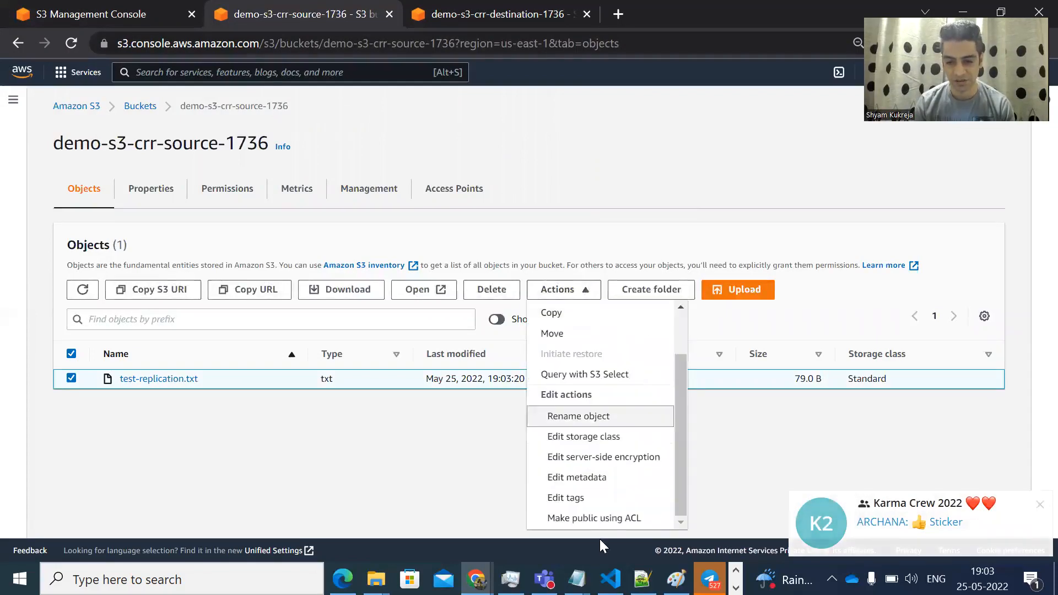
left_click(603, 518)
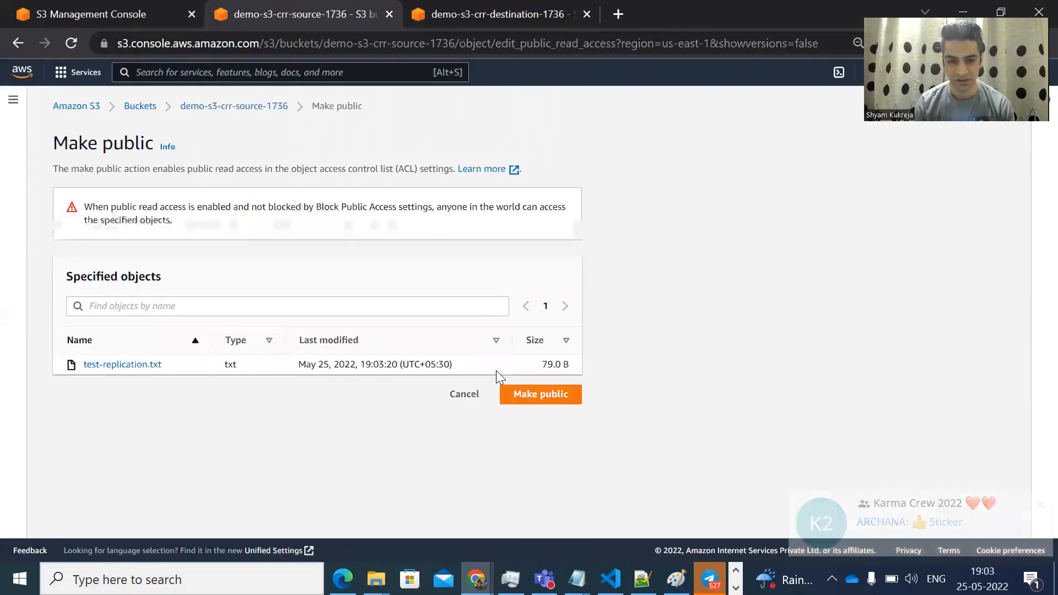
left_click(526, 394)
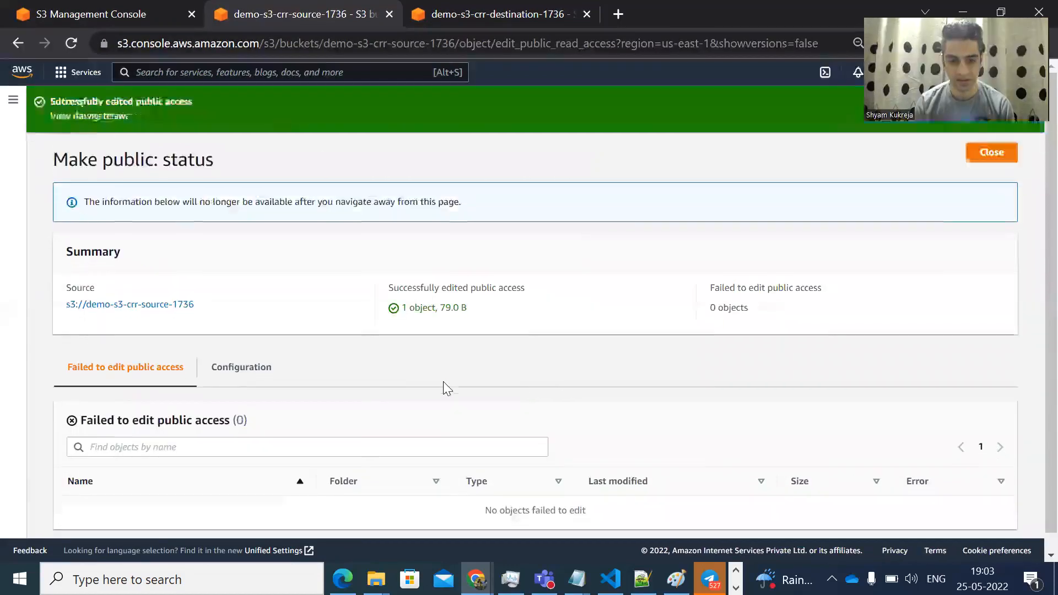
left_click(990, 151)
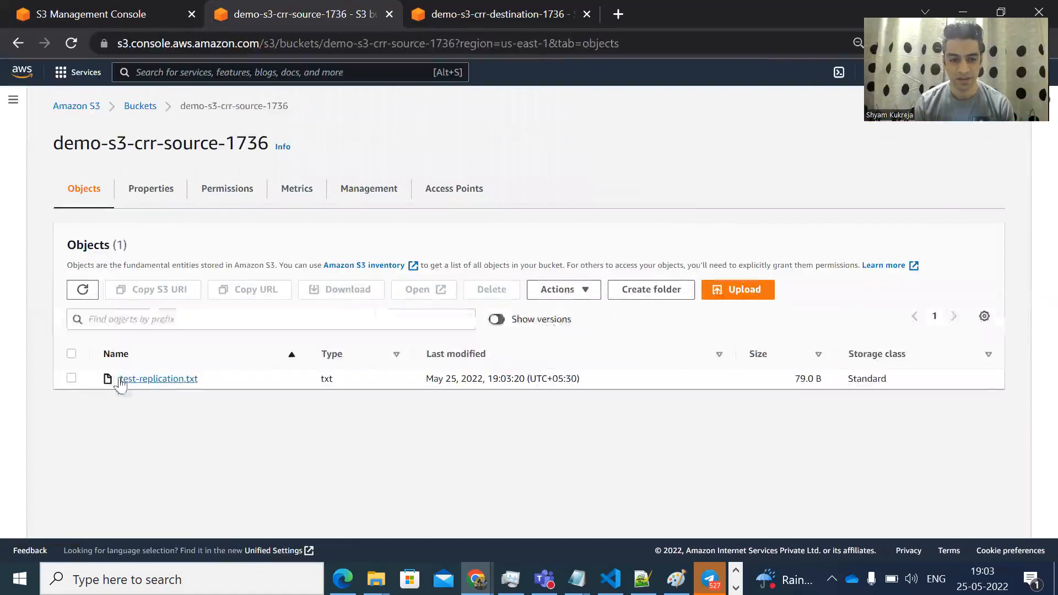
Open the source object's details and its object URL in separate browser tabs and check the last line of the text
left_click(72, 377)
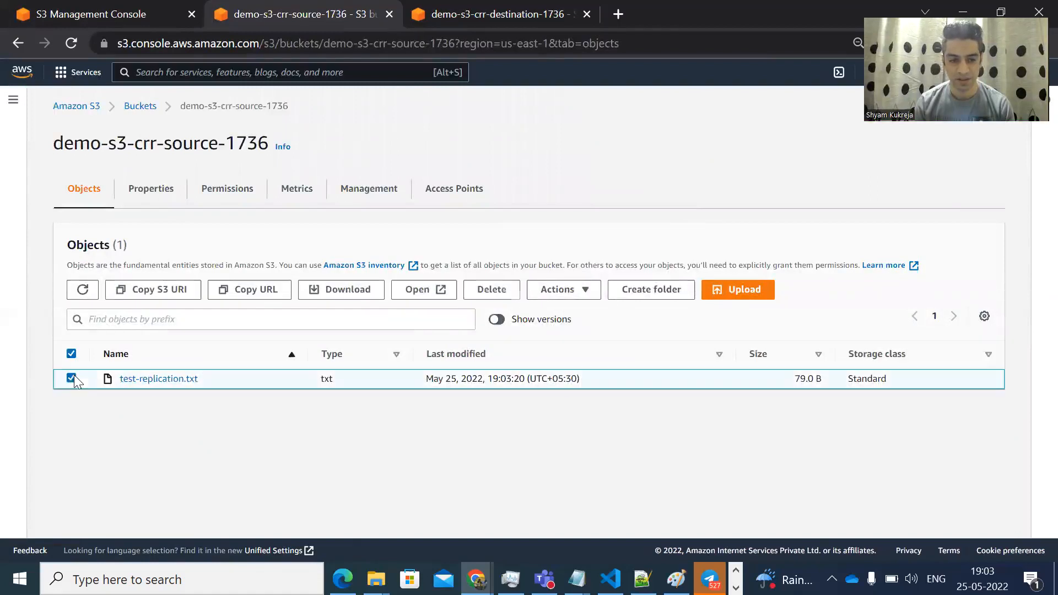
right_click(130, 379)
left_click(144, 392)
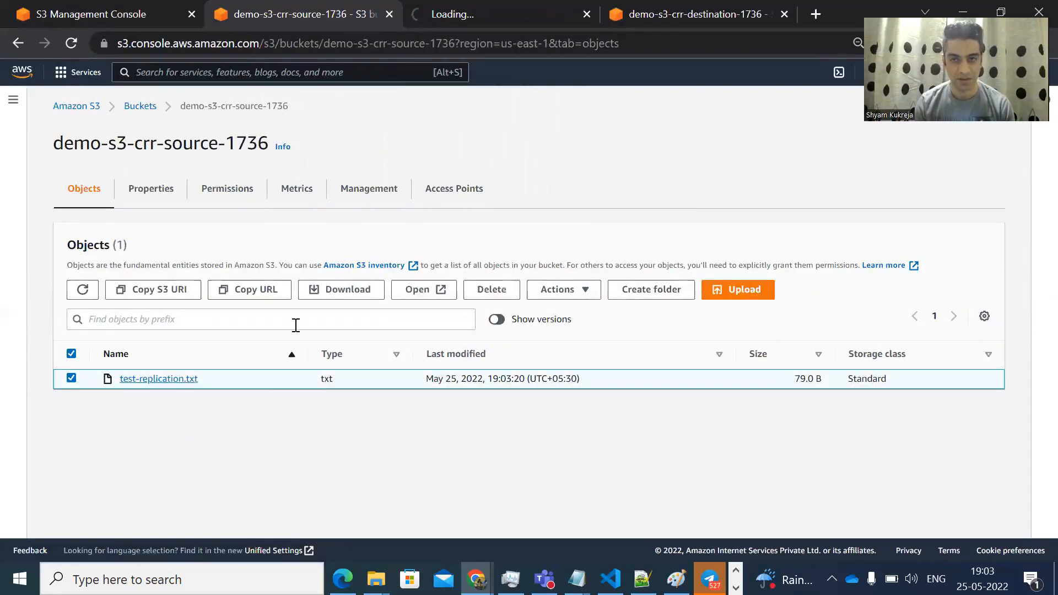
left_click(444, 15)
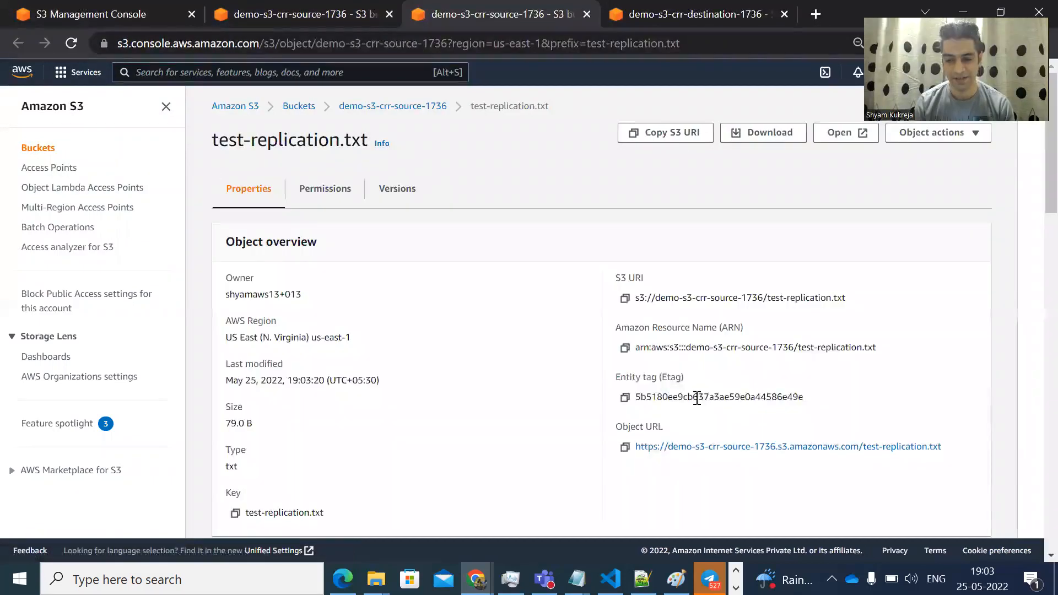
right_click(733, 446)
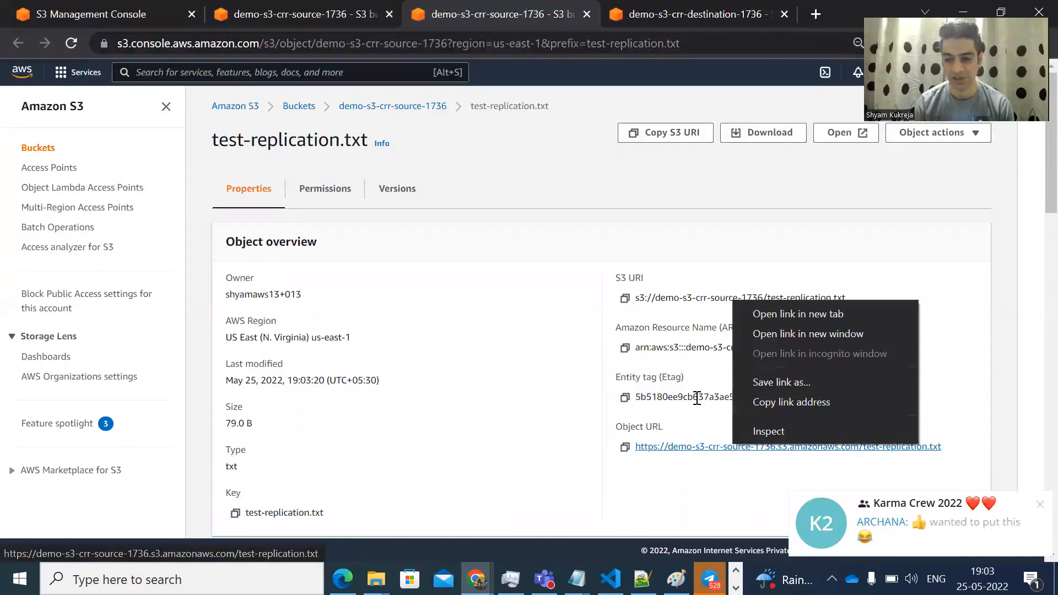
left_click(768, 319)
left_click(574, 14)
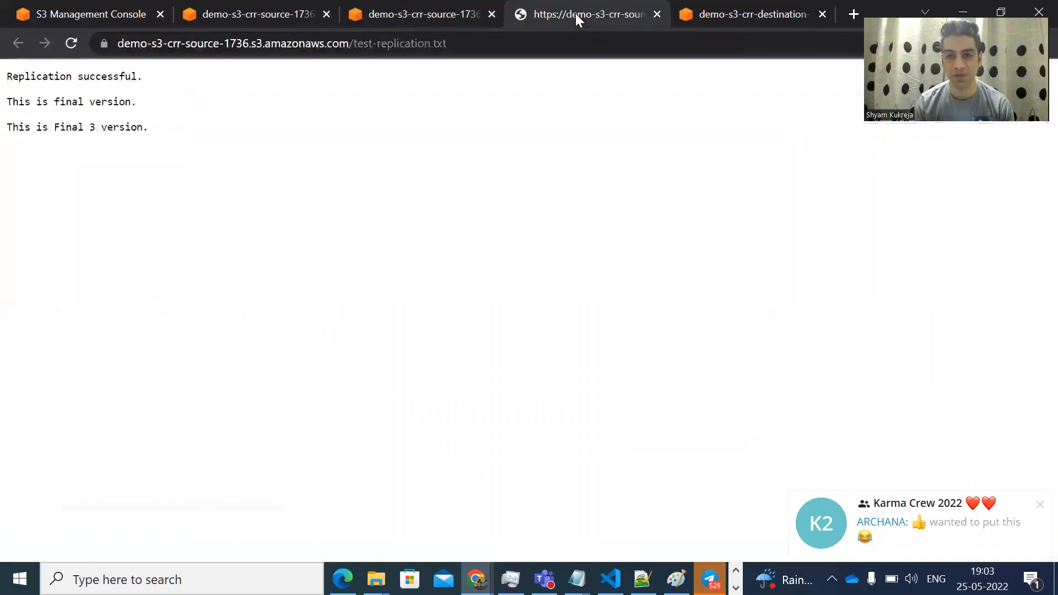
left_click_drag(148, 130, 6, 128)
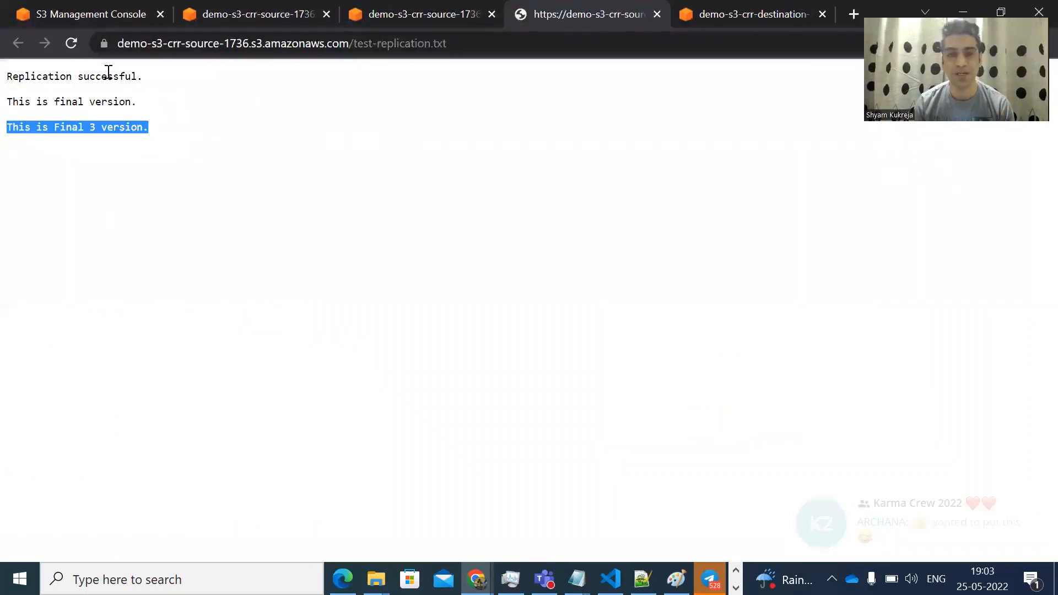
Reload the object list of demo-s3-crr-destination-1736 and show all versions of its objects
left_click(754, 13)
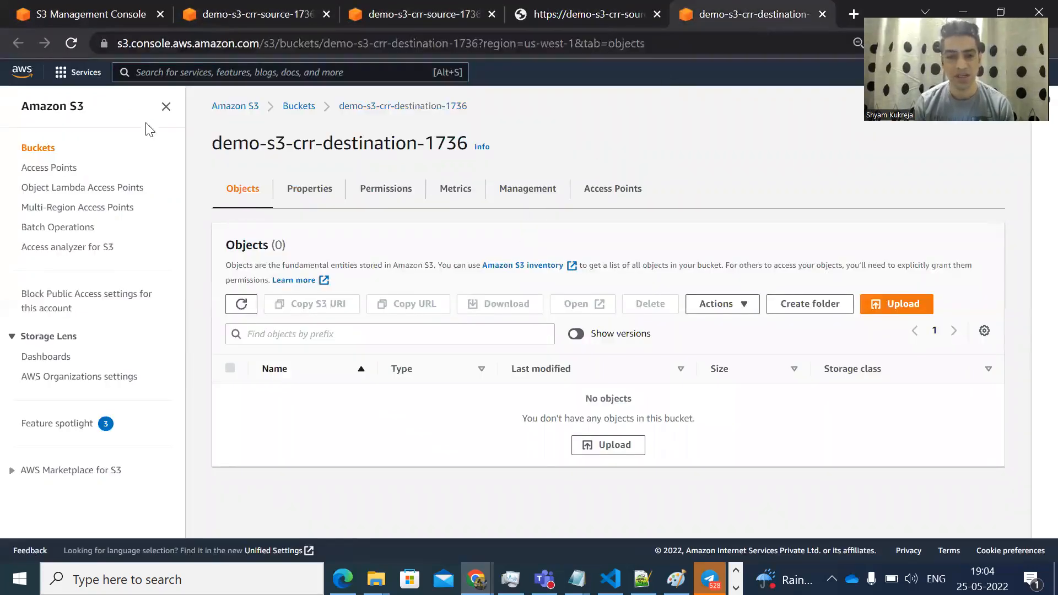
left_click(74, 49)
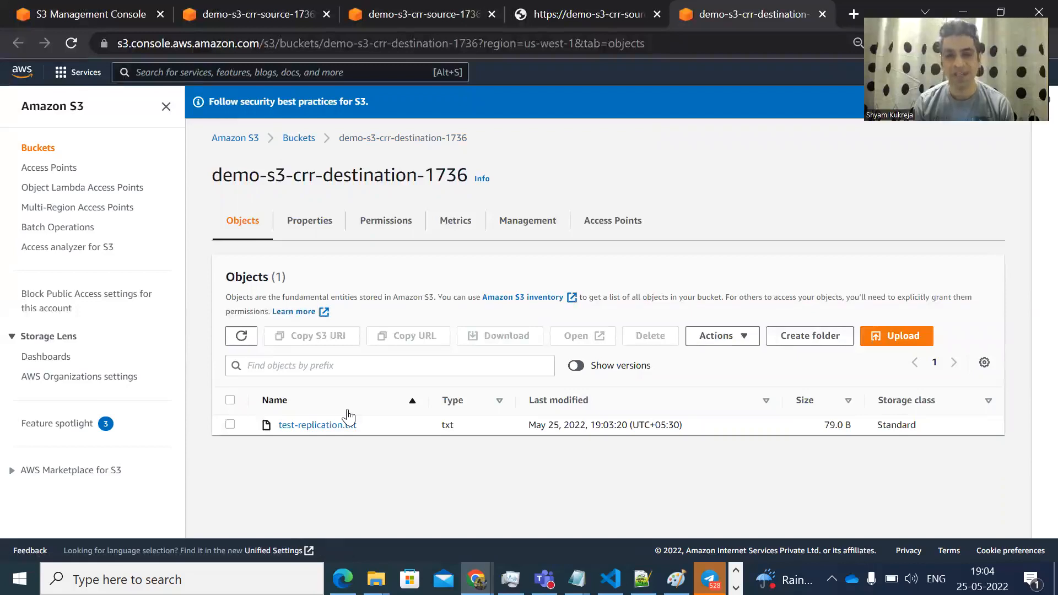
left_click(348, 418)
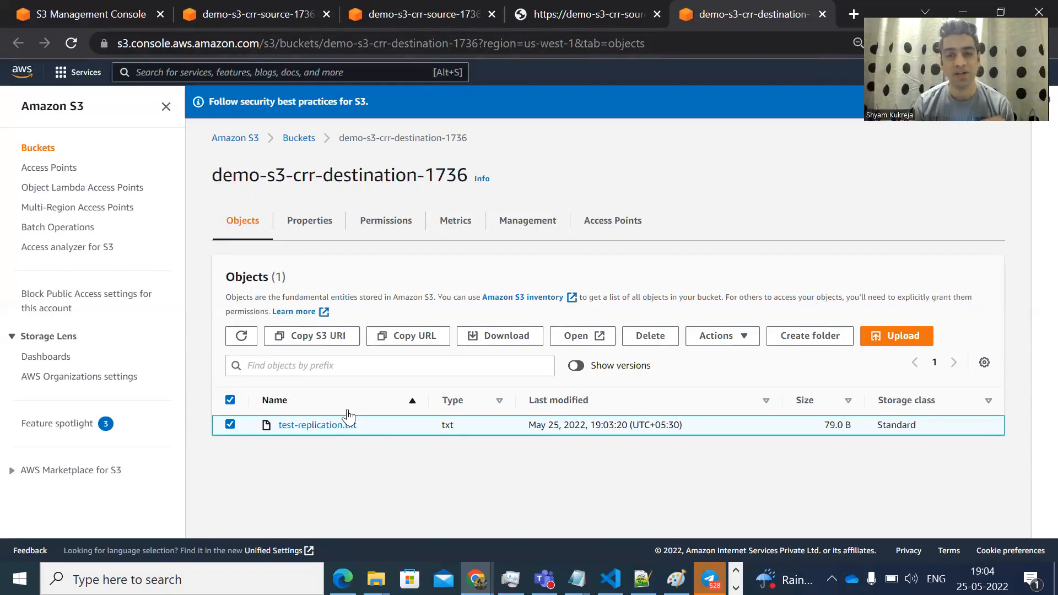
left_click(584, 369)
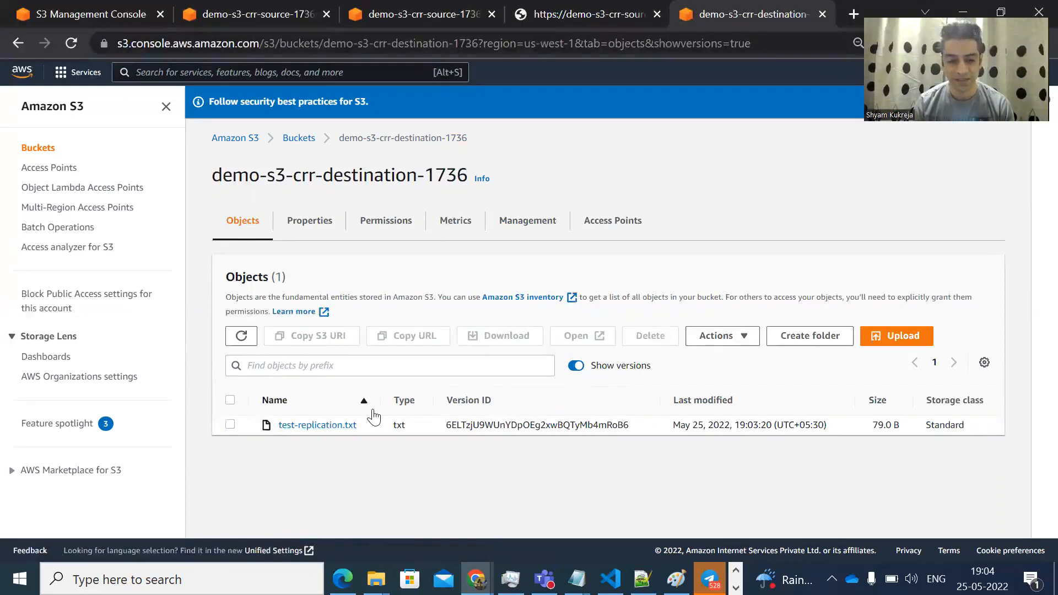
Open the details of test-replication.txt in the destination bucket and its object URL in separate browser tabs, and check the file's text
left_click(374, 419)
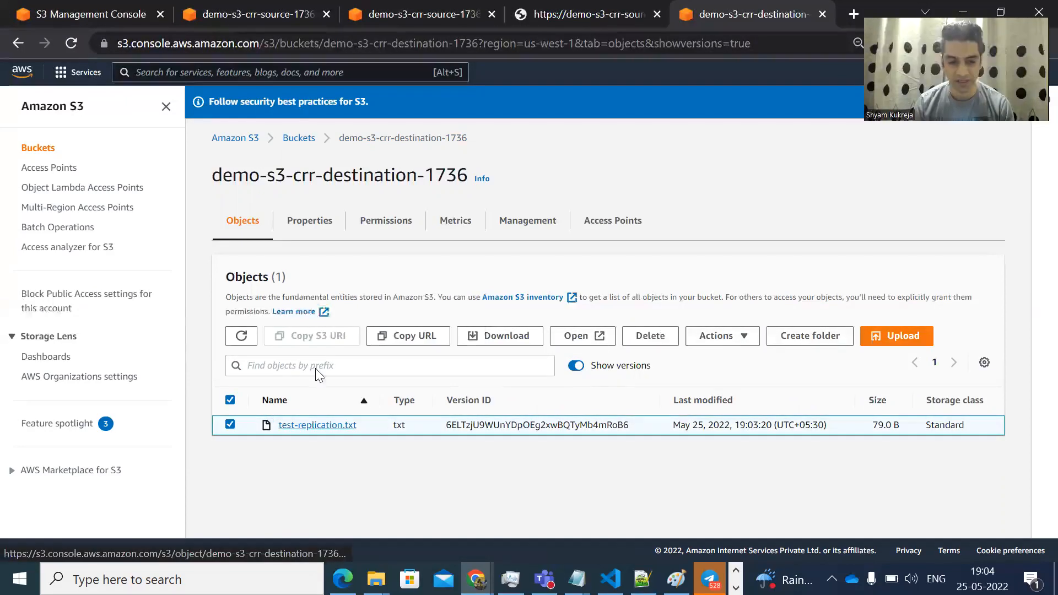
right_click(298, 427)
left_click(338, 296)
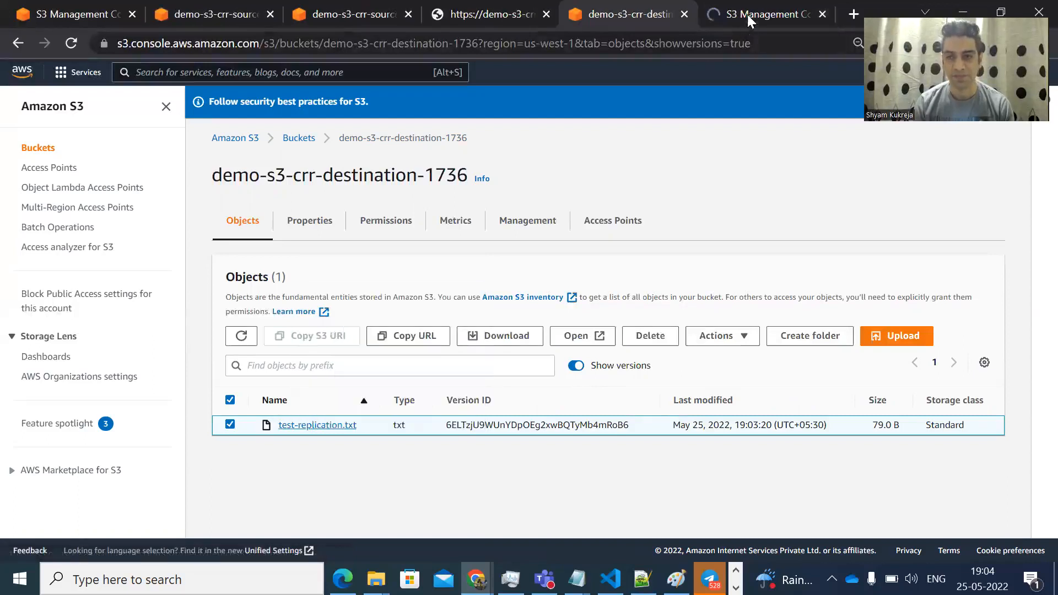
left_click(747, 15)
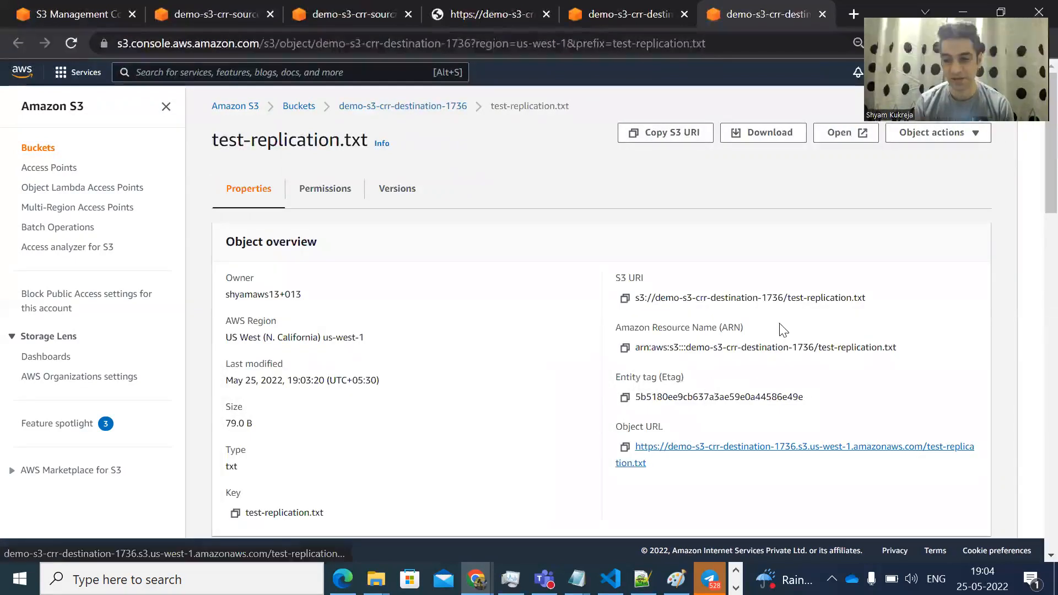
right_click(752, 447)
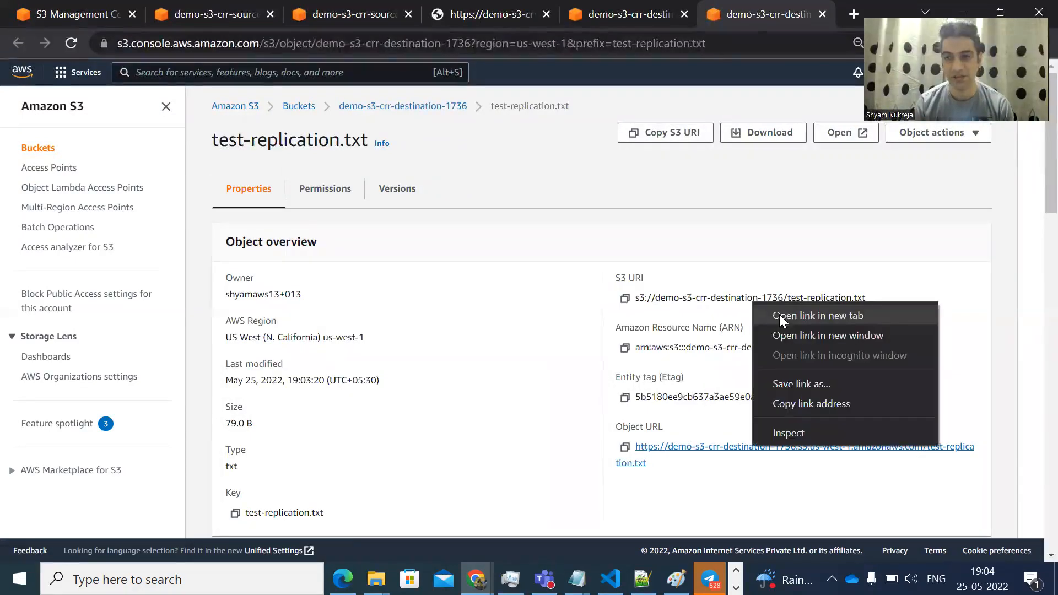
left_click(761, 16)
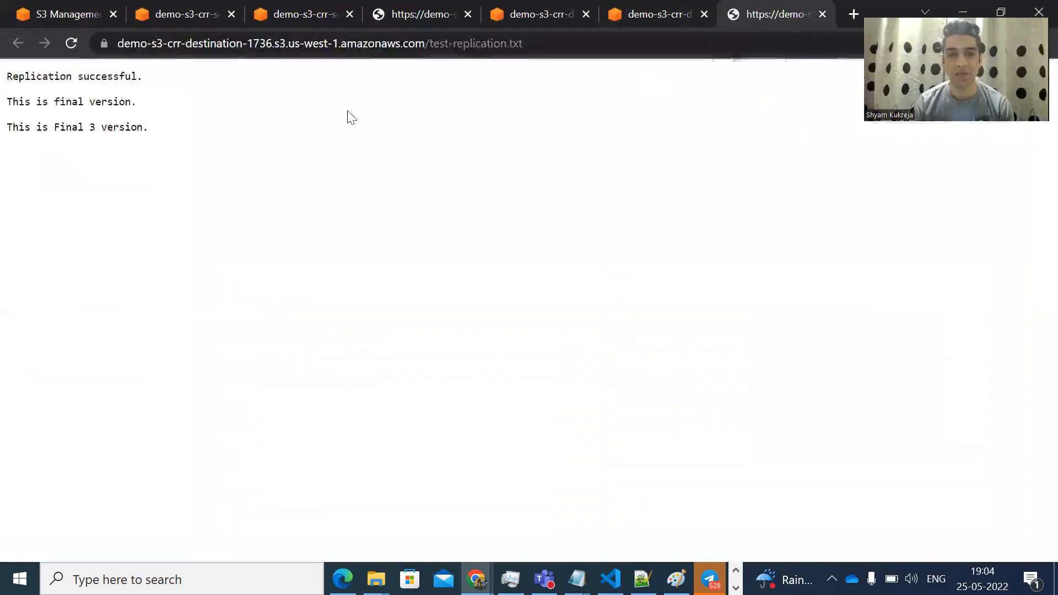
left_click_drag(47, 138, 8, 77)
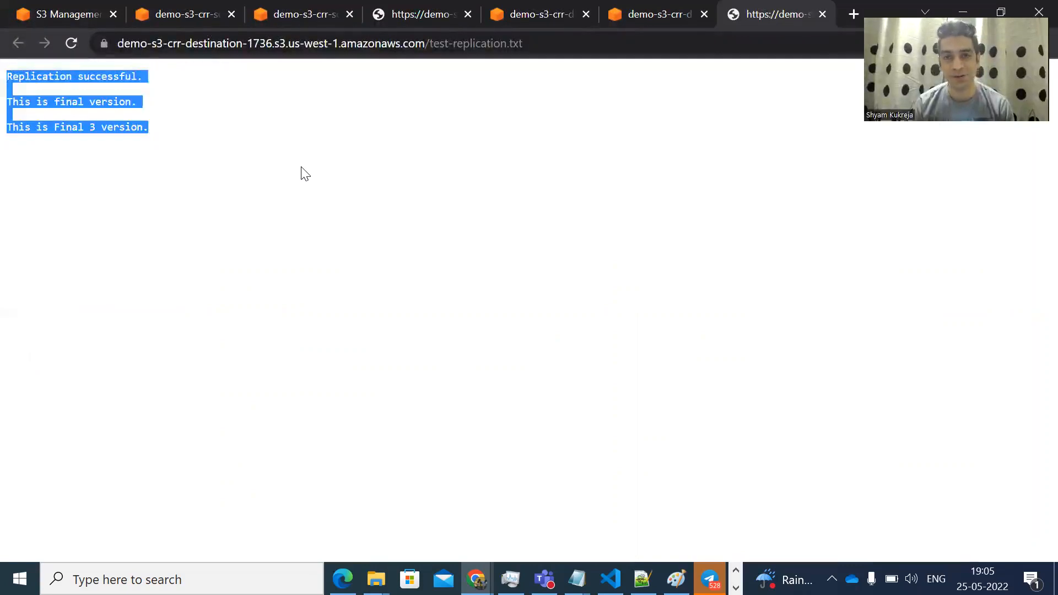
left_click(469, 166)
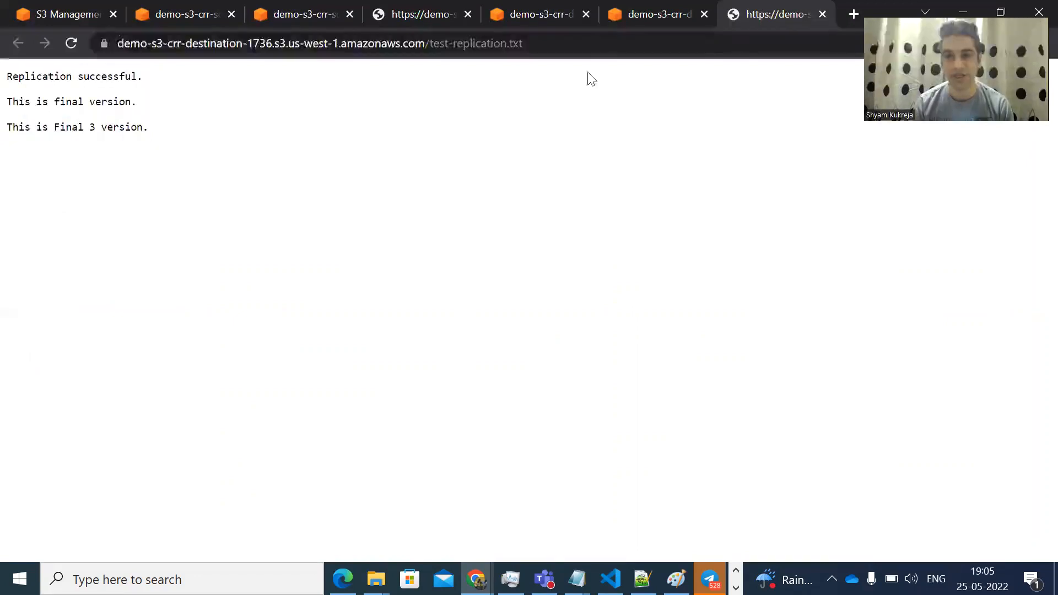
Show all versions in the source bucket and compare them with the object versions in the destination bucket
left_click(543, 15)
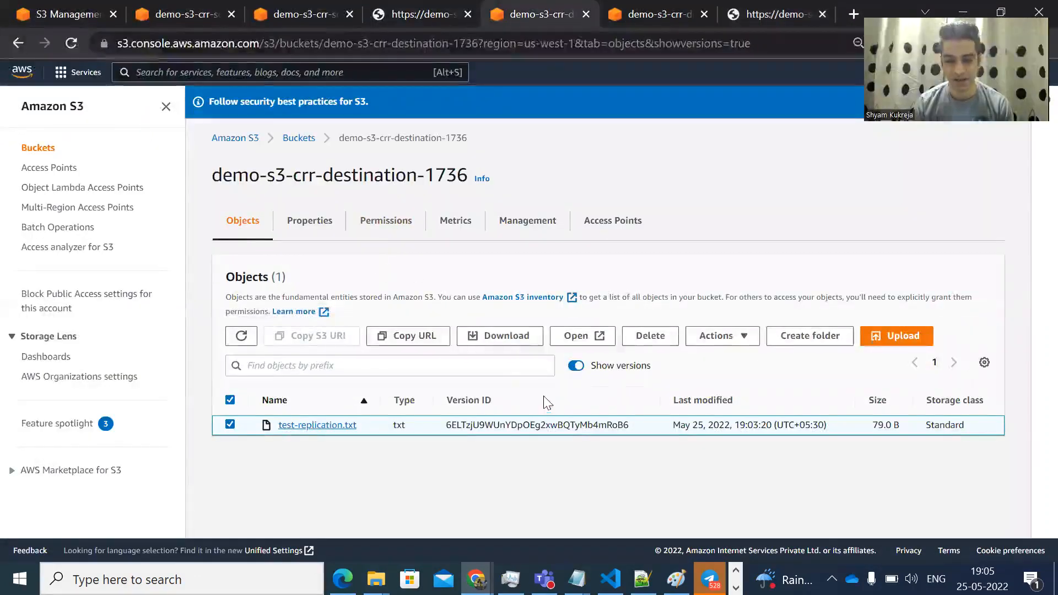
left_click(298, 15)
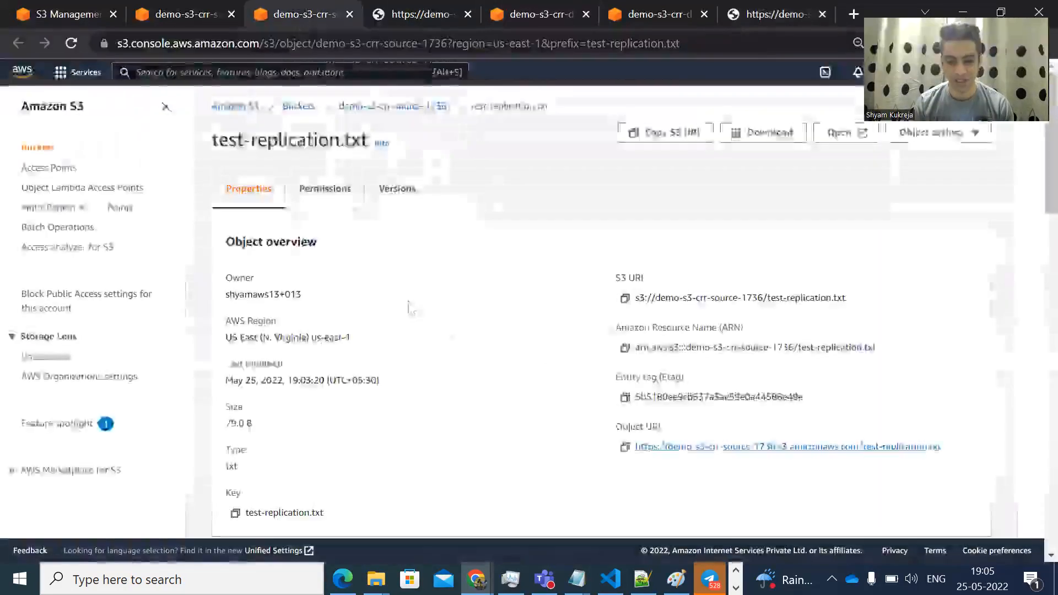
left_click(191, 10)
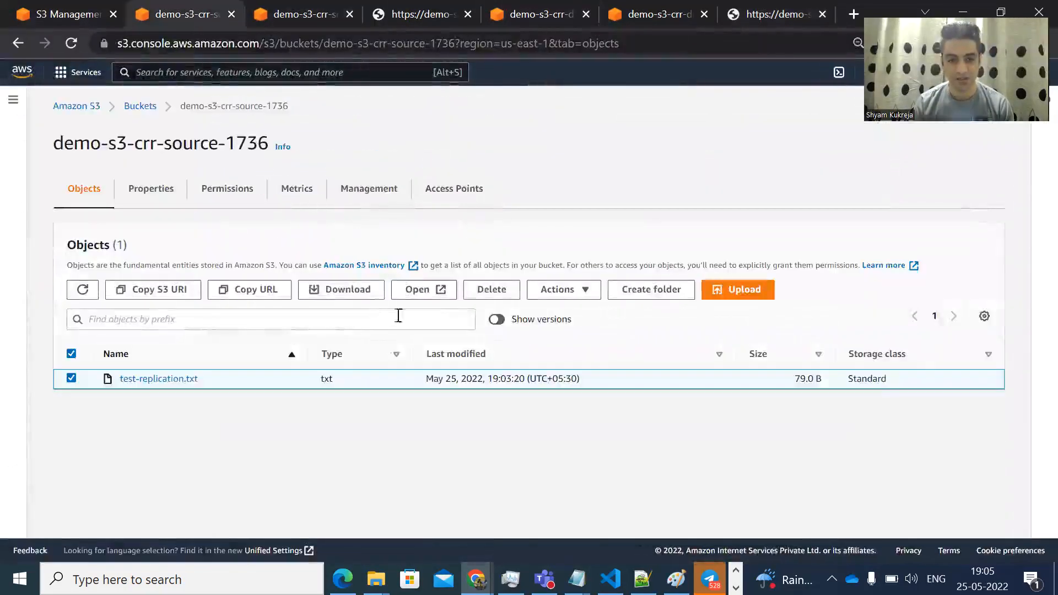
left_click(500, 321)
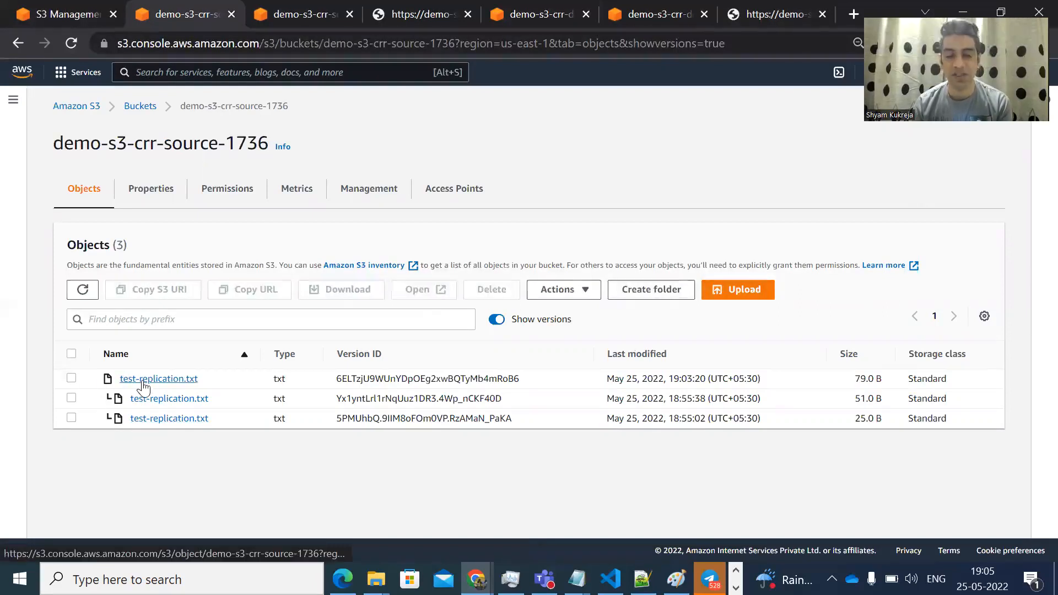
left_click(656, 21)
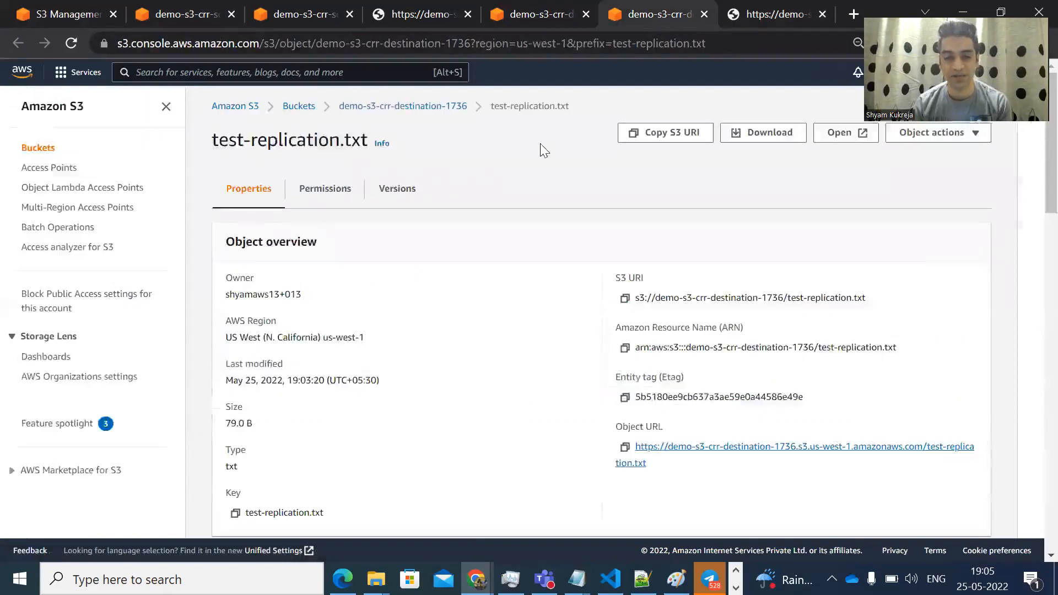
Switch to test-replication in Notepad, add the final line "This is Final 5 version", save the file and close it
key("alt+Tab")
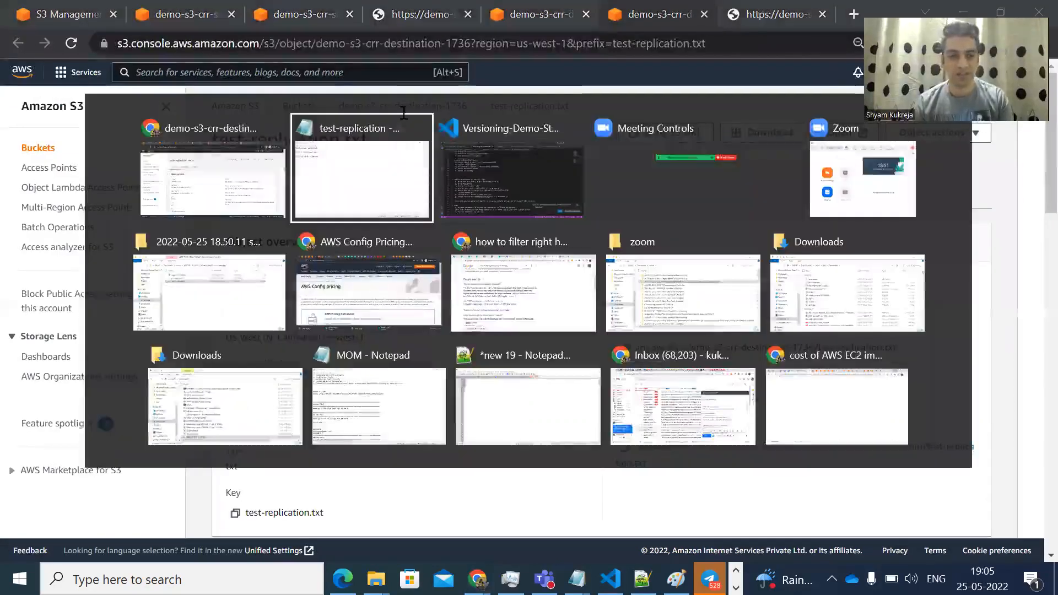
key("Return")
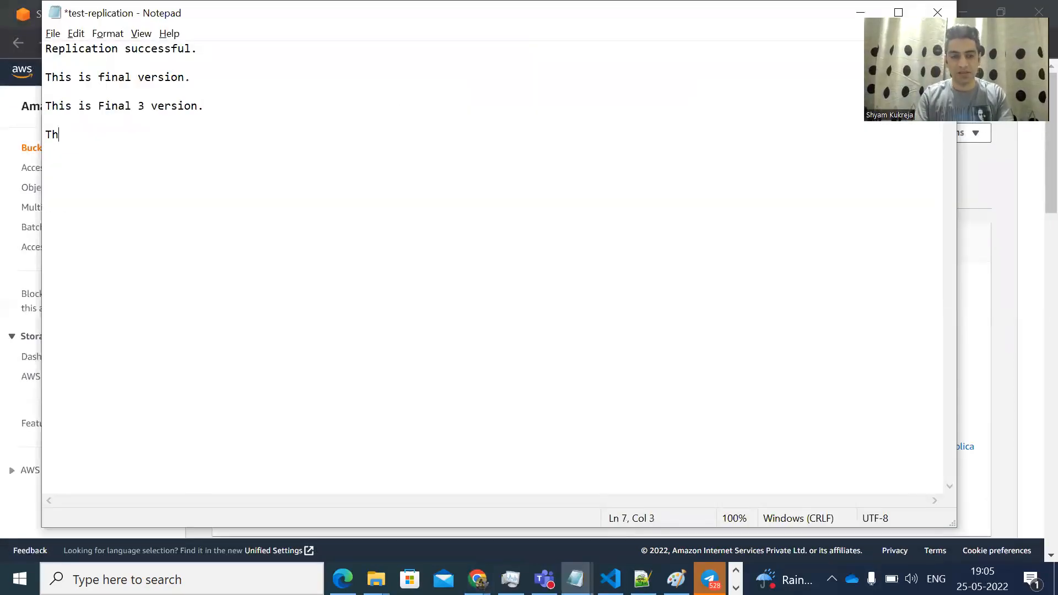
type("This if F")
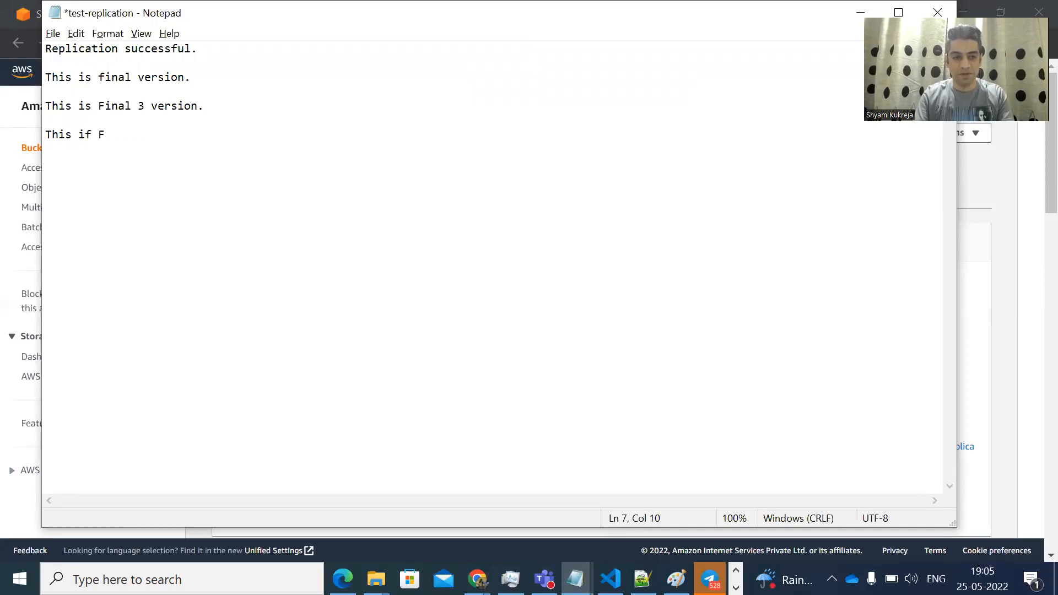
key("BackSpace")
key("BackSpace")
key("BackSpace")
type("s Final")
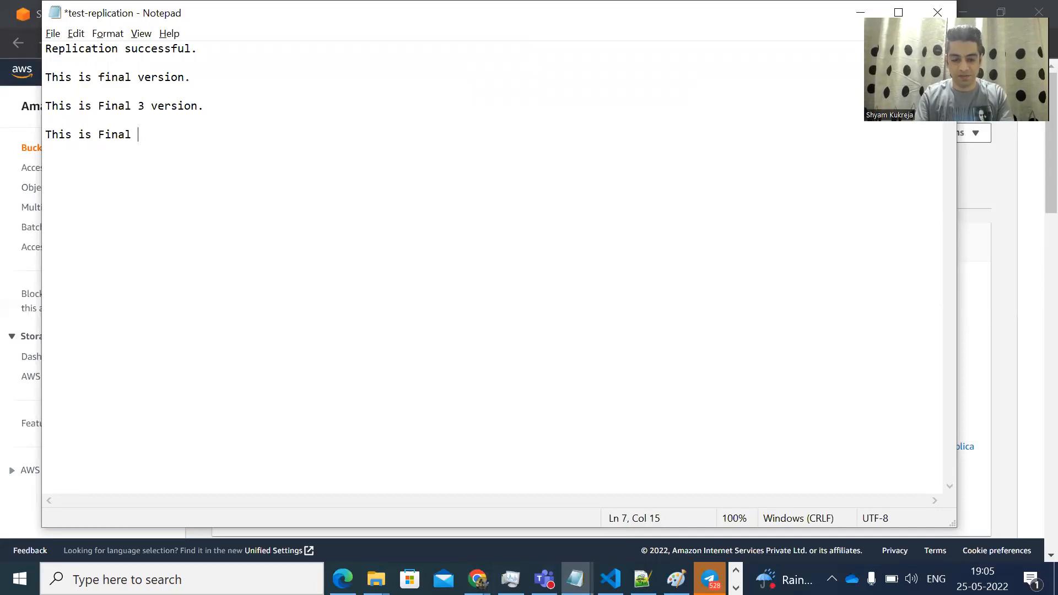
type(" 5 version")
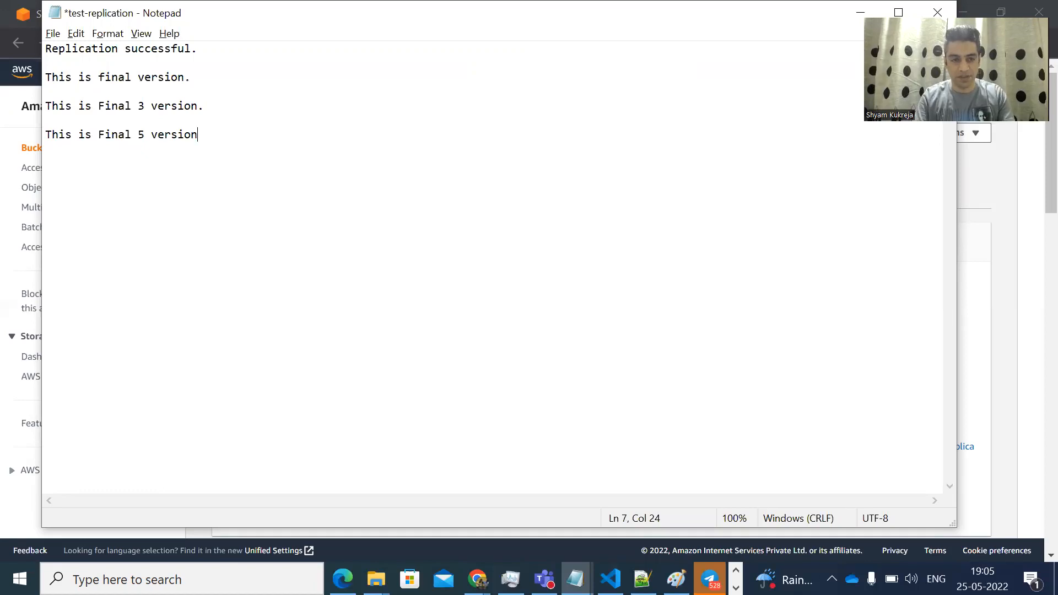
key("ctrl+s")
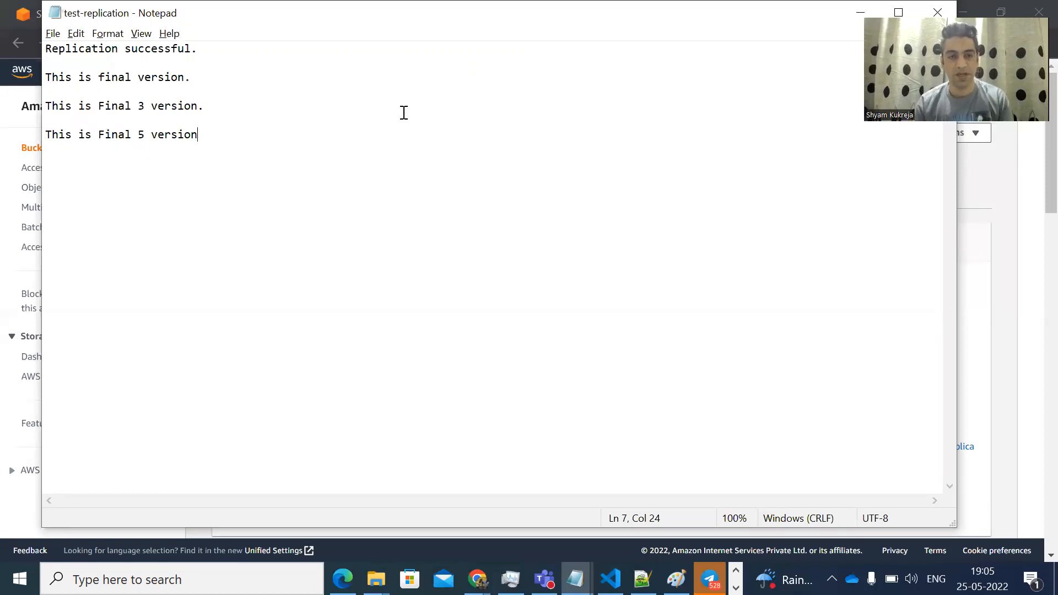
left_click(941, 15)
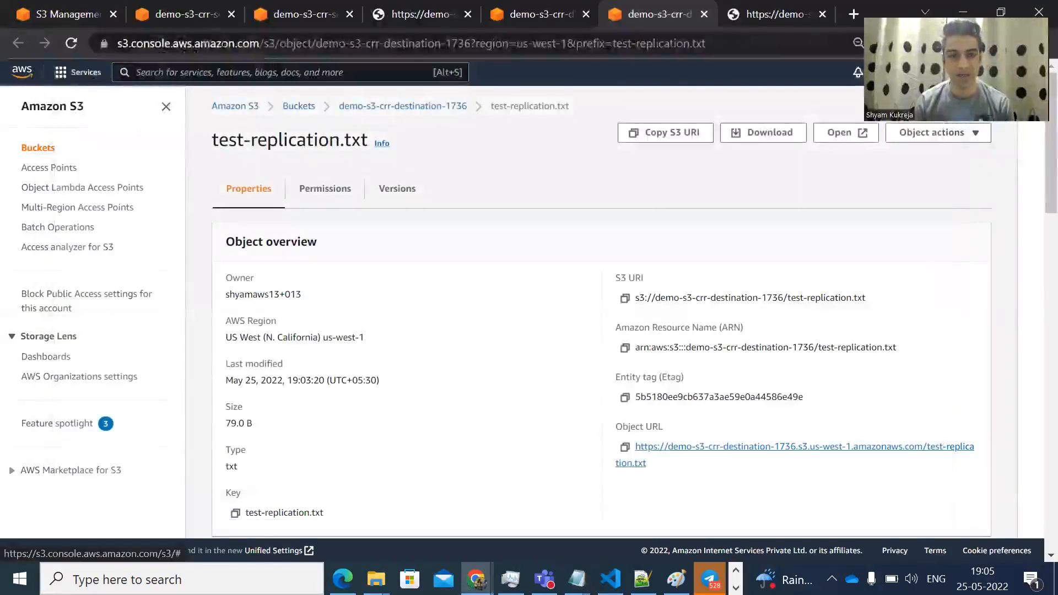
Upload the edited test-replication.txt from Downloads to the demo-s3-crr-source-1736 bucket and close the upload status
left_click(199, 15)
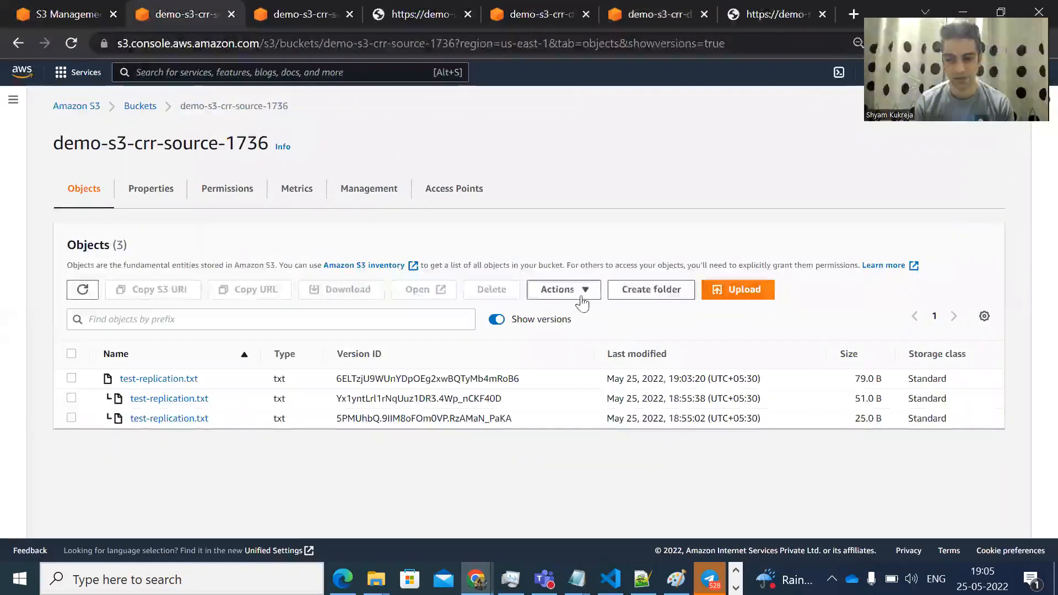
left_click(718, 297)
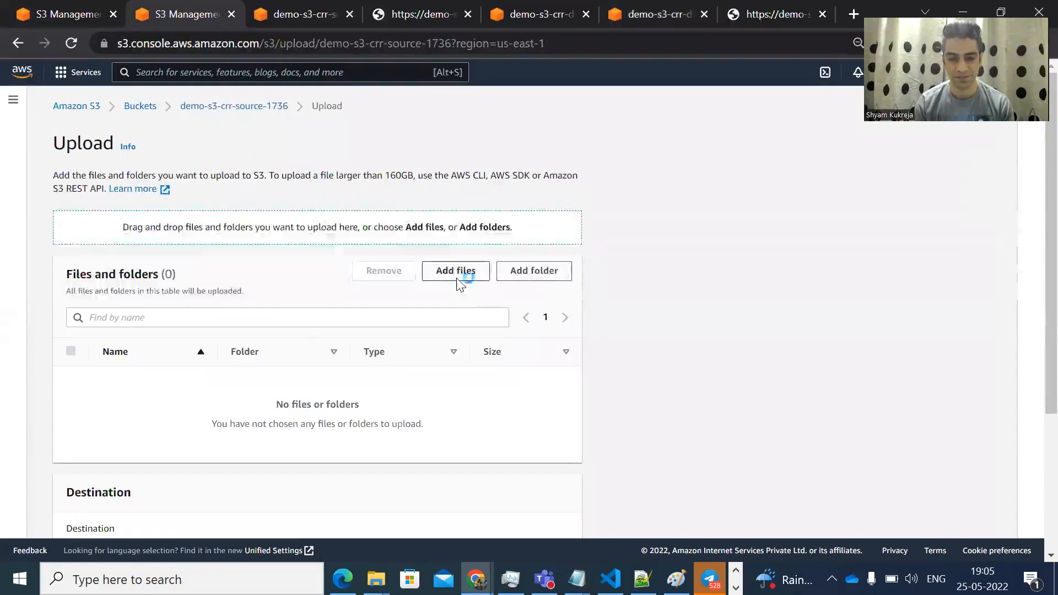
left_click(456, 271)
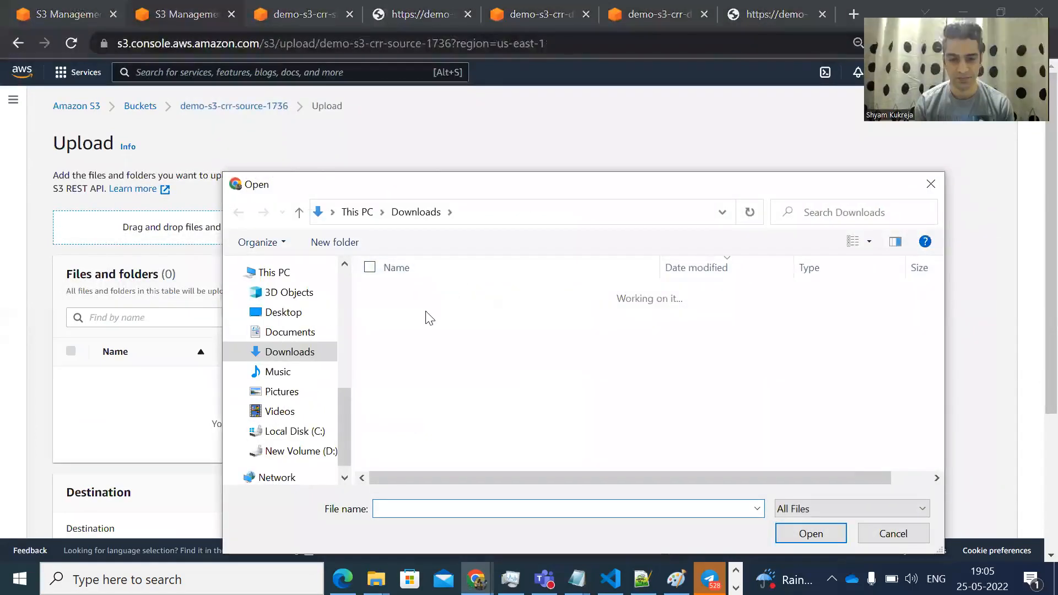
double_click(429, 317)
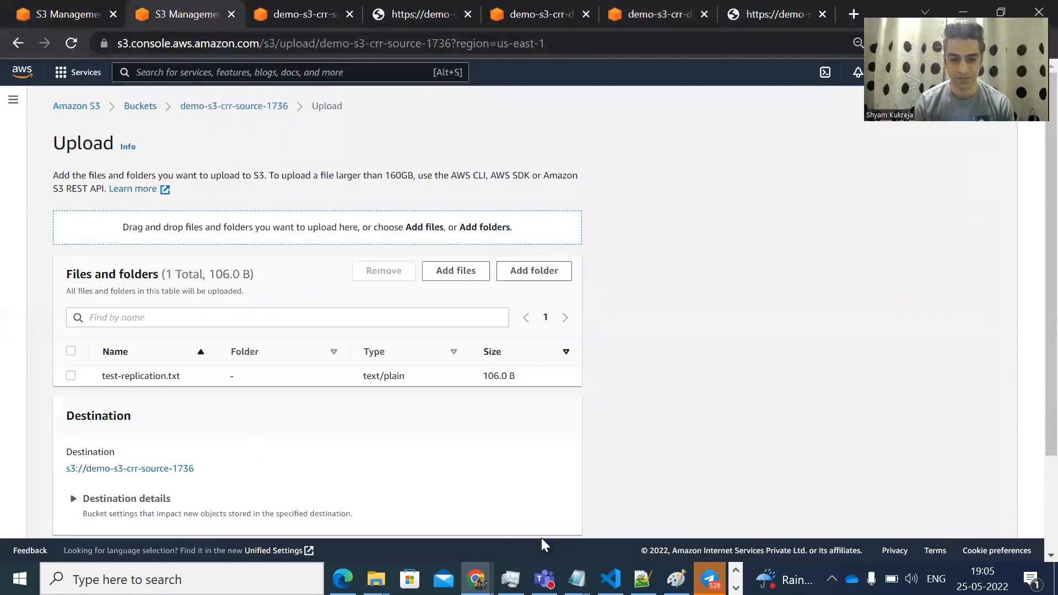
scroll(541, 537, "down", 3)
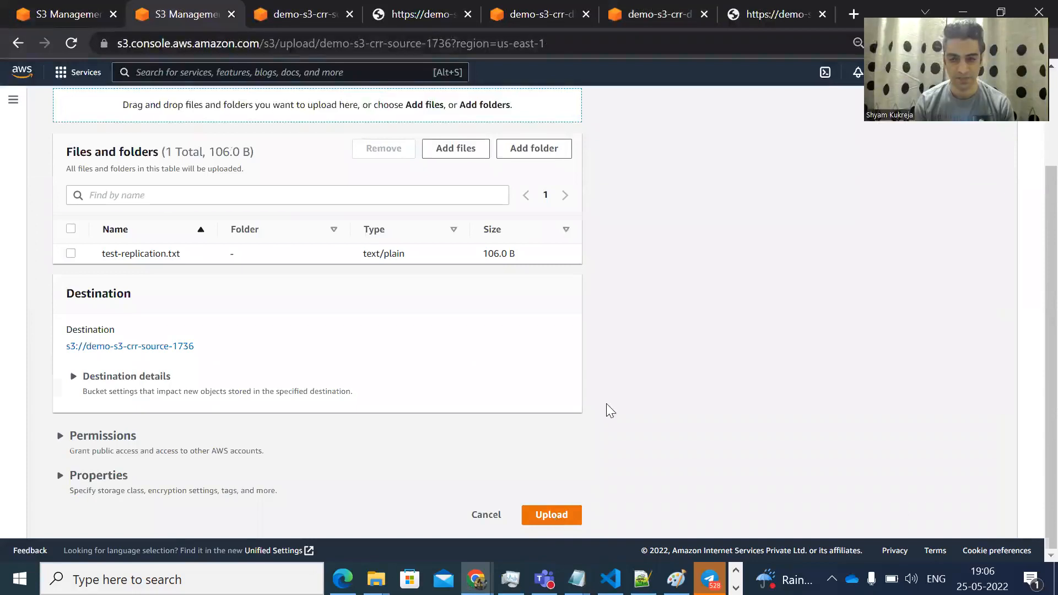
left_click(551, 515)
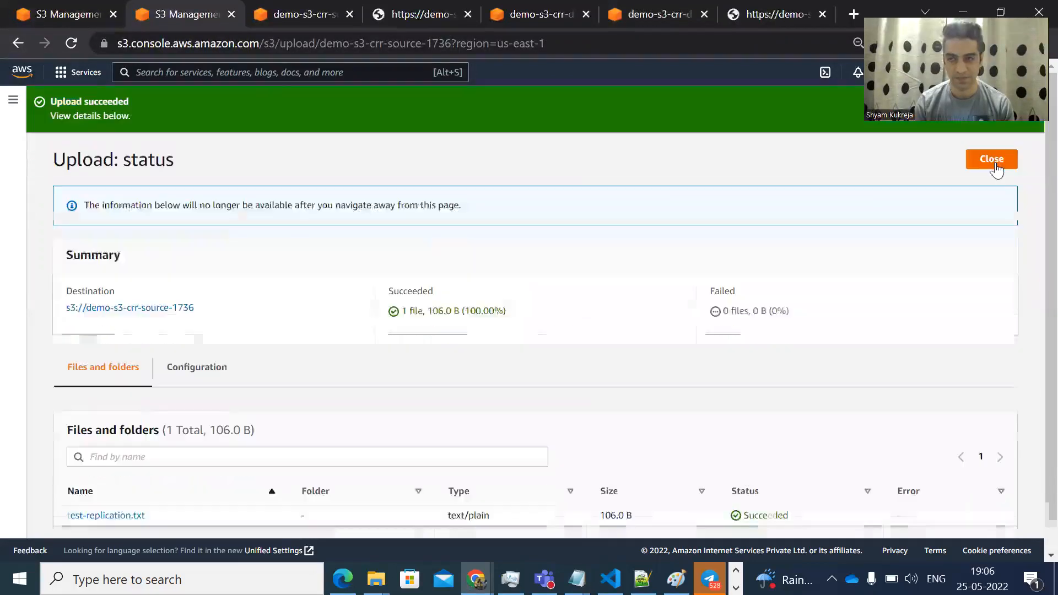
left_click(995, 161)
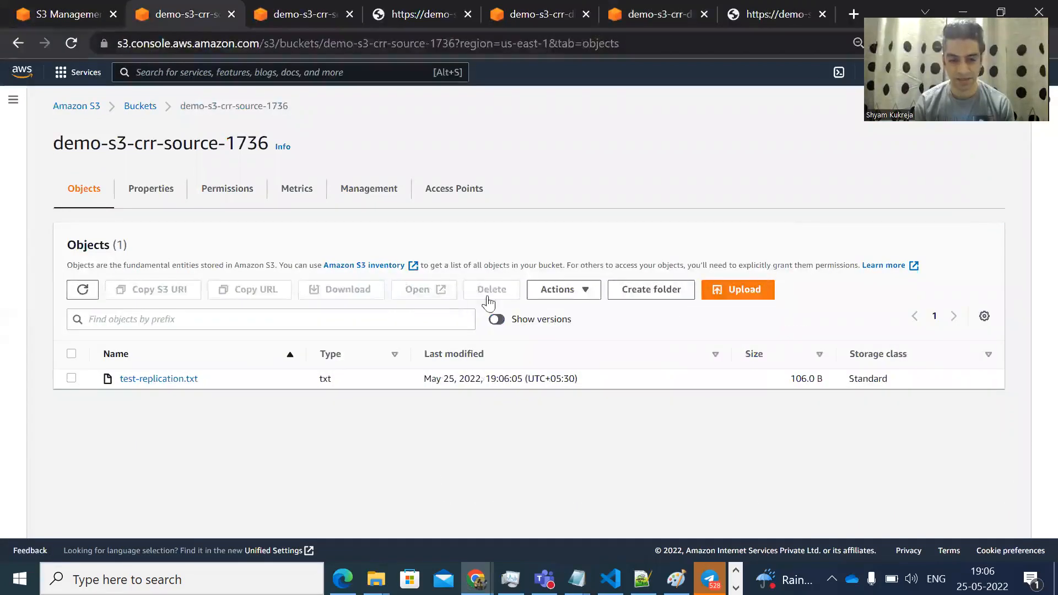
Make test-replication.txt in the source bucket public through its ACL and close the status page
left_click(569, 290)
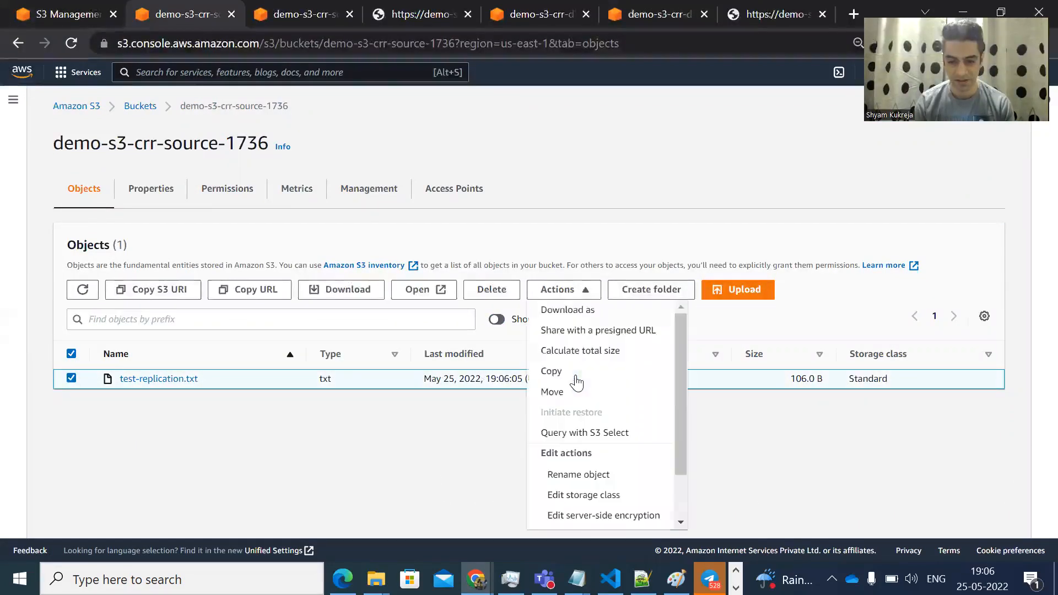
scroll(573, 512, "down", 2)
left_click(573, 513)
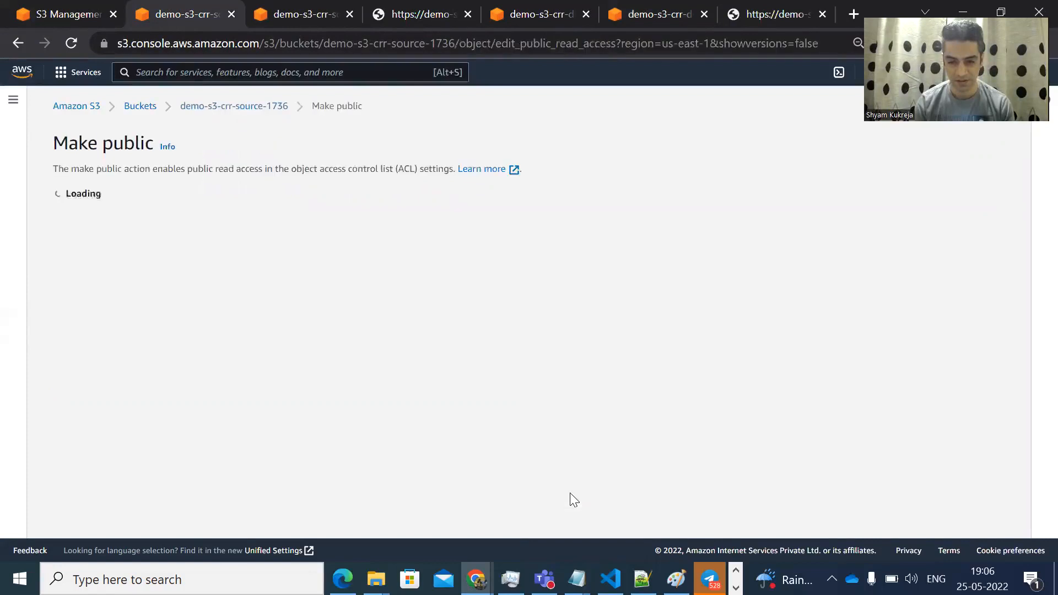
left_click(532, 396)
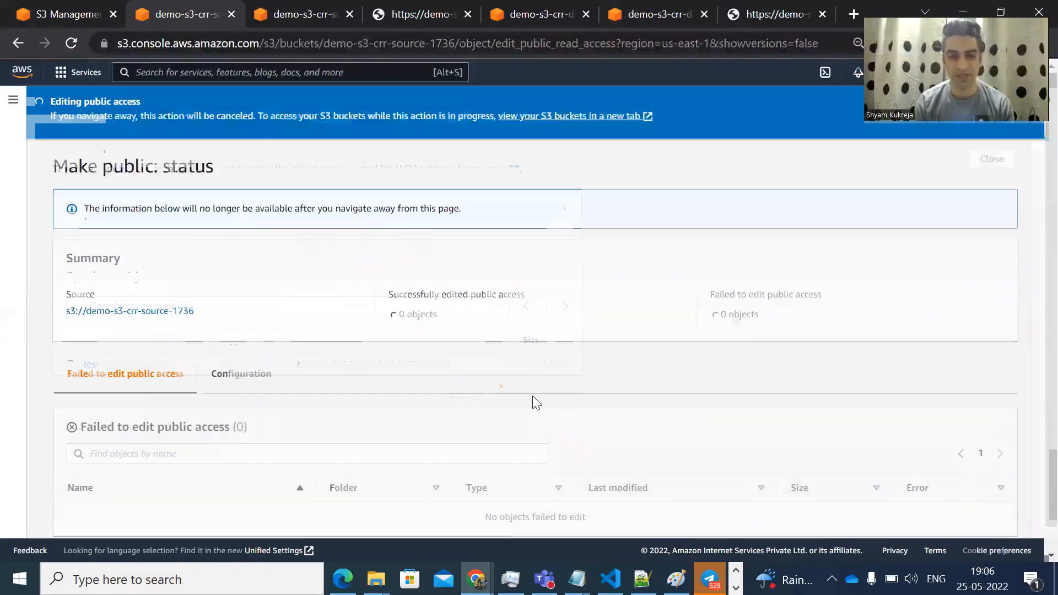
left_click(991, 152)
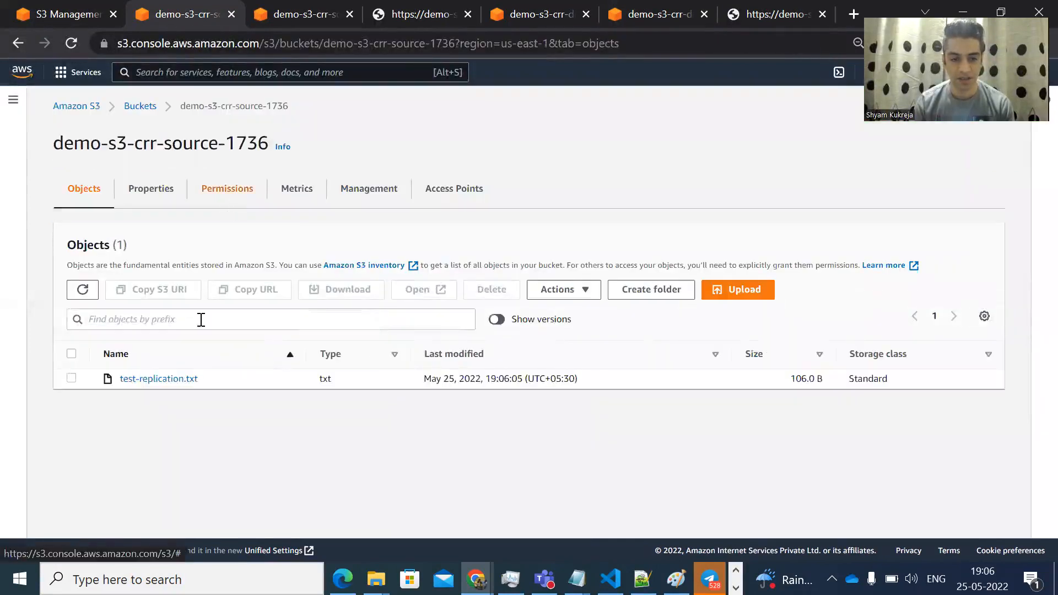
Show all object versions in the source bucket and reload the versions list of demo-s3-crr-destination-1736 to compare them
left_click(504, 321)
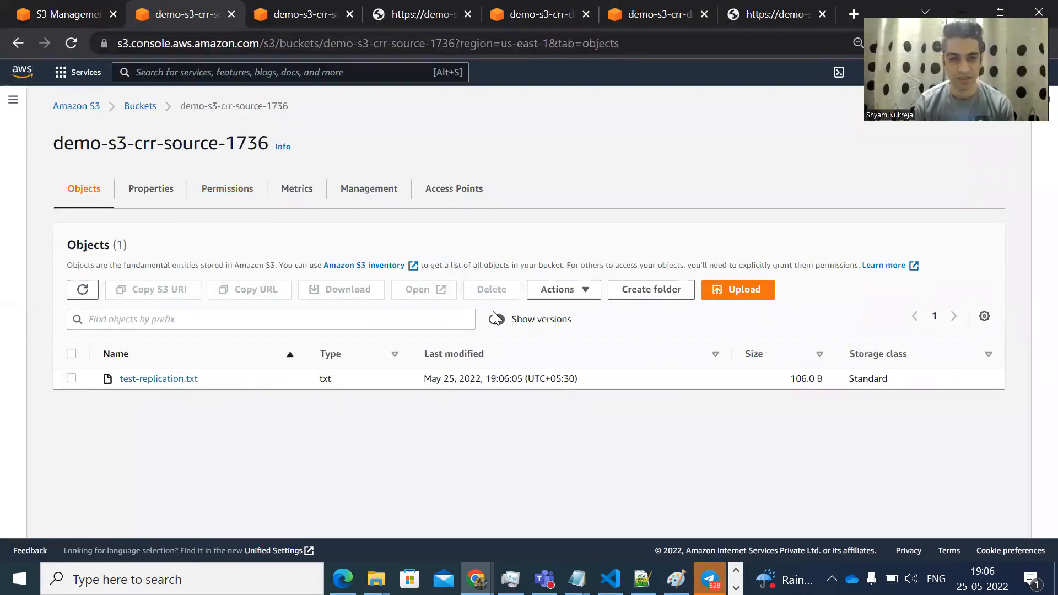
left_click_drag(253, 105, 240, 107)
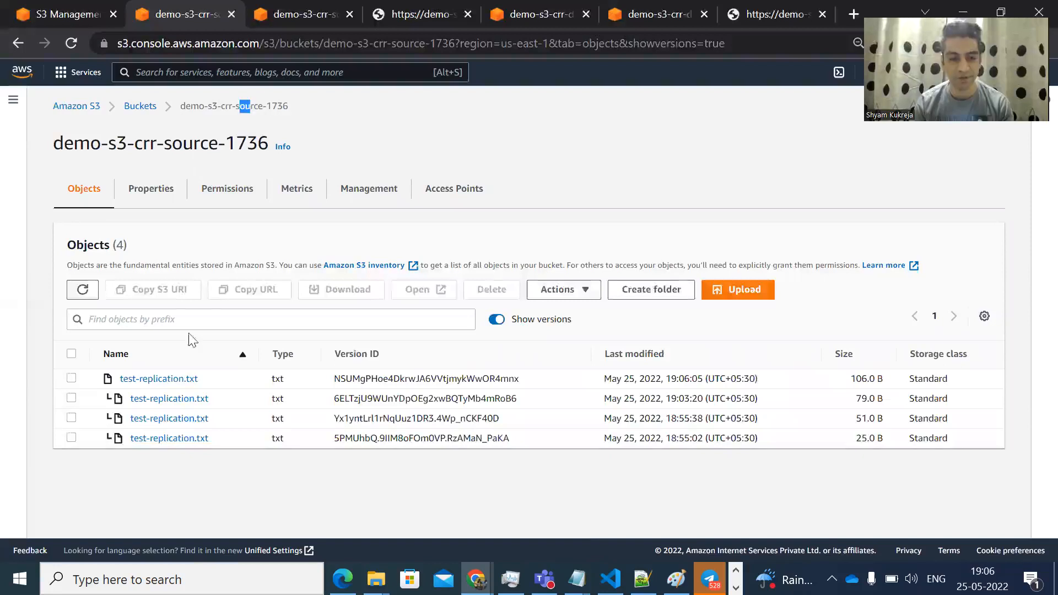
left_click(661, 15)
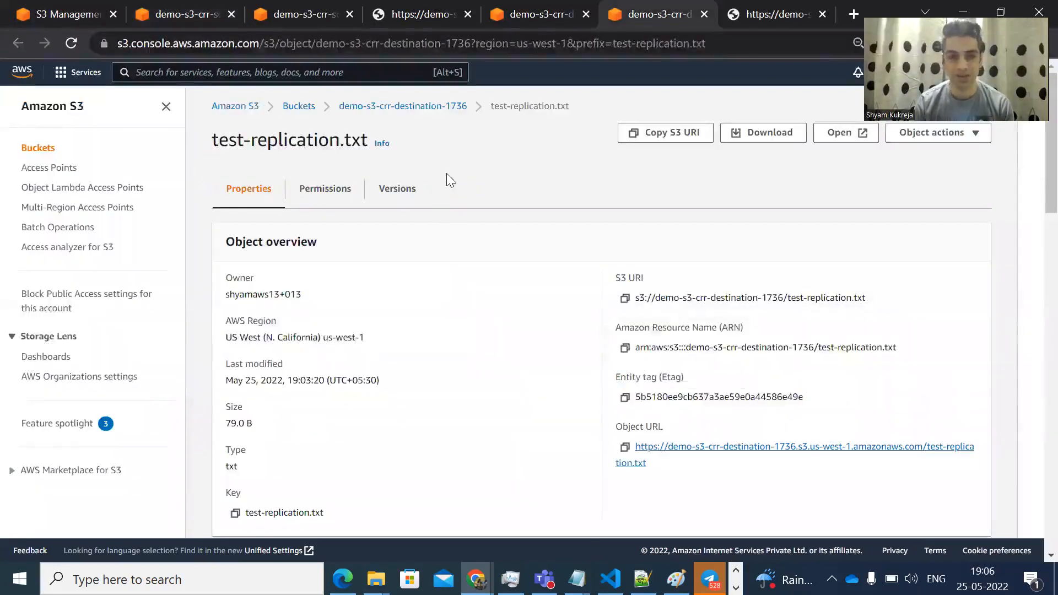
left_click(533, 14)
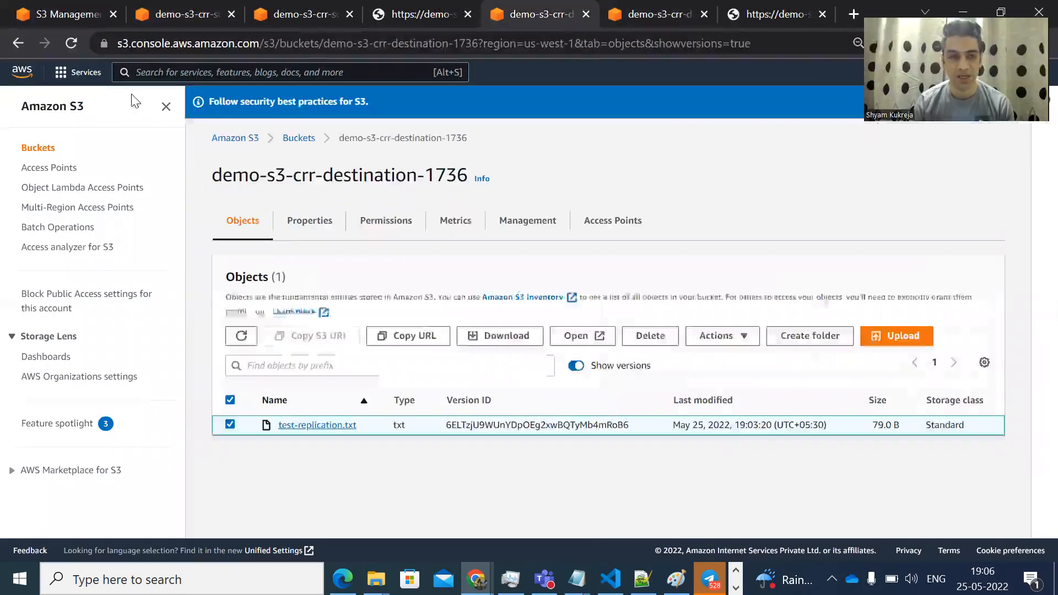
left_click(72, 46)
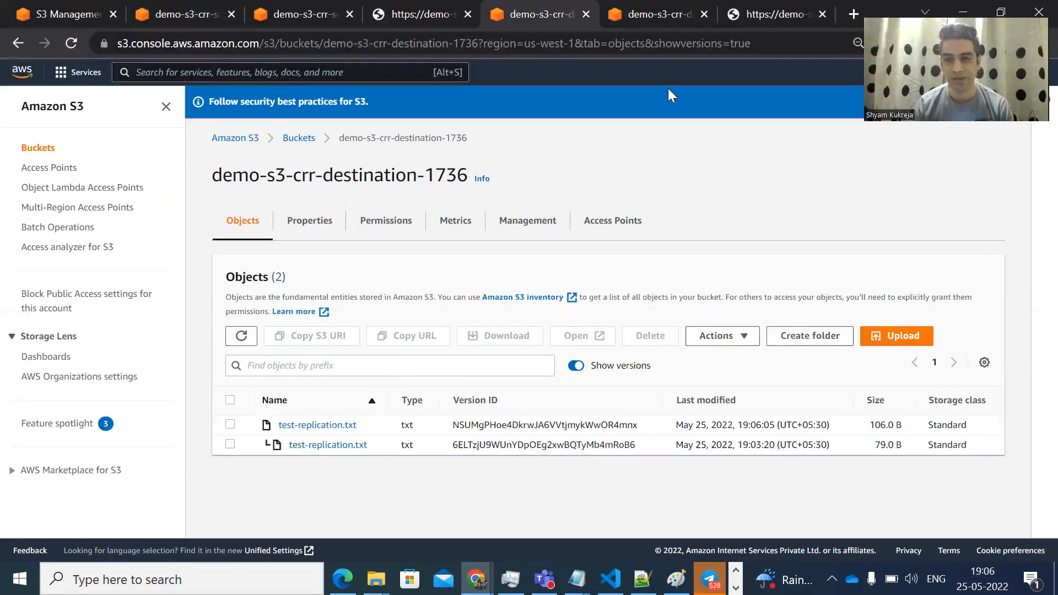
Open the destination object's URL from its details in a new browser tab and check the last line of the text
left_click(653, 16)
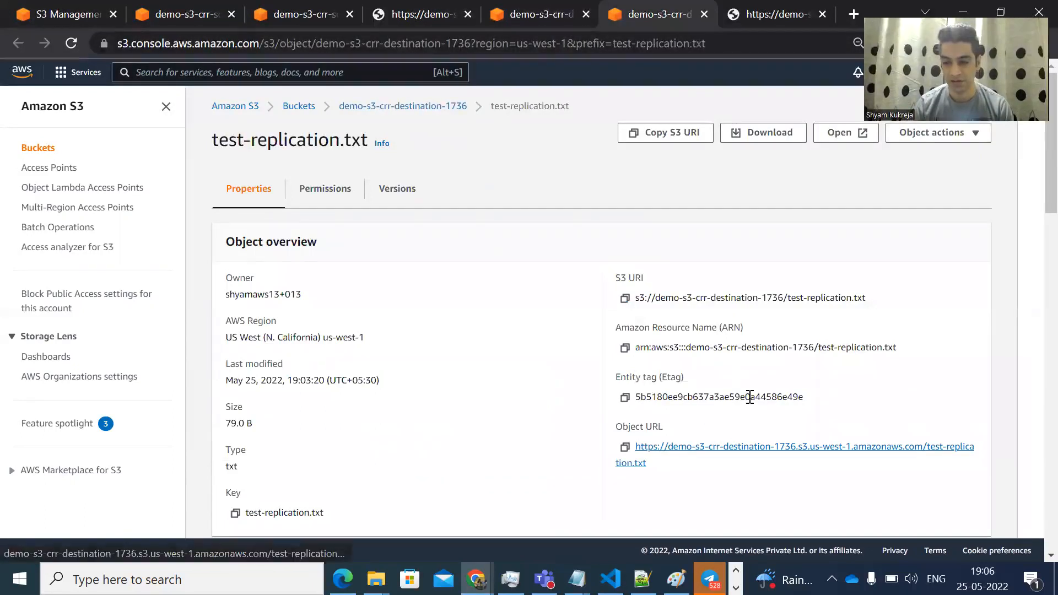
right_click(761, 446)
left_click(779, 315)
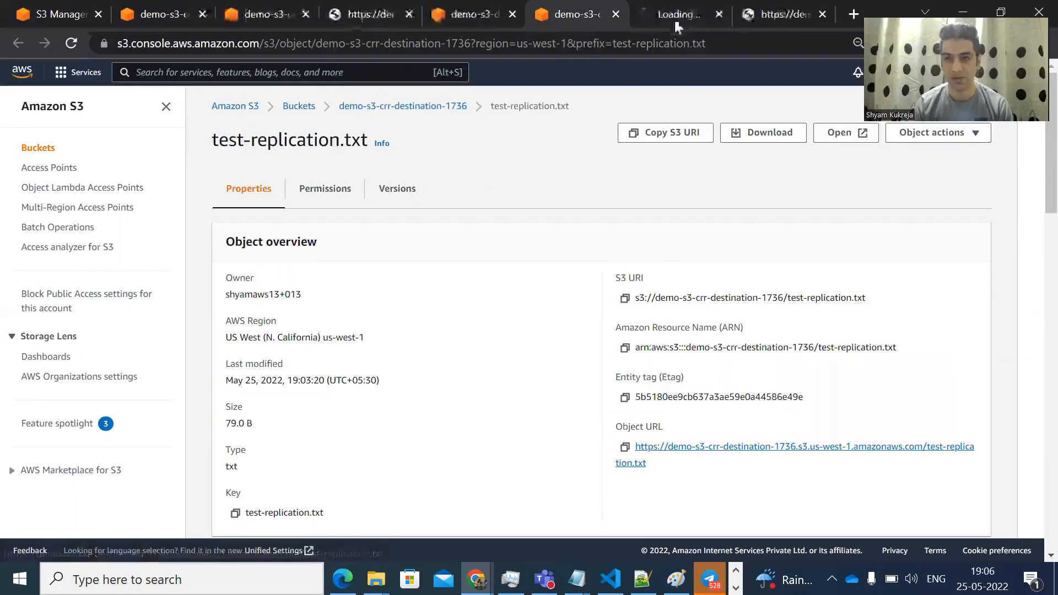
left_click(674, 16)
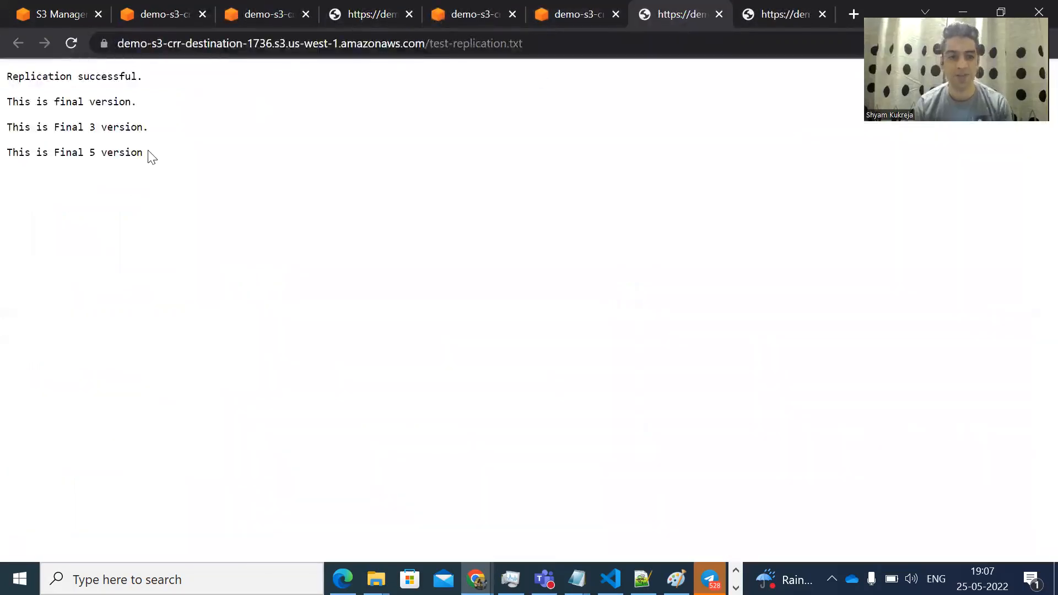
left_click_drag(146, 155, 9, 148)
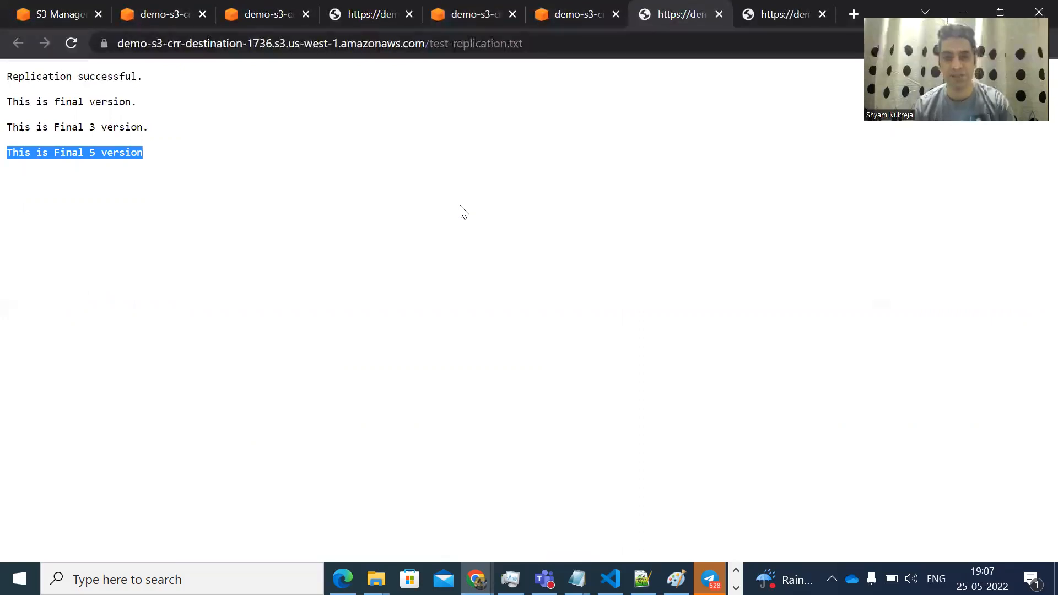
Switch to Versioning-Demo-Steps.txt in Visual Studio Code and review the note on applying replication to existing objects
key("alt+Tab")
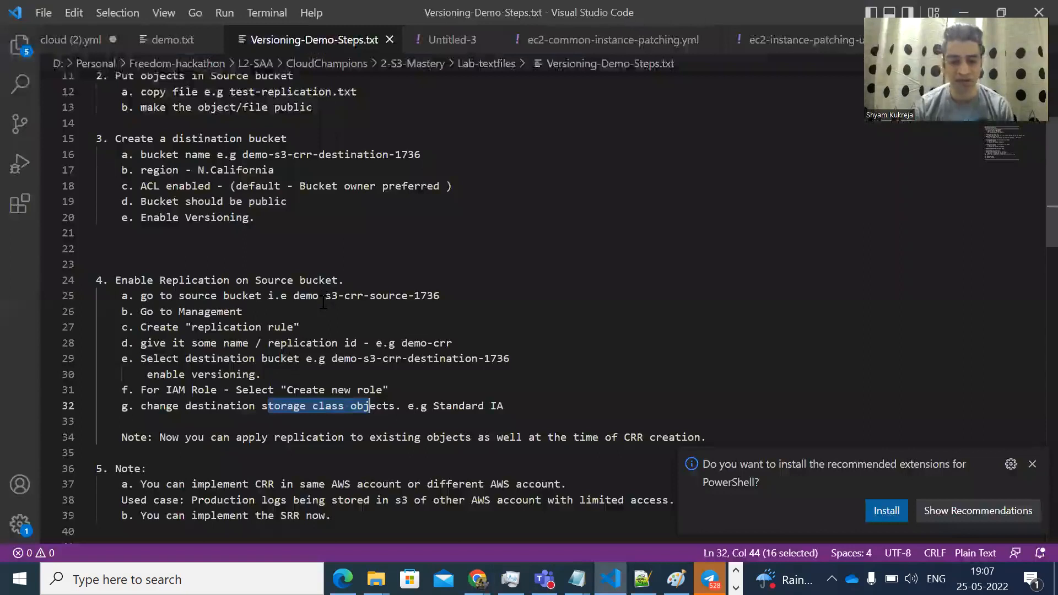
left_click(324, 302)
scroll(323, 302, "down", 2)
left_click_drag(280, 341, 480, 341)
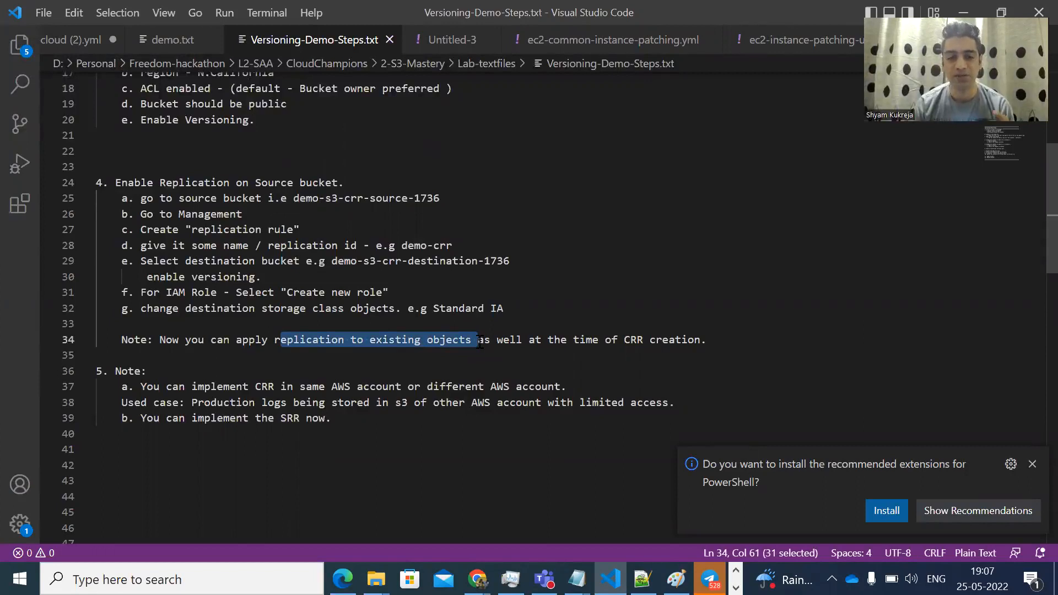
left_click(479, 341)
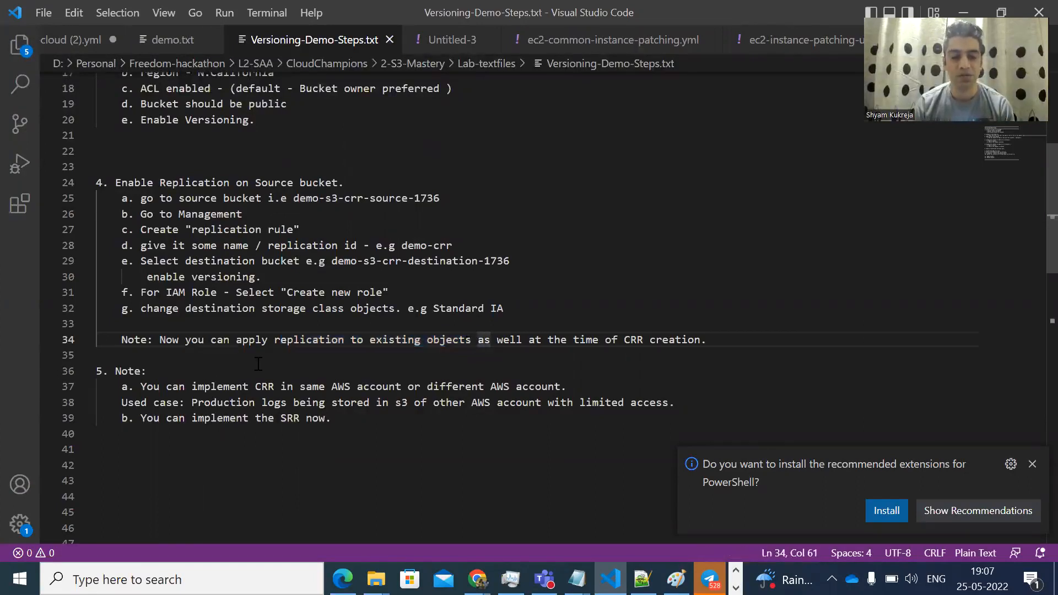
Review the closing notes on same-account or cross-account CRR, the production logs use case and SRR, and return to the first steps
scroll(258, 364, "down", 1)
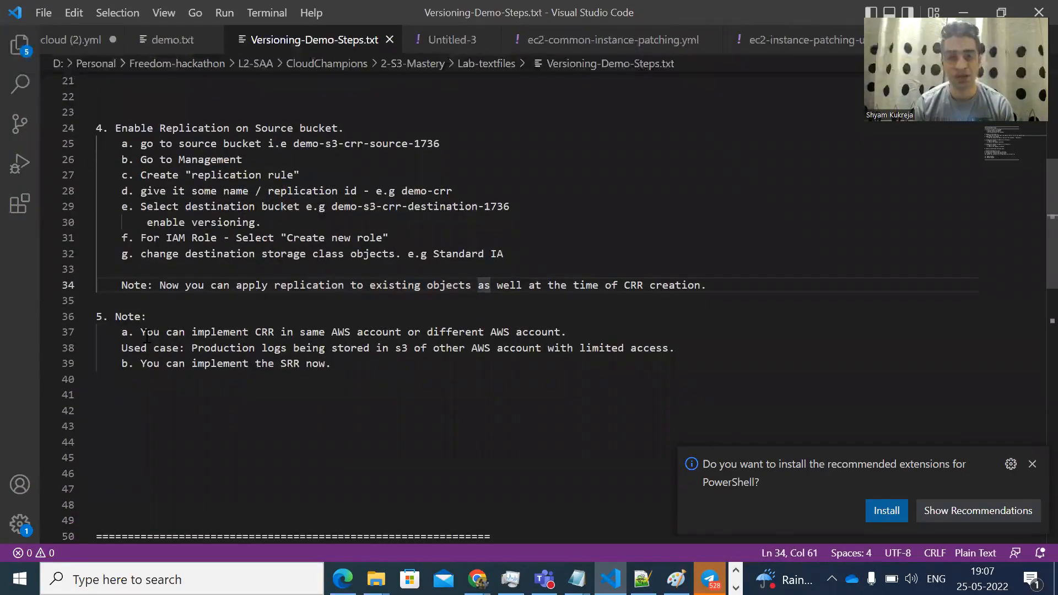
left_click_drag(173, 332, 515, 332)
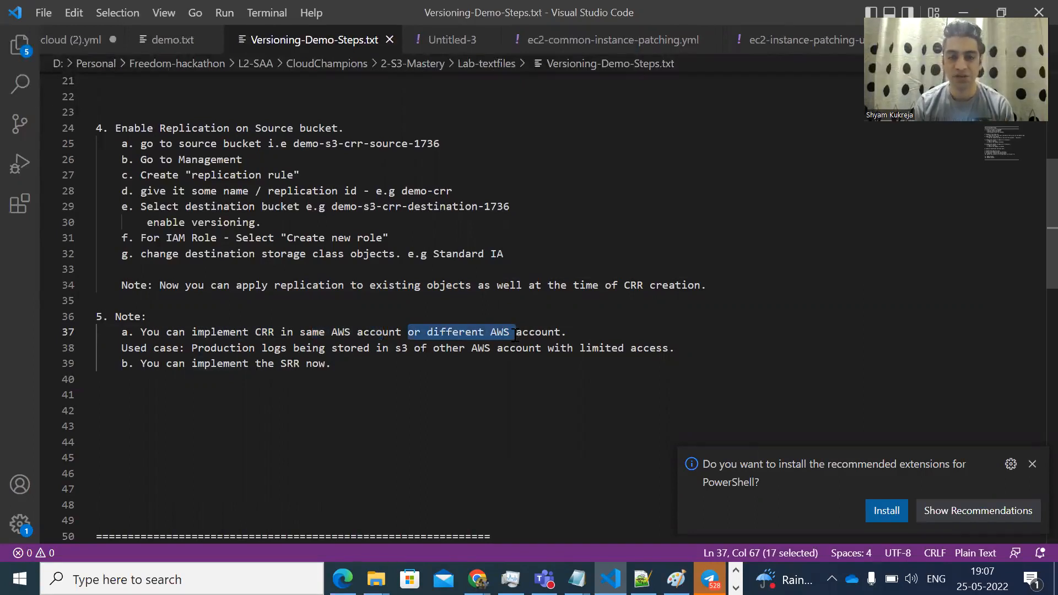
left_click(210, 347)
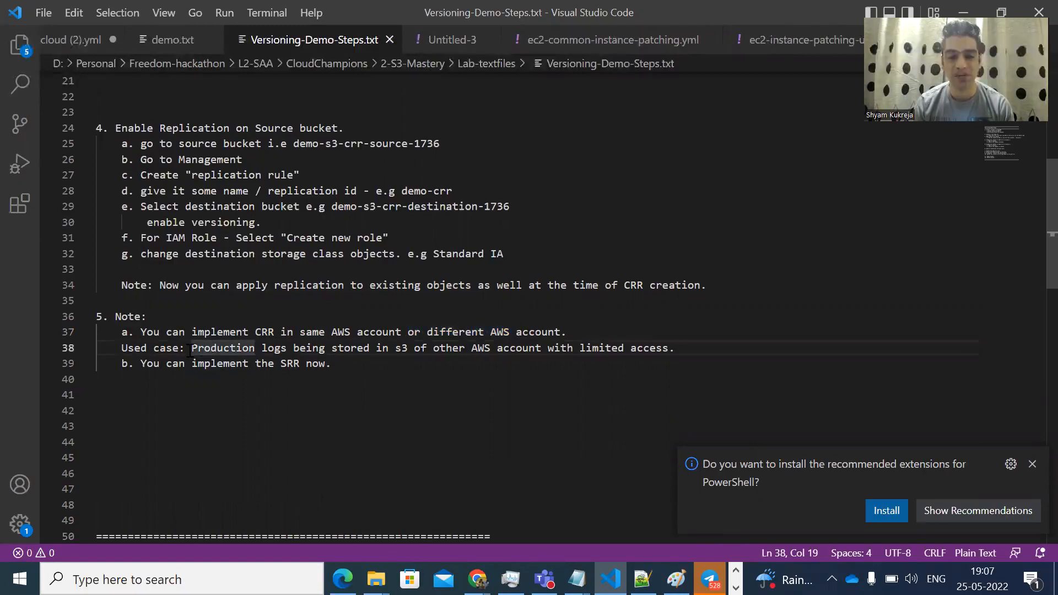
left_click_drag(192, 347, 539, 350)
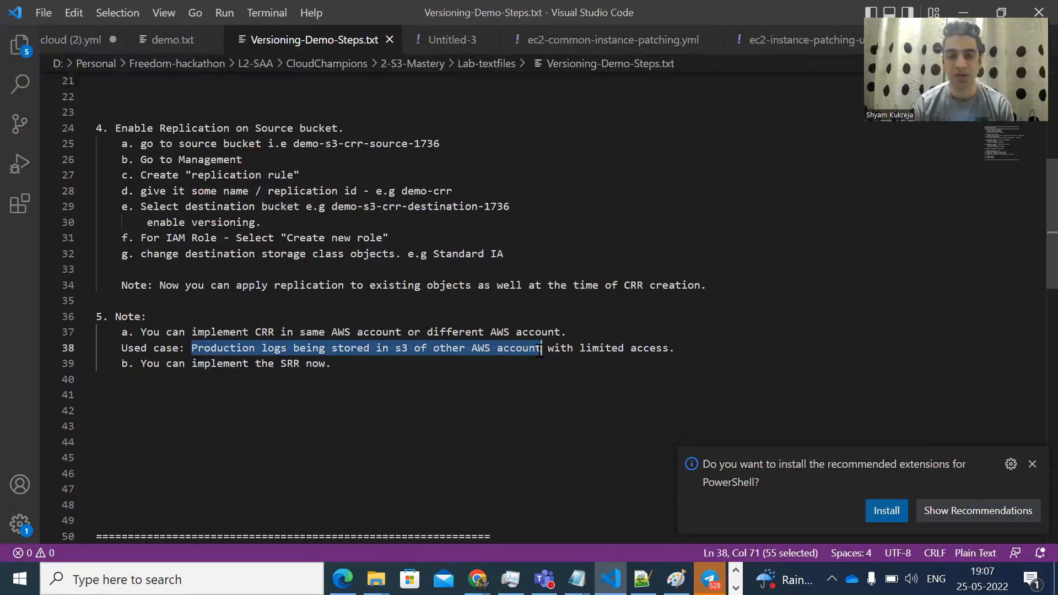
left_click(539, 351)
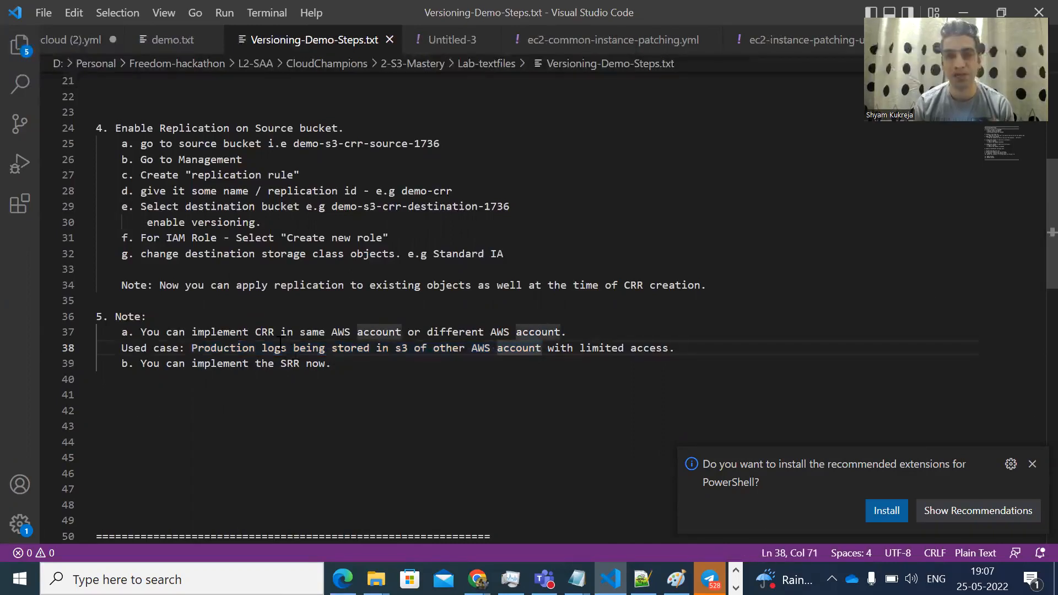
left_click(161, 364)
left_click_drag(172, 364, 292, 365)
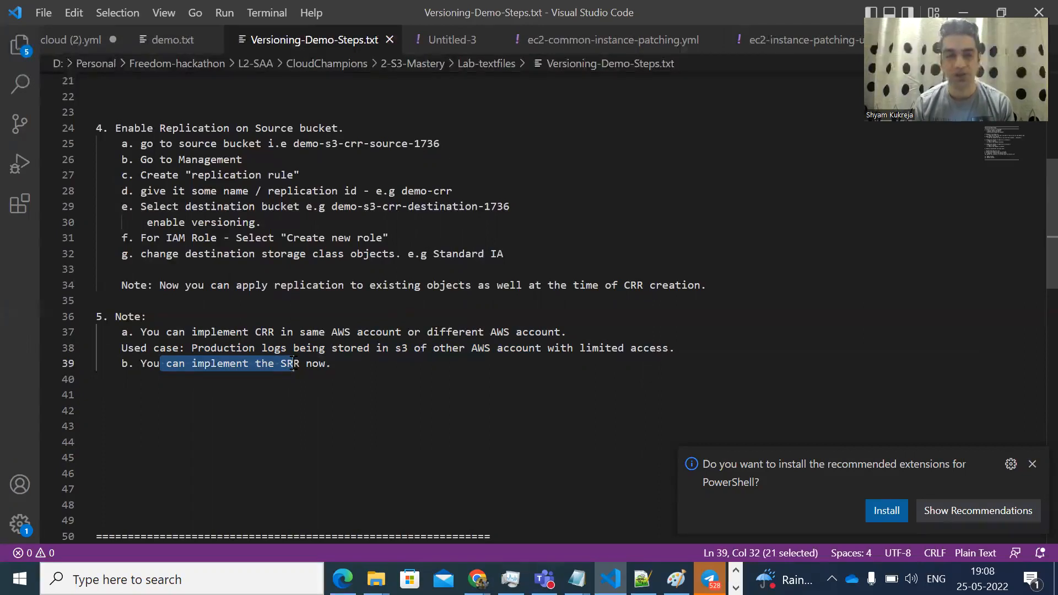
scroll(293, 363, "up", 6)
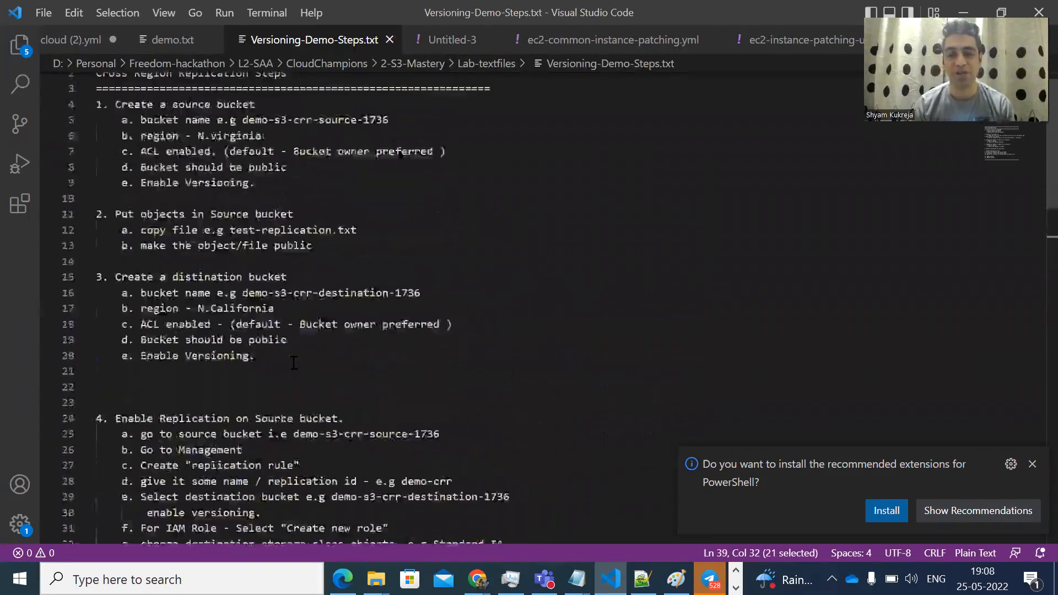